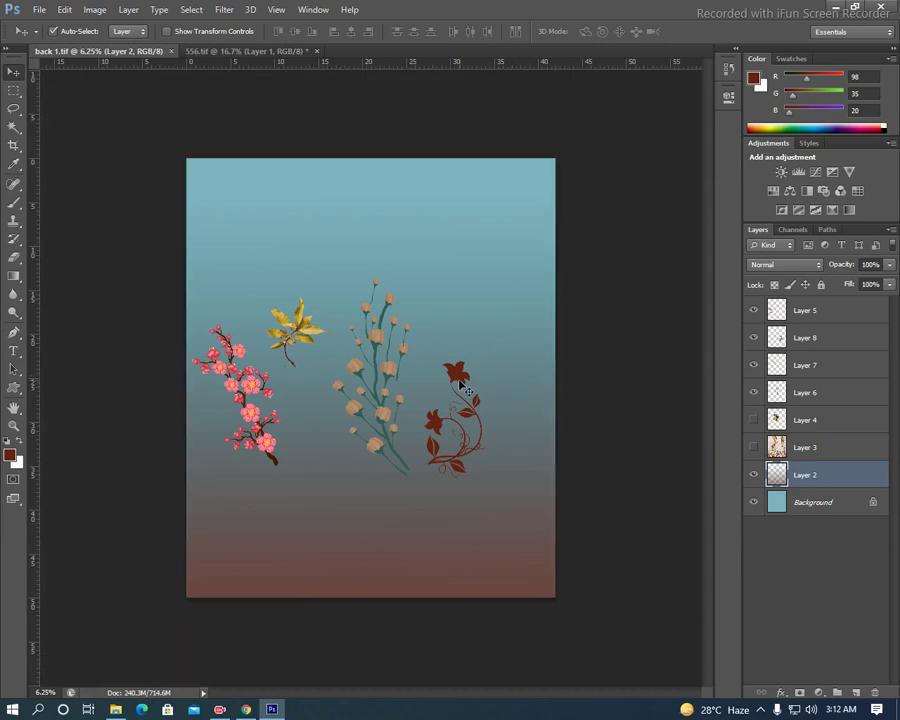
- Drag a vertical and a horizontal guide to cross at the centre of the back 1.tif canvas
key("c")
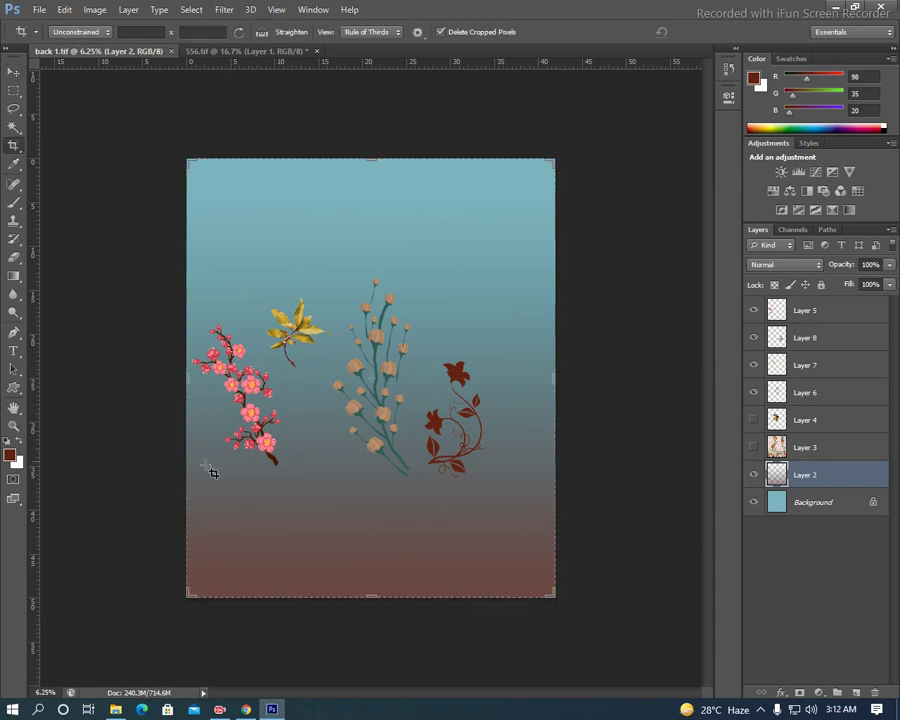
left_click_drag(37, 470, 374, 460)
left_click_drag(380, 61, 380, 378)
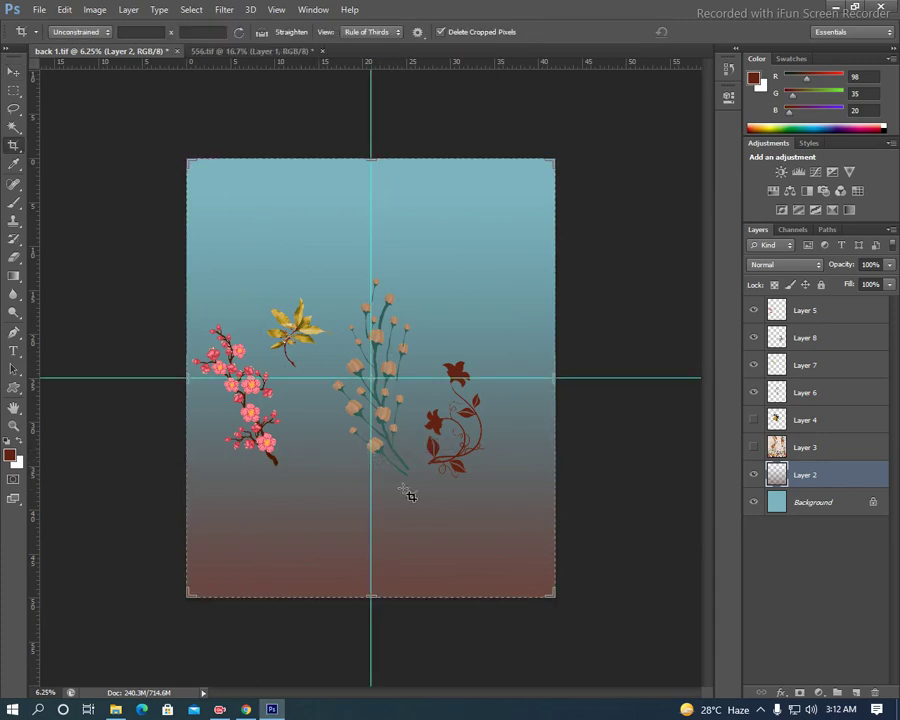
key("v")
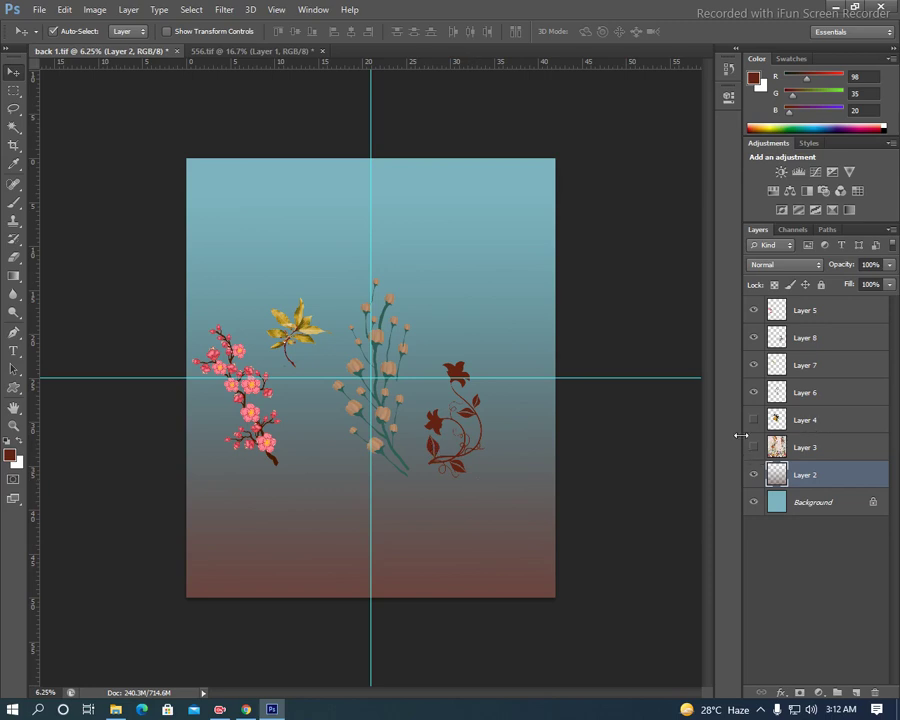
- Create a new empty Layer 9 and show the guides again
key("p")
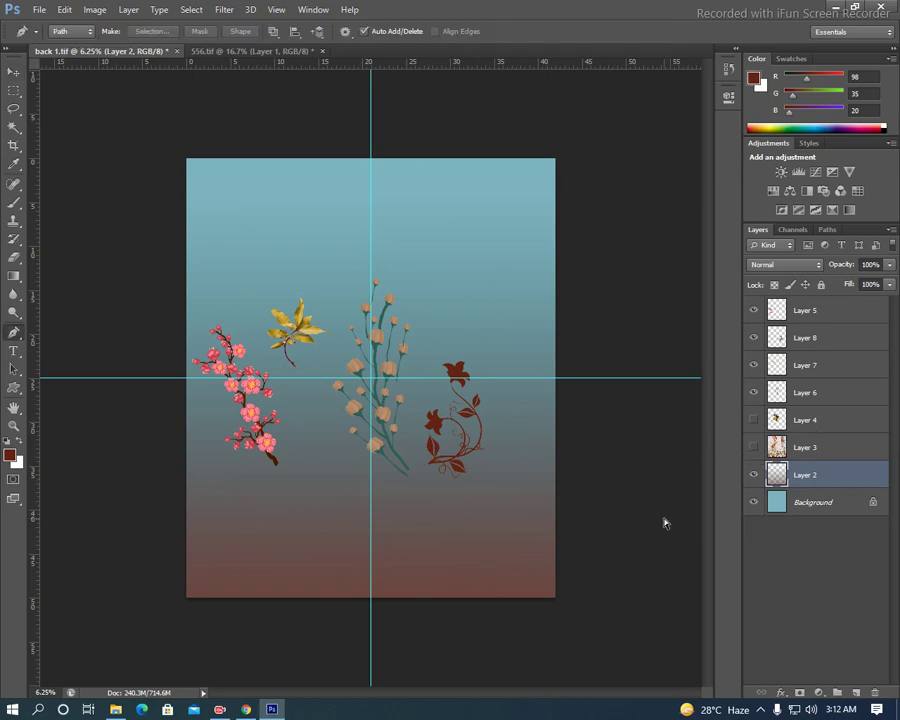
key("ctrl+shift+n")
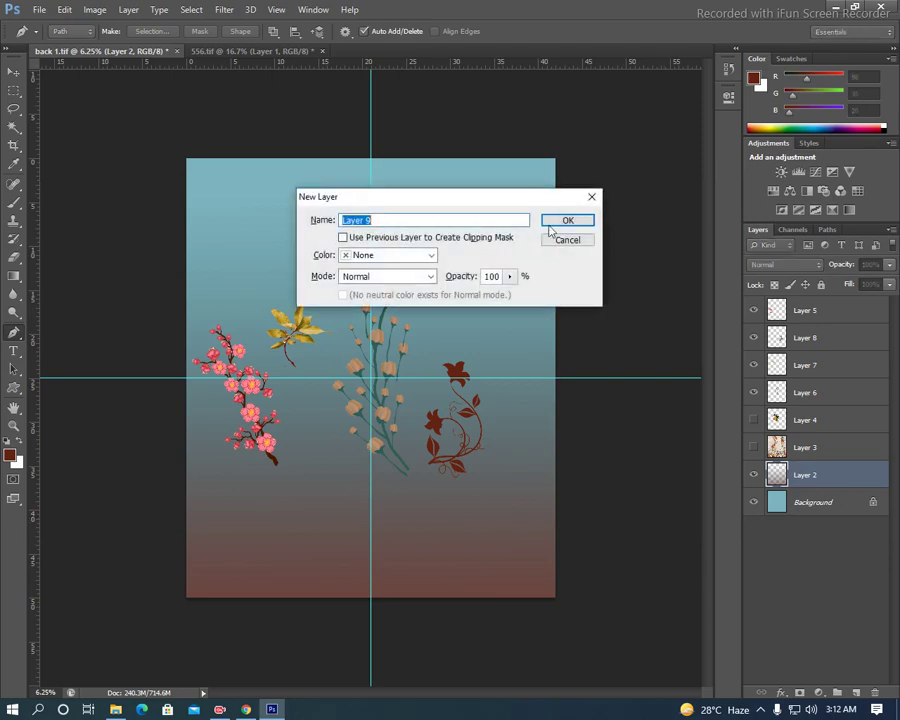
left_click(567, 222)
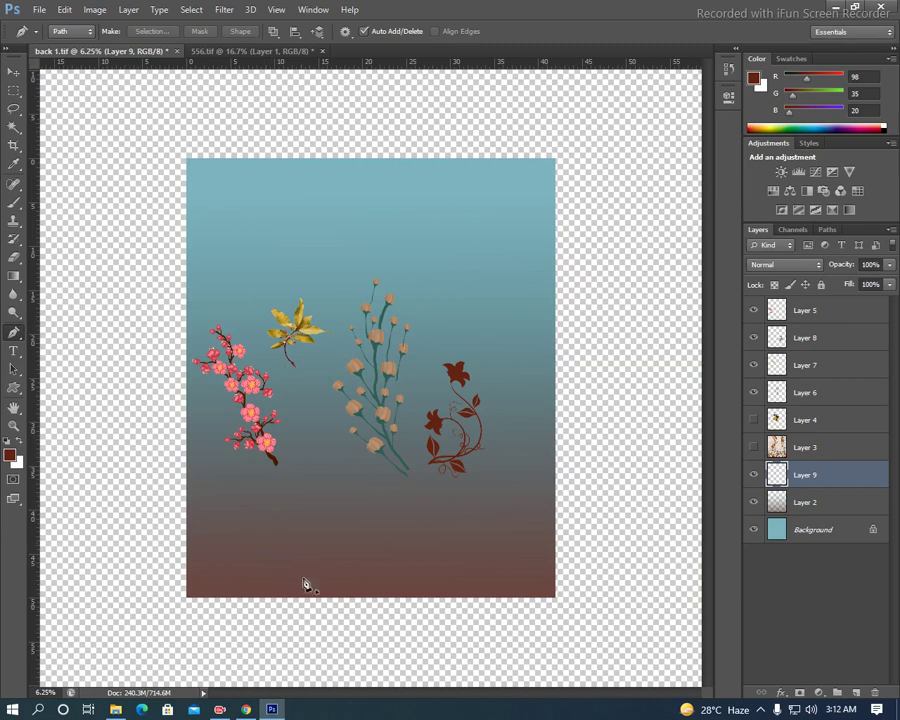
key("ctrl+semicolon")
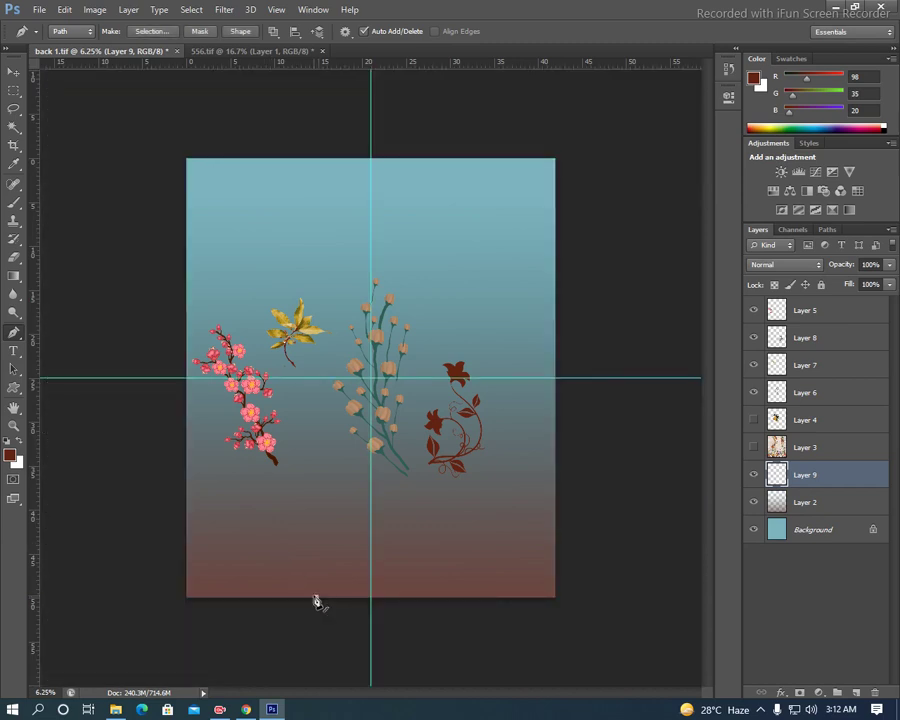
- Draw a diagonal path from the bottom edge to the right edge and stroke it thick black
left_click(316, 597)
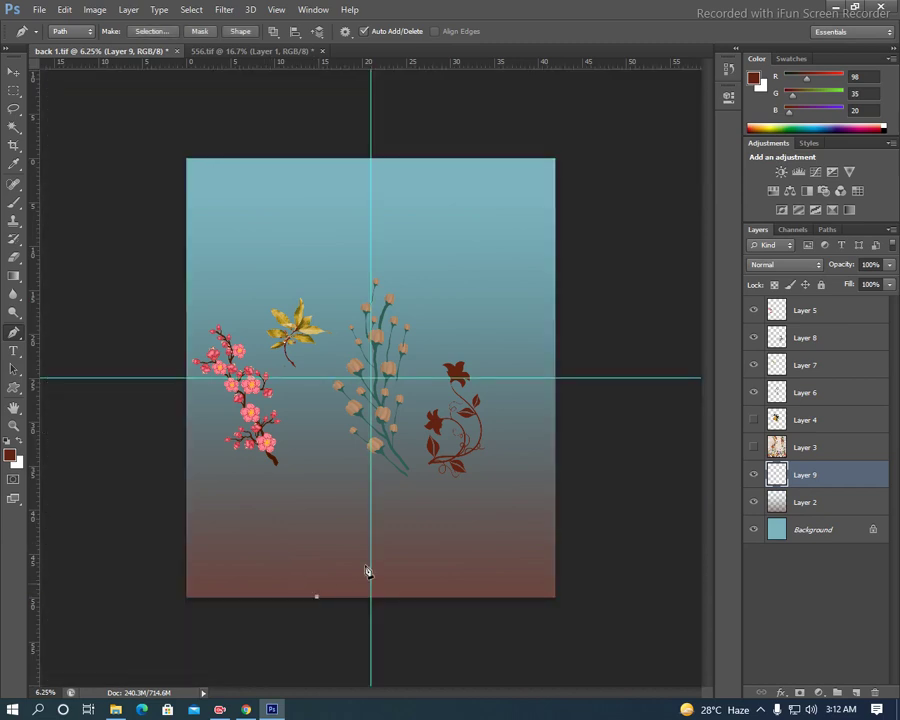
left_click(554, 349)
left_click(321, 600)
key("Return")
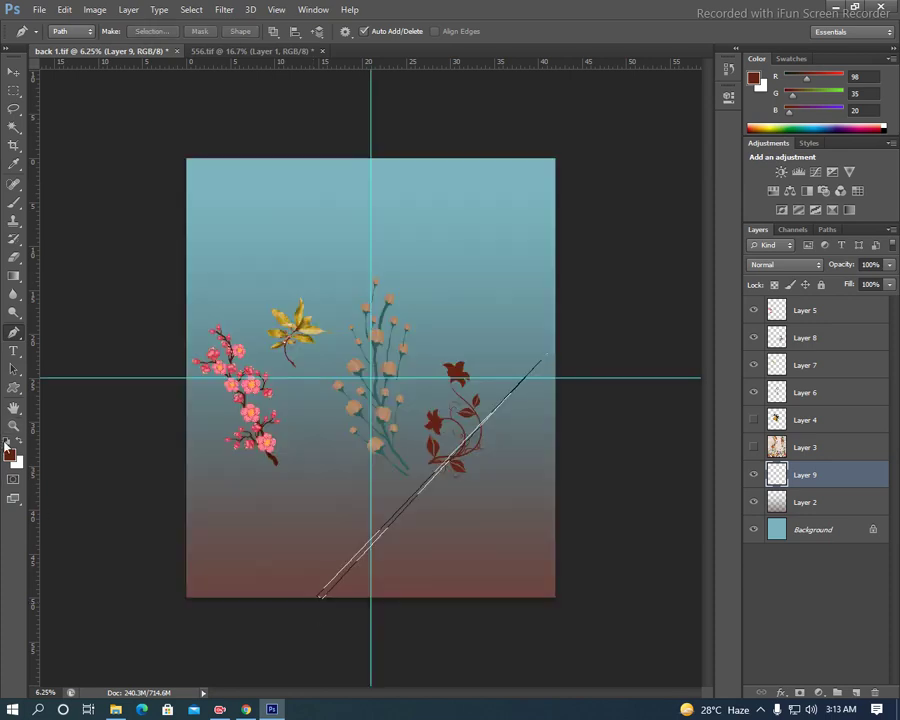
left_click(7, 442)
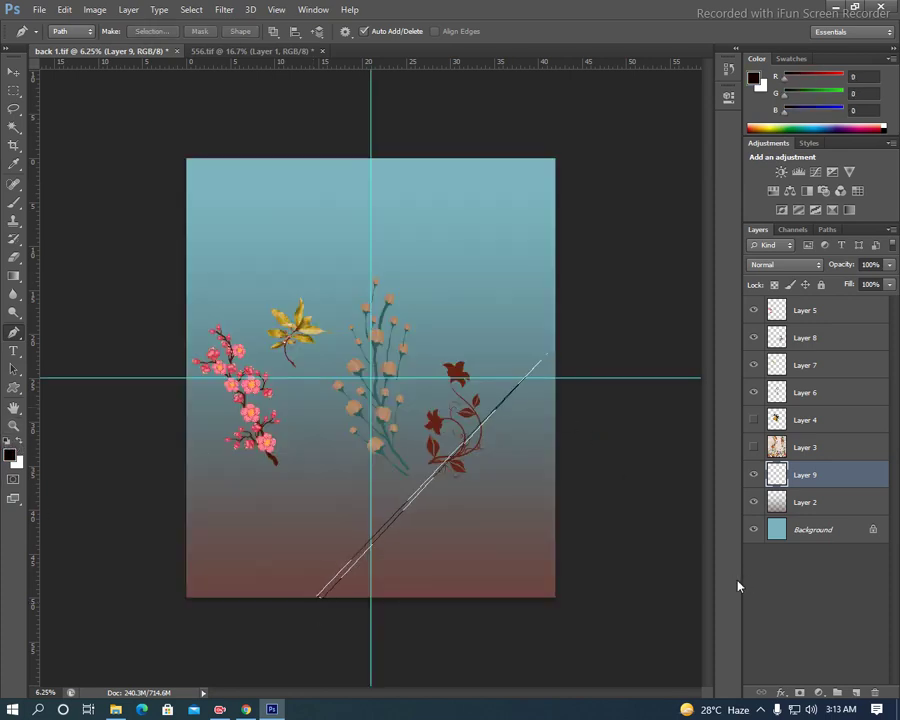
key("Return")
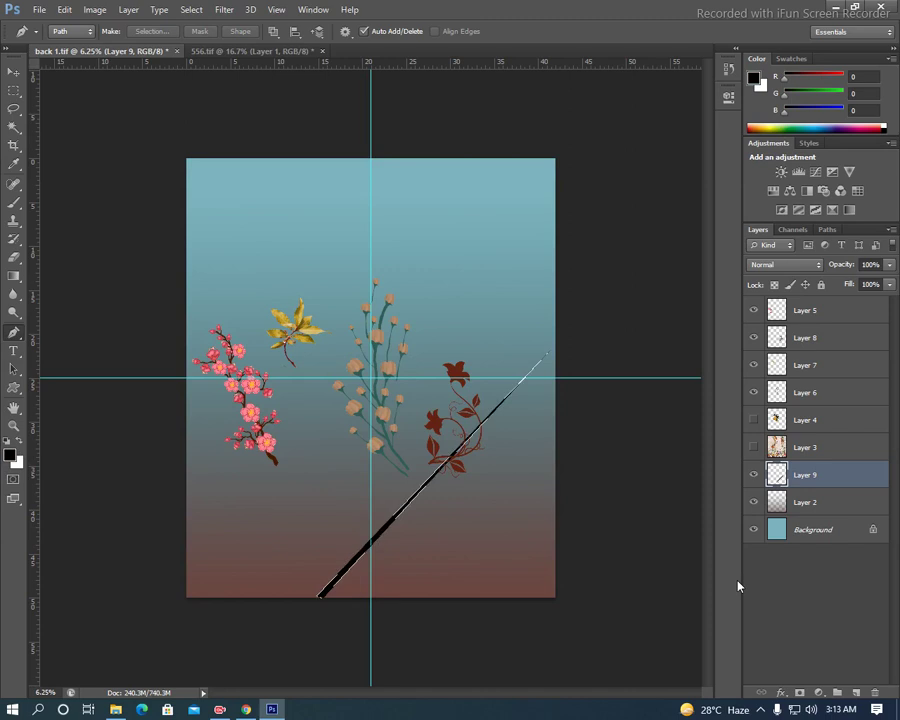
key("Return")
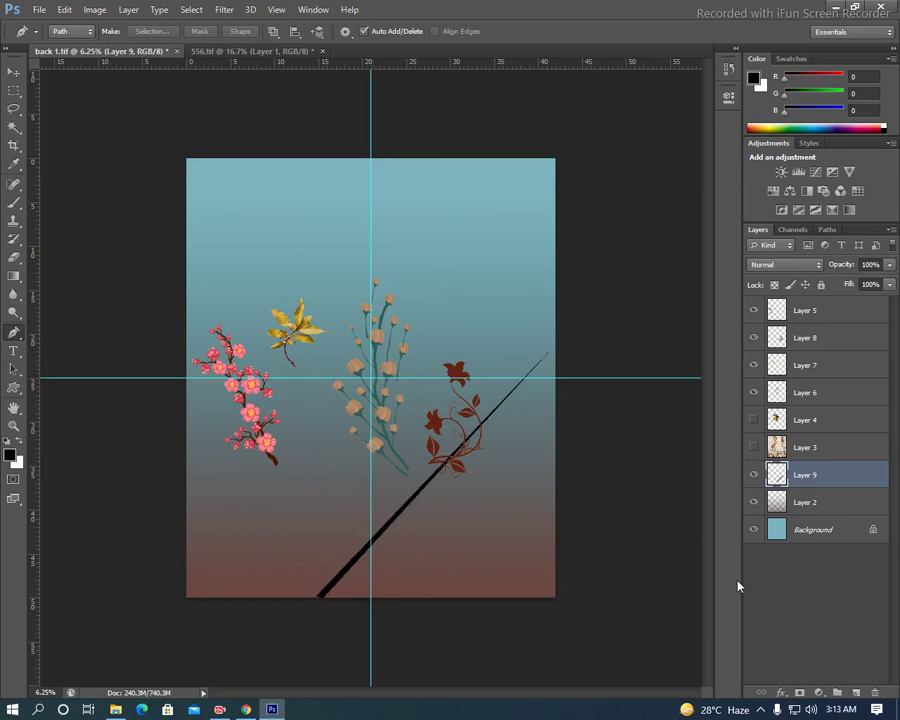
key("ctrl+t")
- Flip the black line horizontally and move it left toward the left edge
right_click(475, 480)
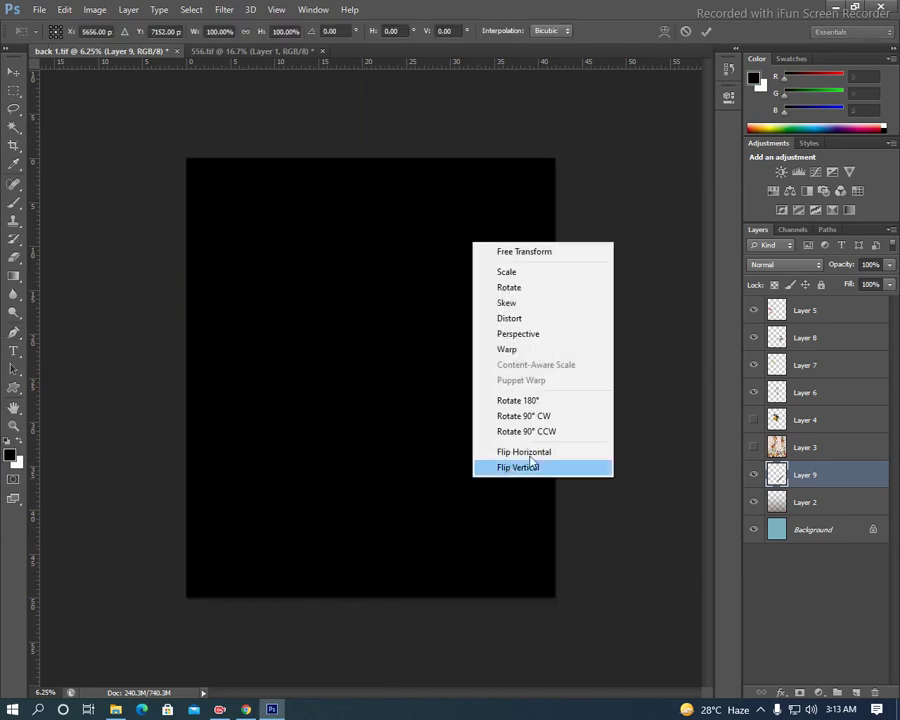
left_click(530, 451)
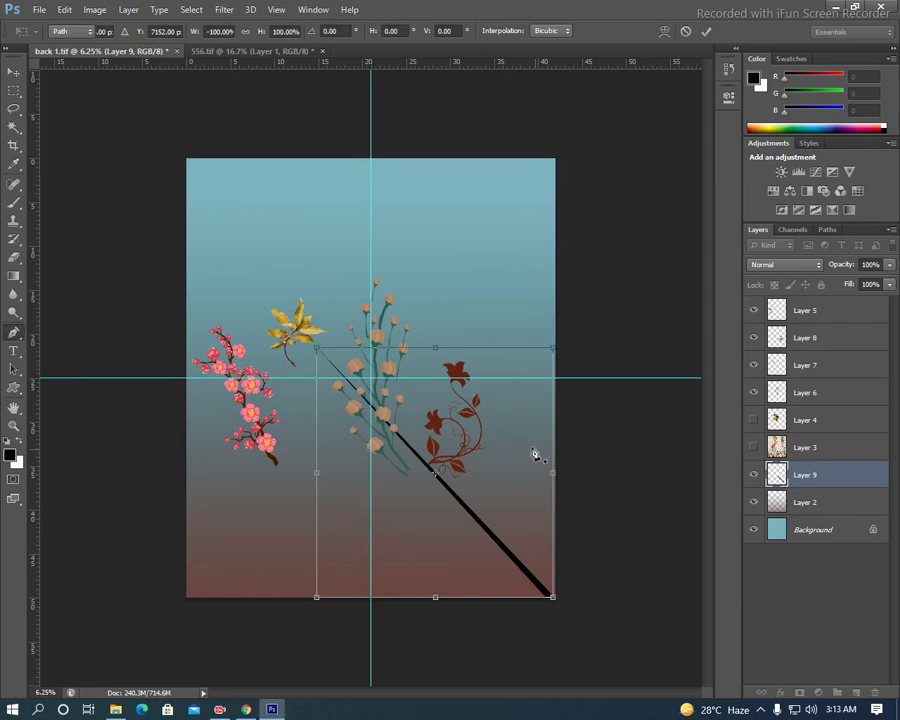
key("Return")
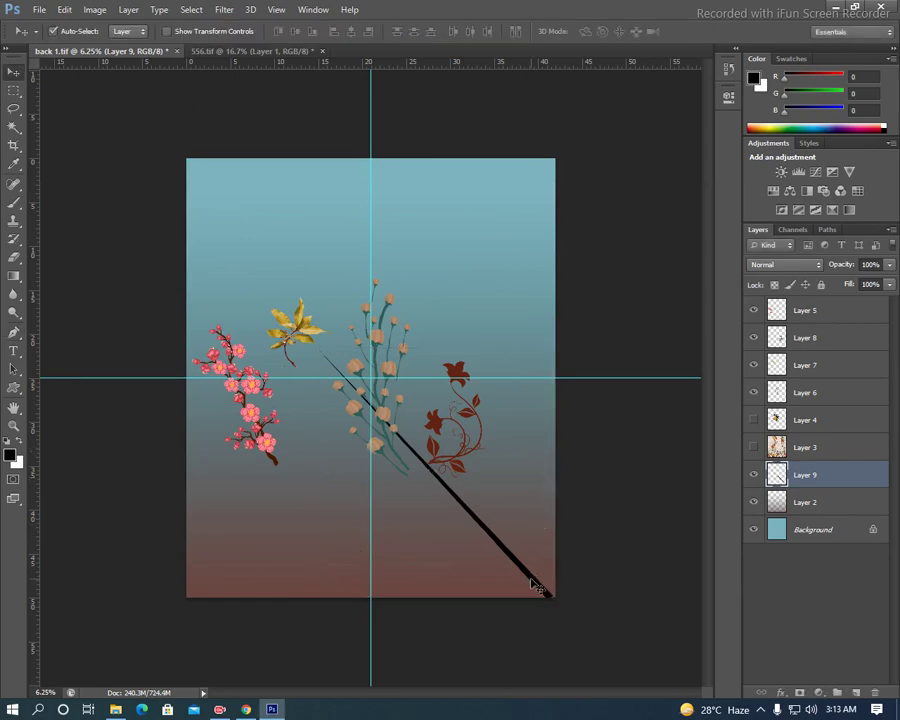
left_click_drag(535, 585, 470, 580)
left_click(410, 580)
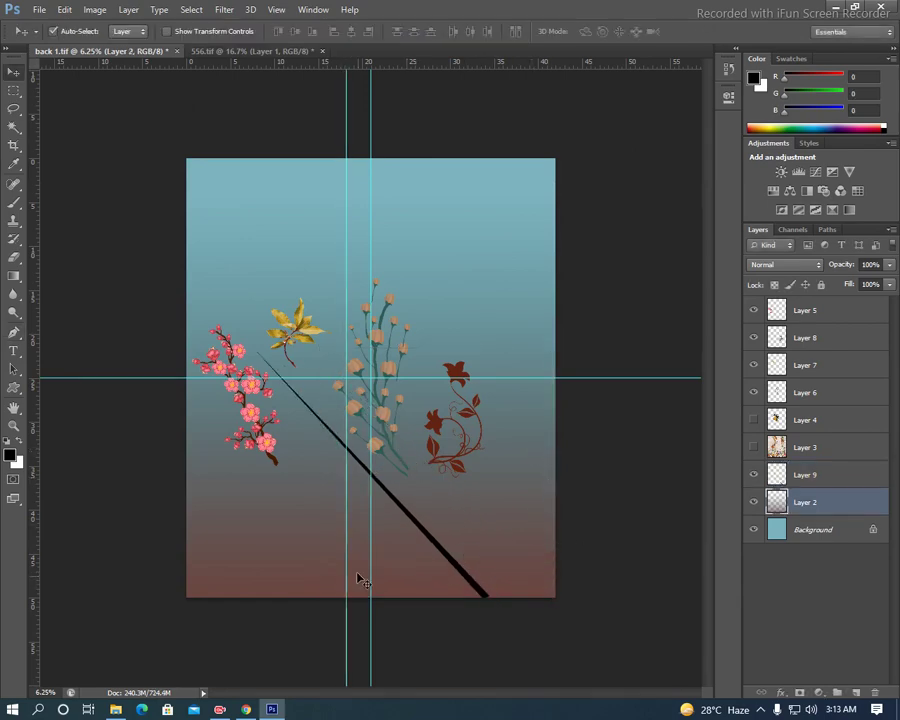
left_click(438, 576)
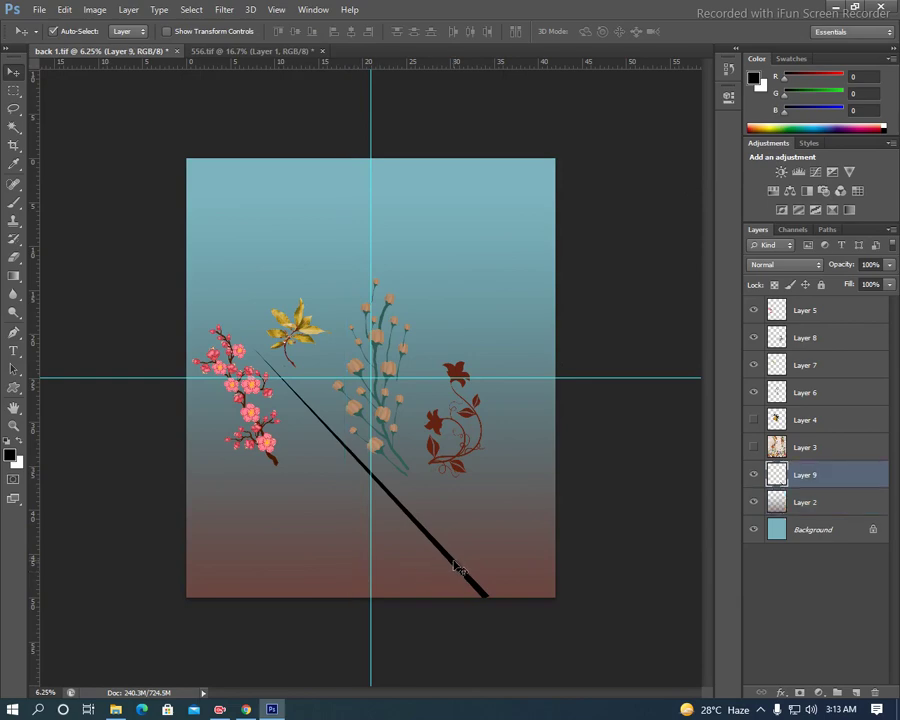
left_click_drag(455, 566, 384, 566)
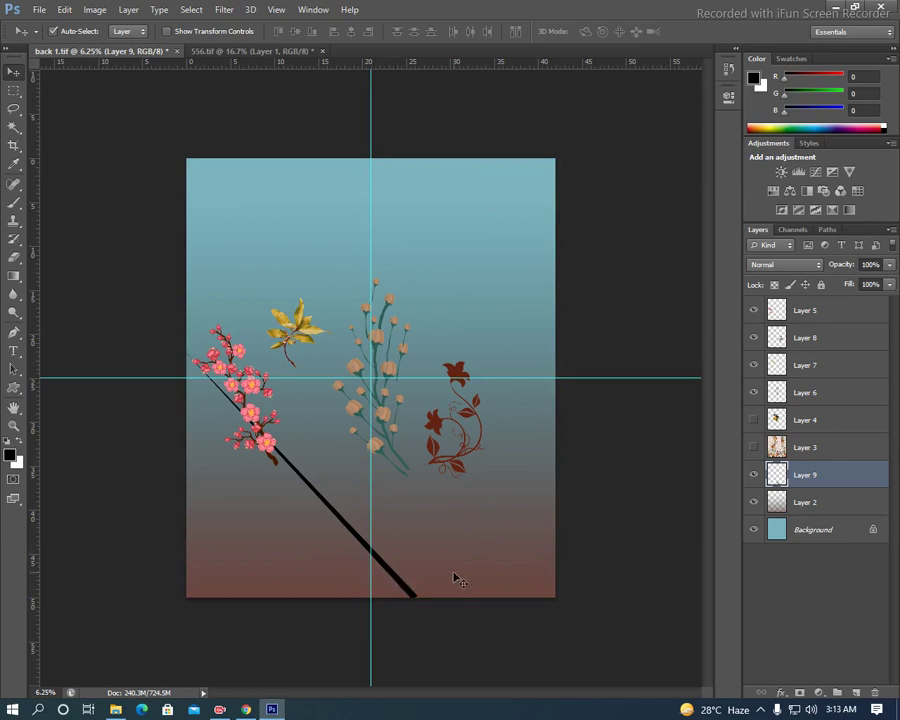
left_click(437, 430)
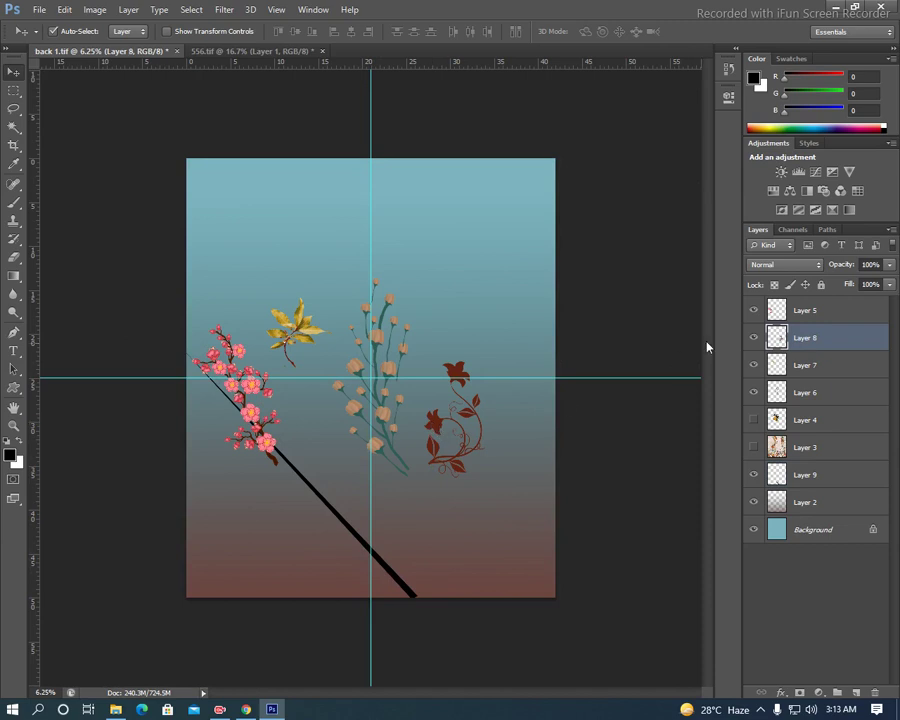
- Hide the red flower, teal flowers, pink blossom and yellow leaf layers, then nudge the line right
left_click(753, 338)
left_click(753, 393)
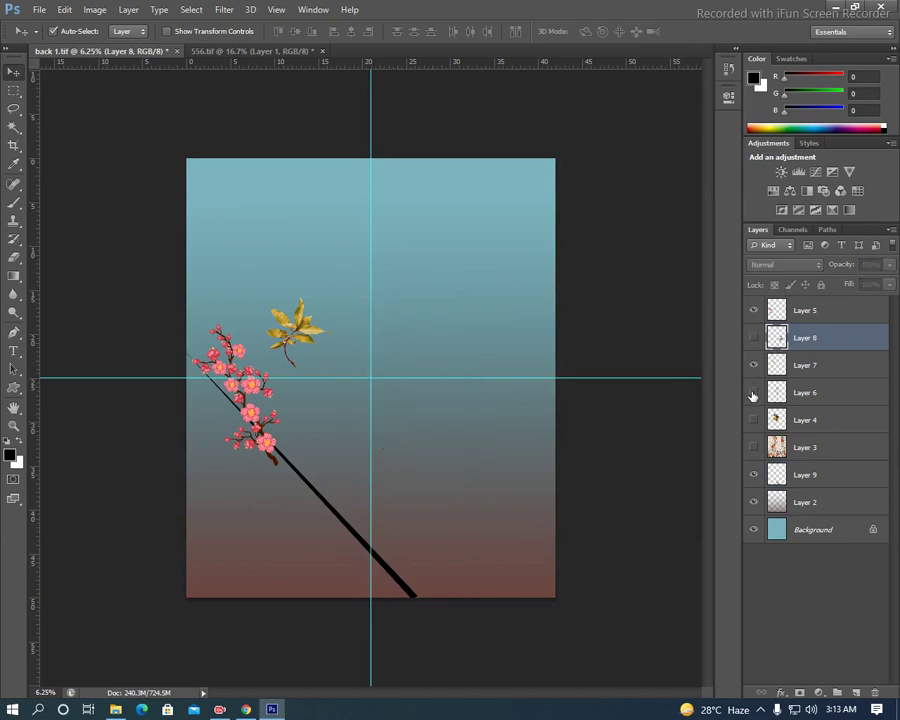
left_click(753, 311)
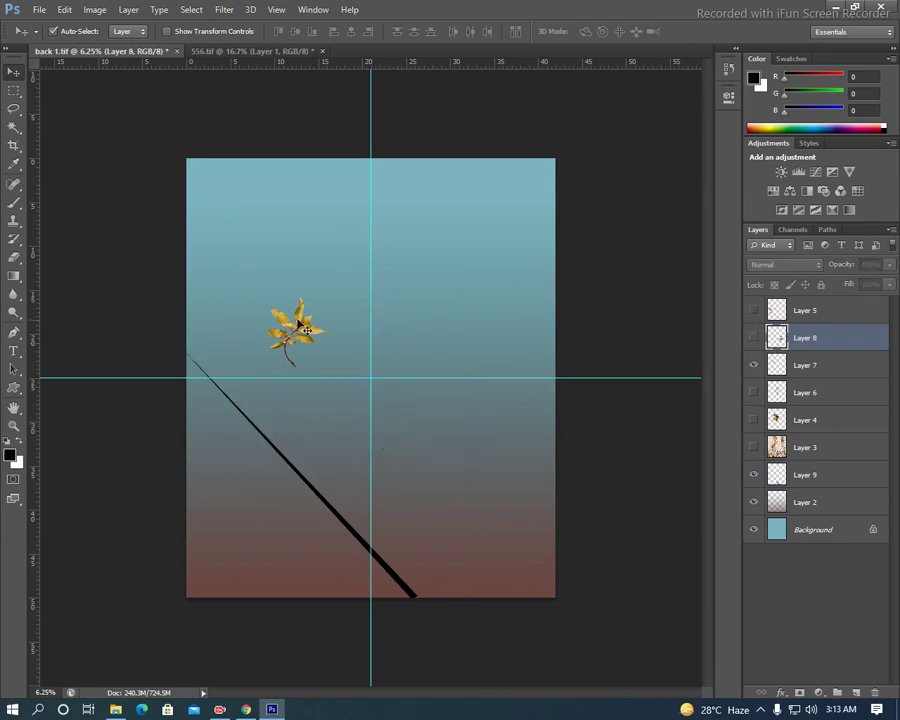
left_click(800, 365)
left_click(754, 366)
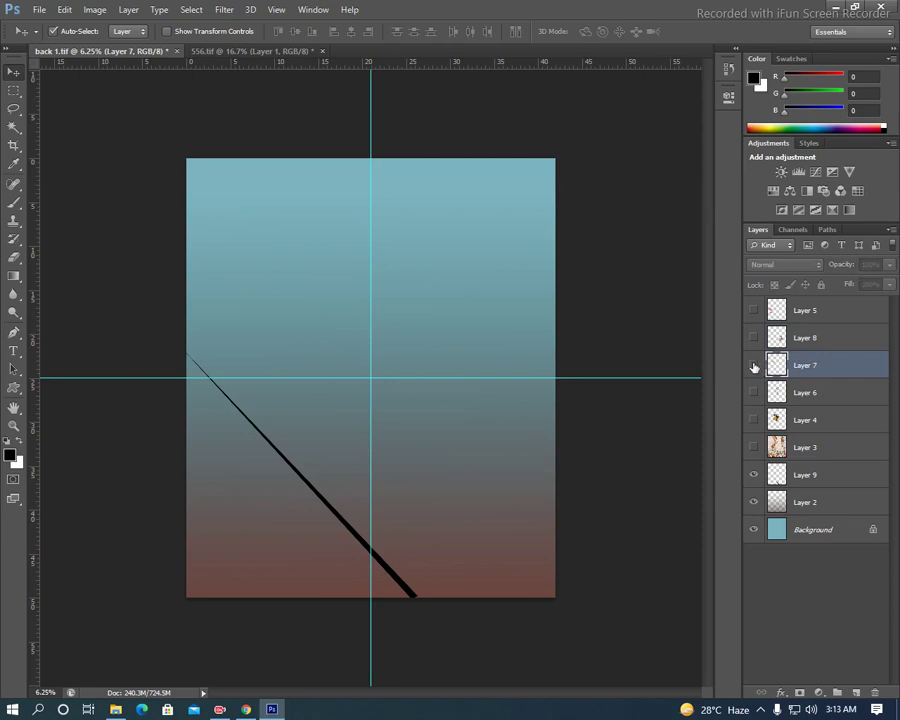
left_click(410, 597)
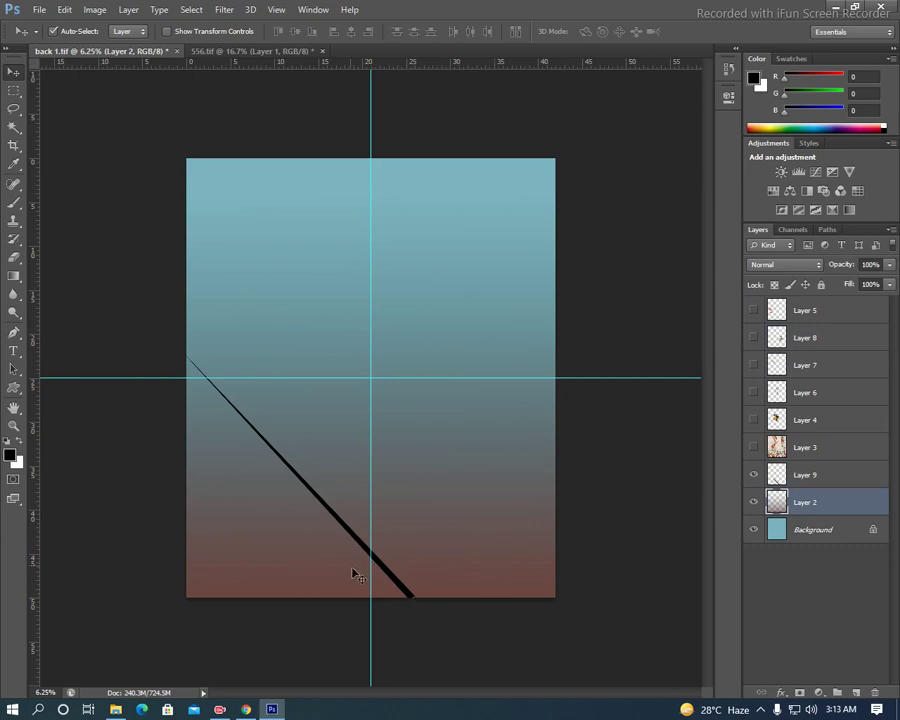
left_click_drag(402, 589, 408, 596)
left_click(406, 596)
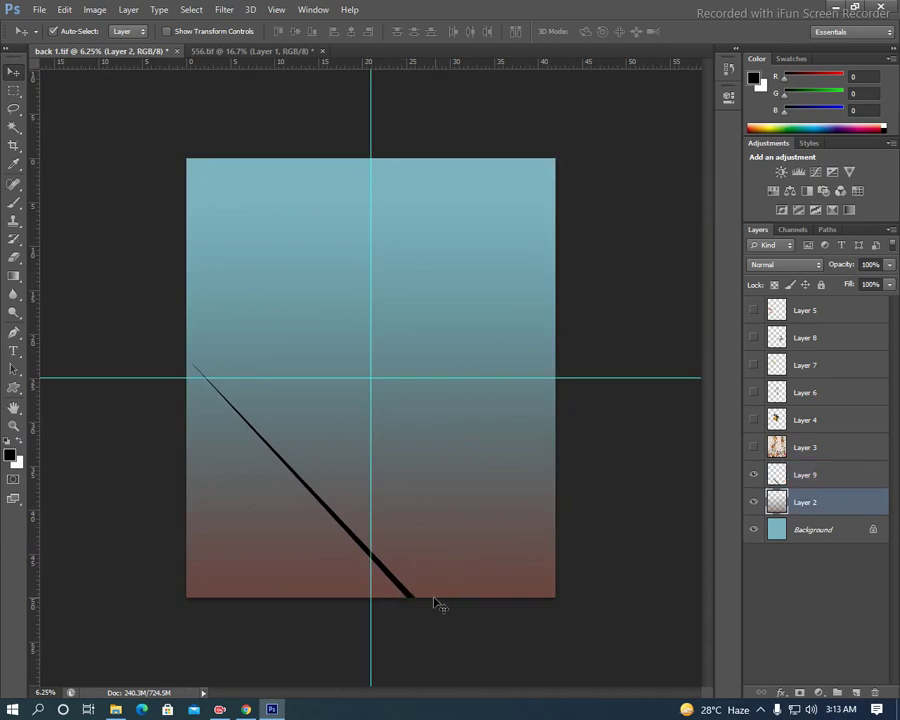
- Duplicate gradient Layer 2, transform the copy and merge it back down
key("ctrl+j")
key("ctrl+semicolon")
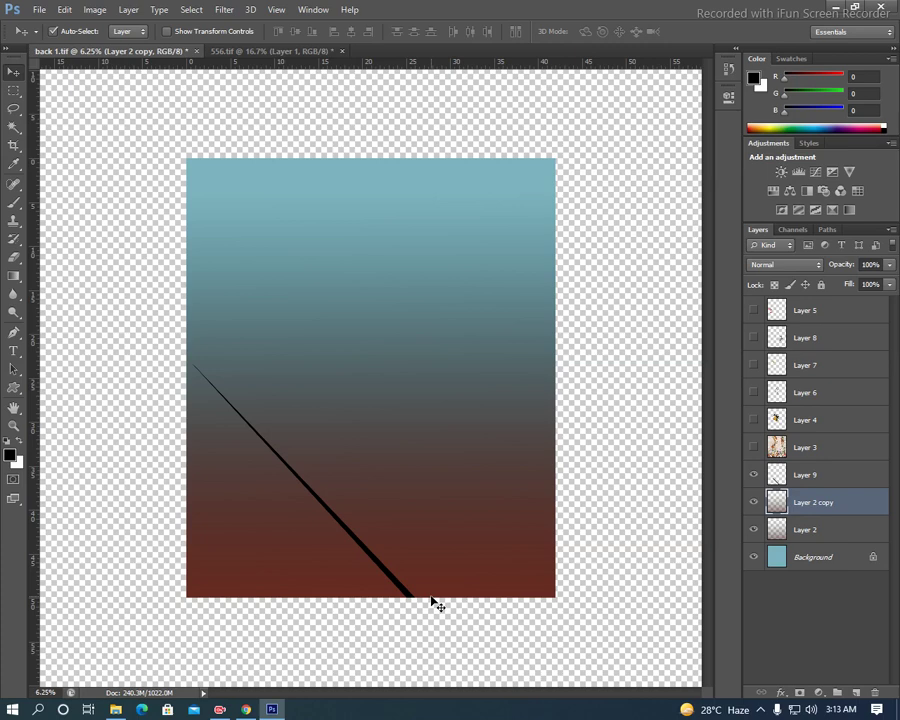
key("ctrl+t")
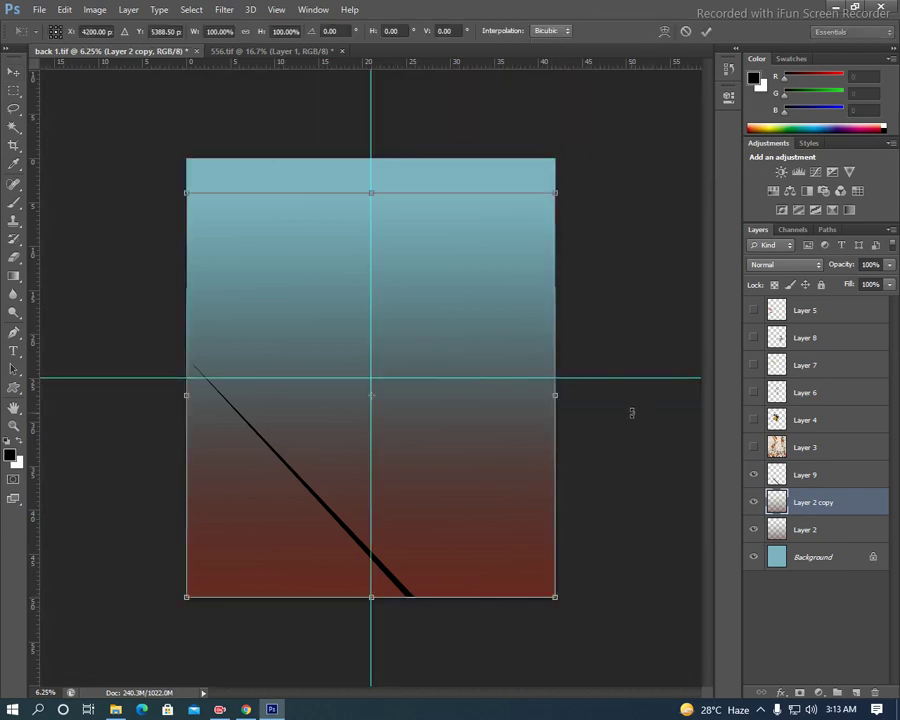
key("Return")
key("ctrl+e")
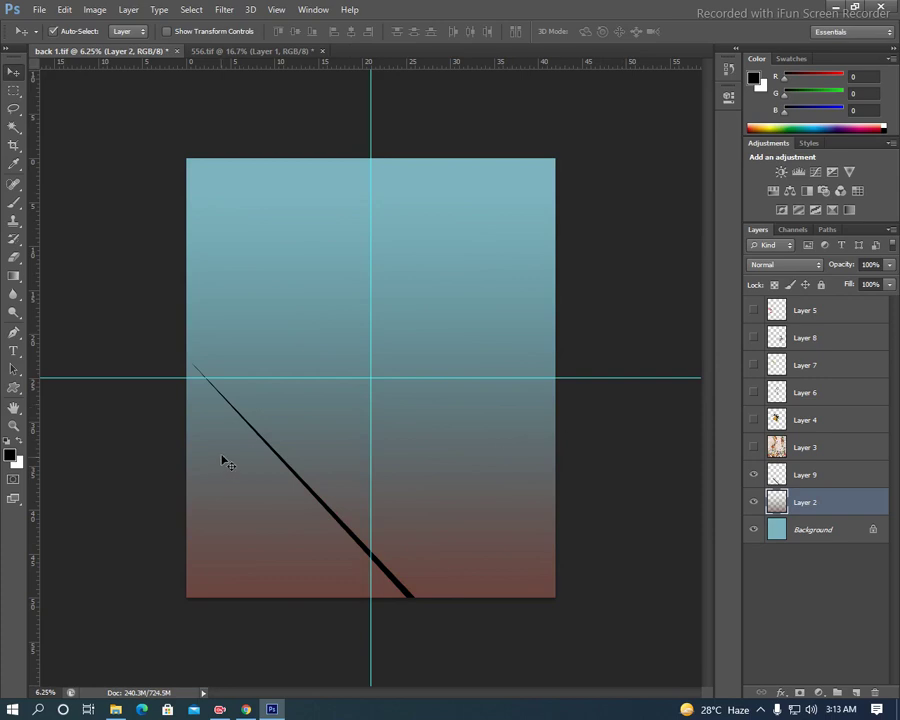
left_click(272, 452)
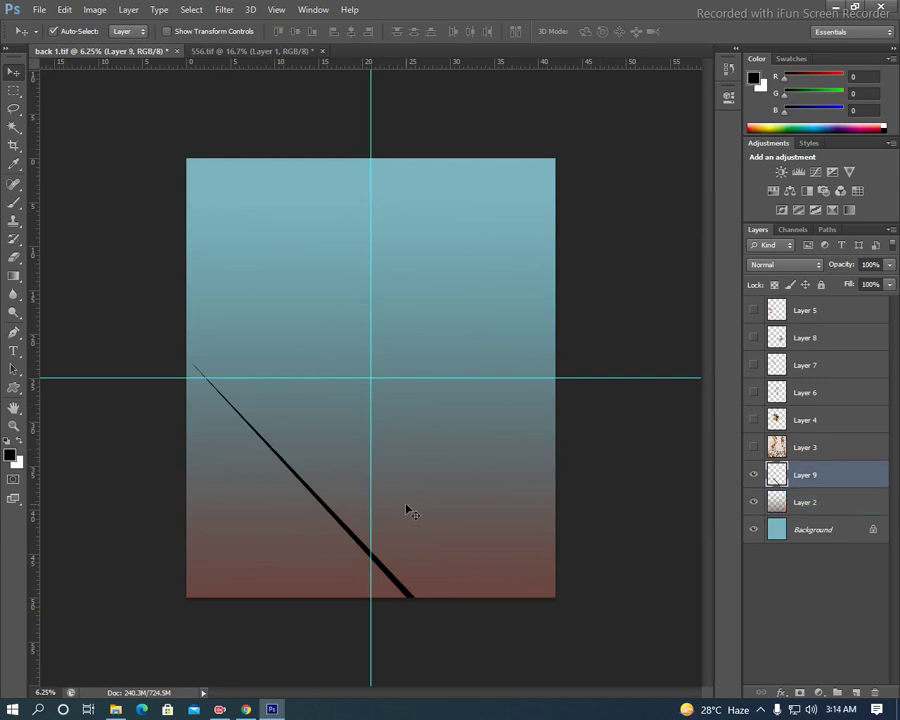
- Duplicate the black line, flip it, and rotate it into a near-vertical stroke on the right
key("ctrl+j")
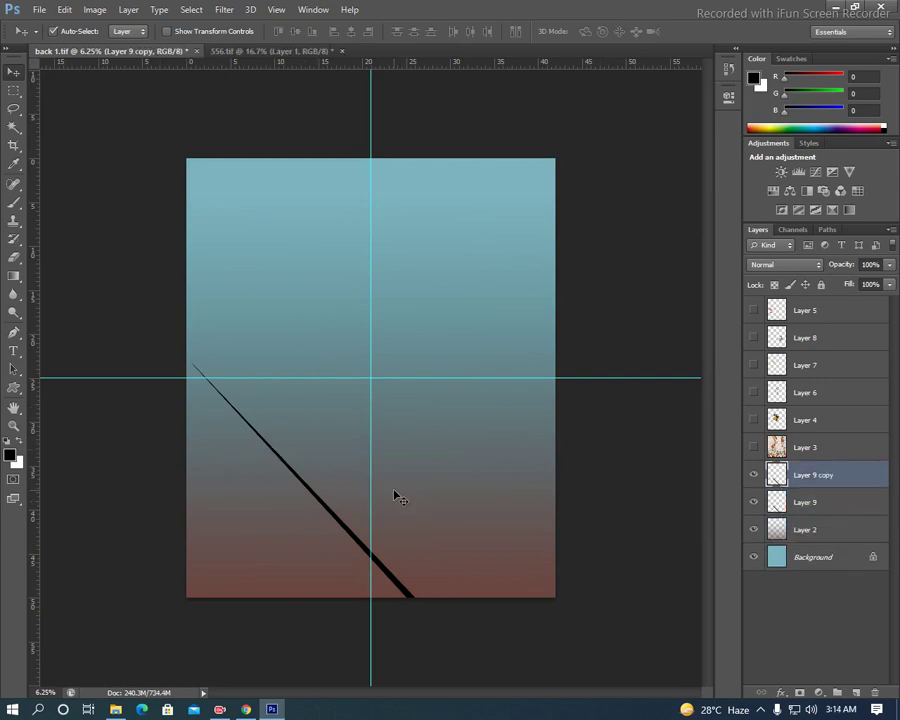
key("ctrl+t")
right_click(555, 439)
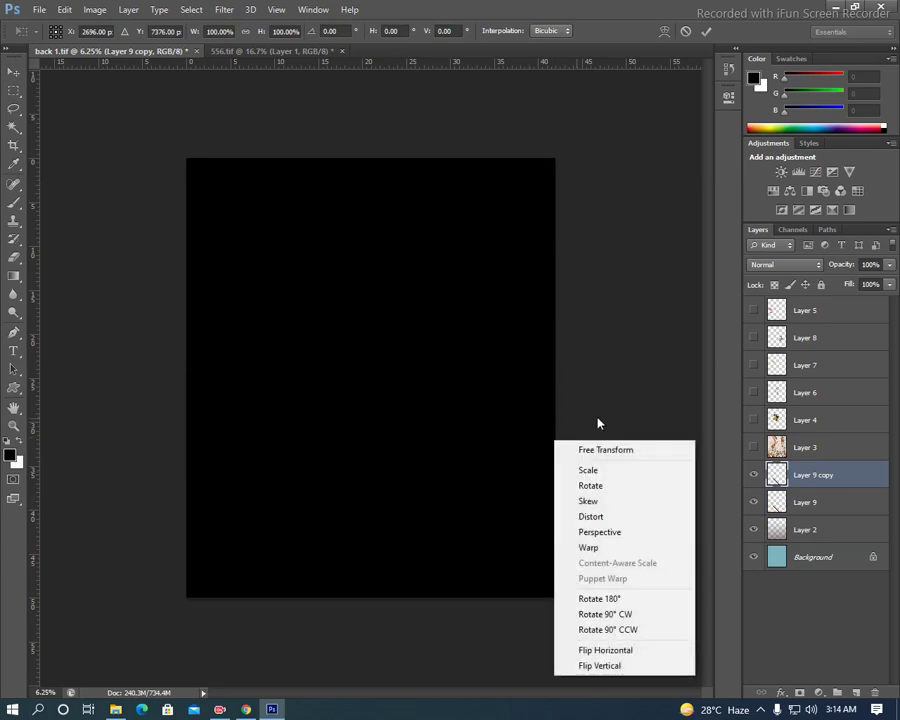
left_click(605, 650)
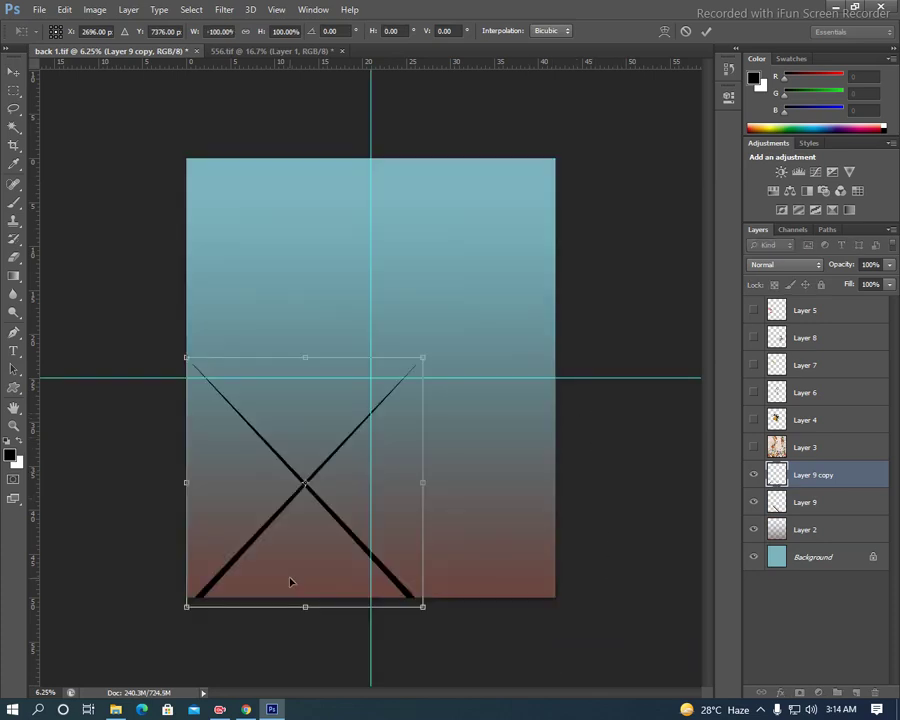
left_click_drag(290, 581, 377, 556)
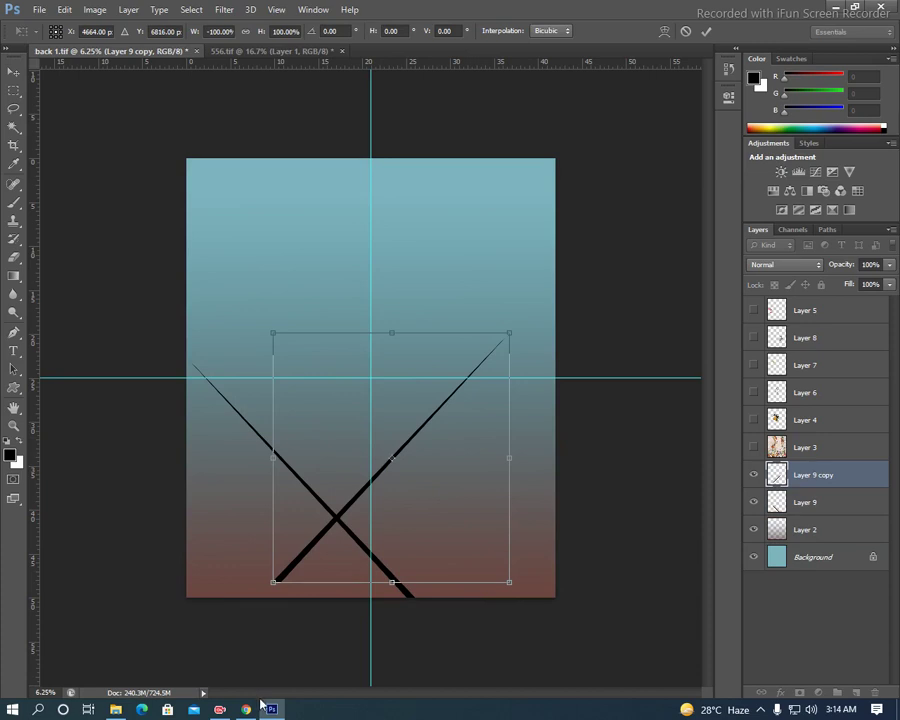
mouse_move(585, 299)
left_mouse_down()
mouse_move(424, 425)
mouse_move(462, 452)
mouse_move(503, 511)
left_mouse_up()
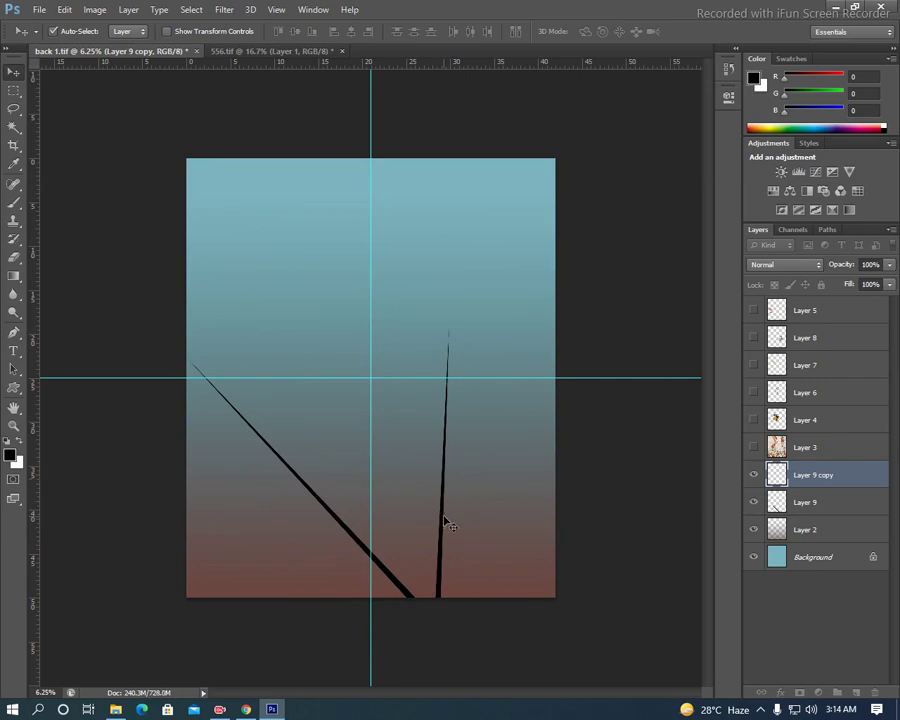
left_click_drag(447, 523, 440, 558)
left_click(444, 568)
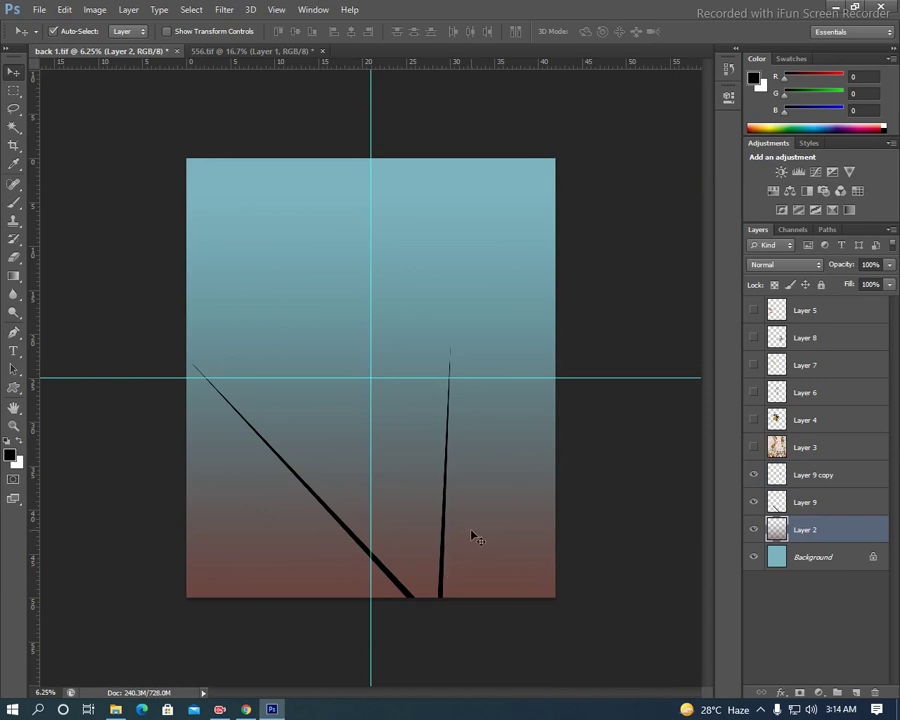
- Scale the left diagonal line up to 106.21% and shift it to the page edge
left_click(356, 545)
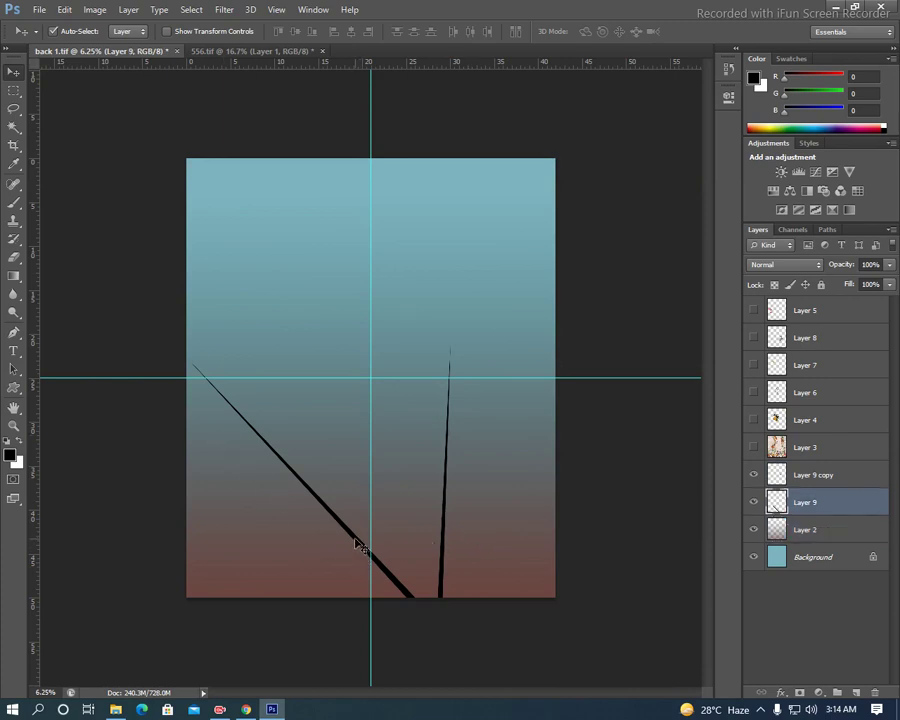
key("ctrl+t")
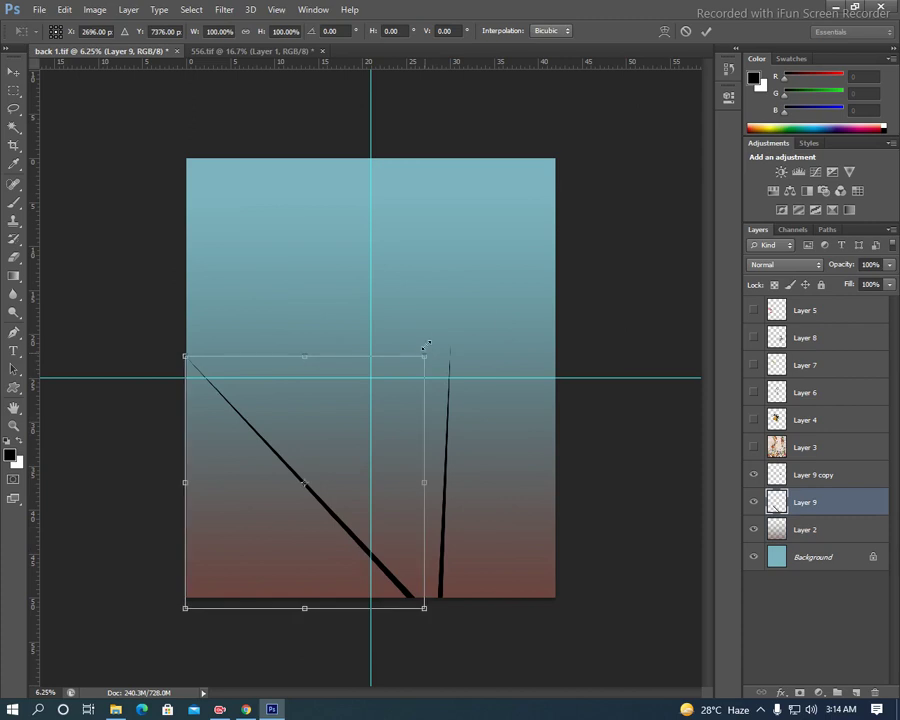
left_click_drag(425, 350, 436, 340)
left_click_drag(374, 436, 364, 434)
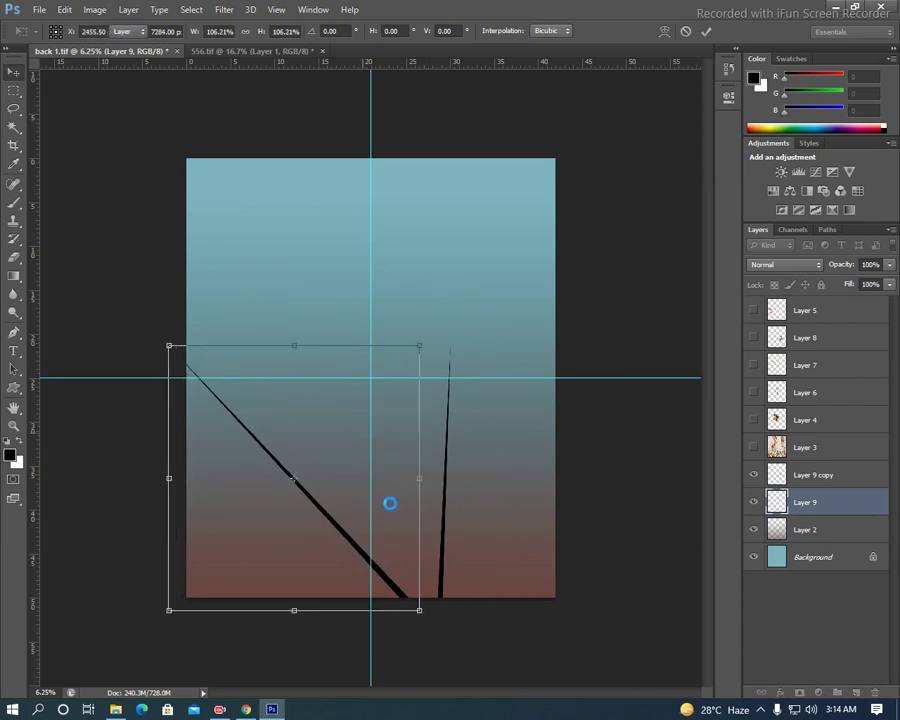
key("Return")
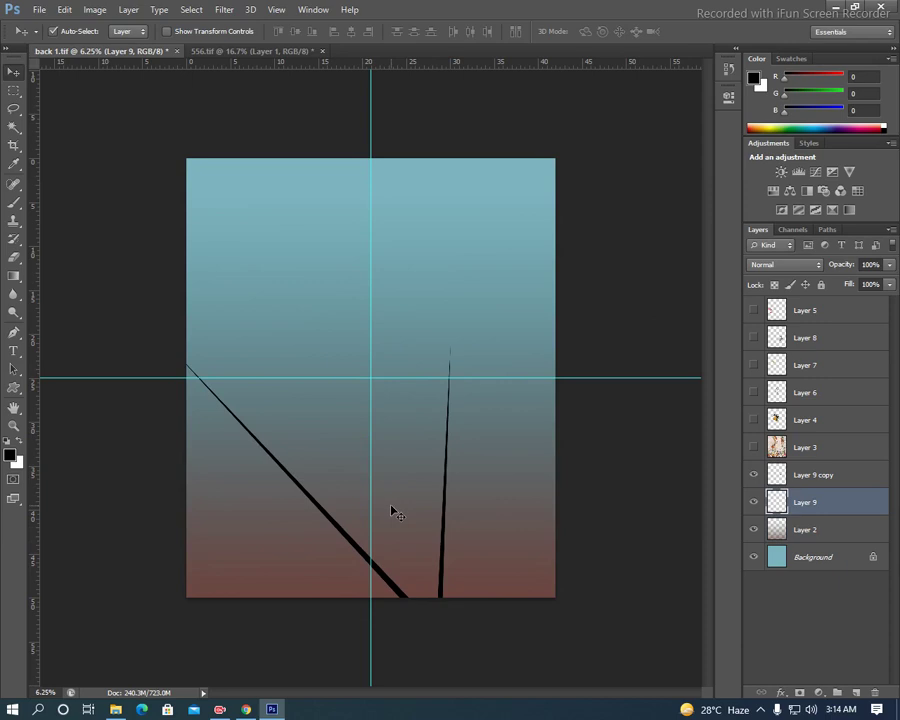
- Hide gradient Layer 2 for a flat blue background and add new Layer 10
left_click(494, 570)
left_click(754, 530)
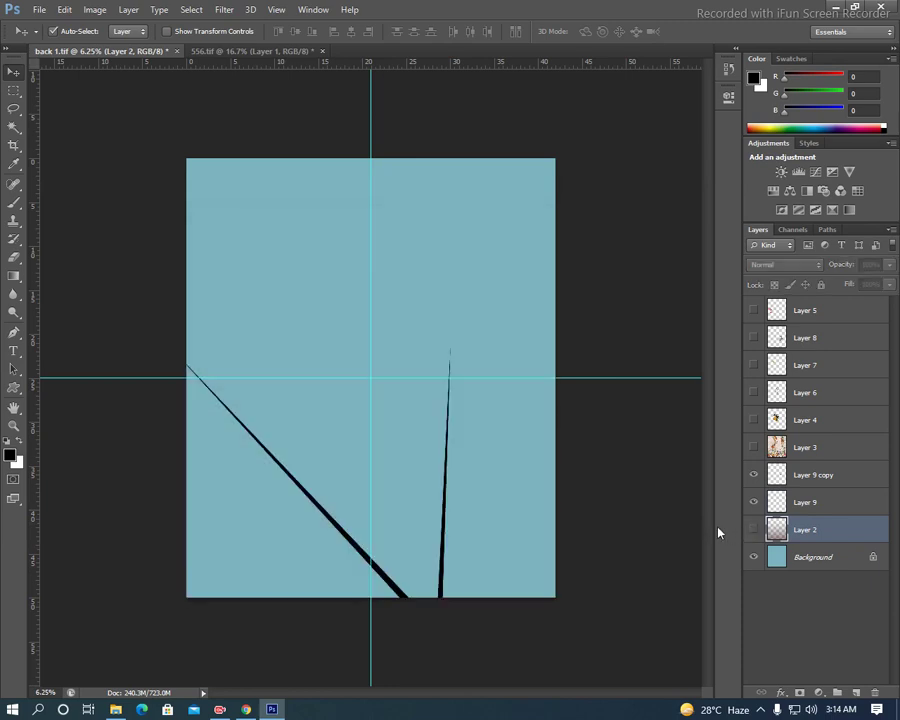
key("ctrl+shift+n")
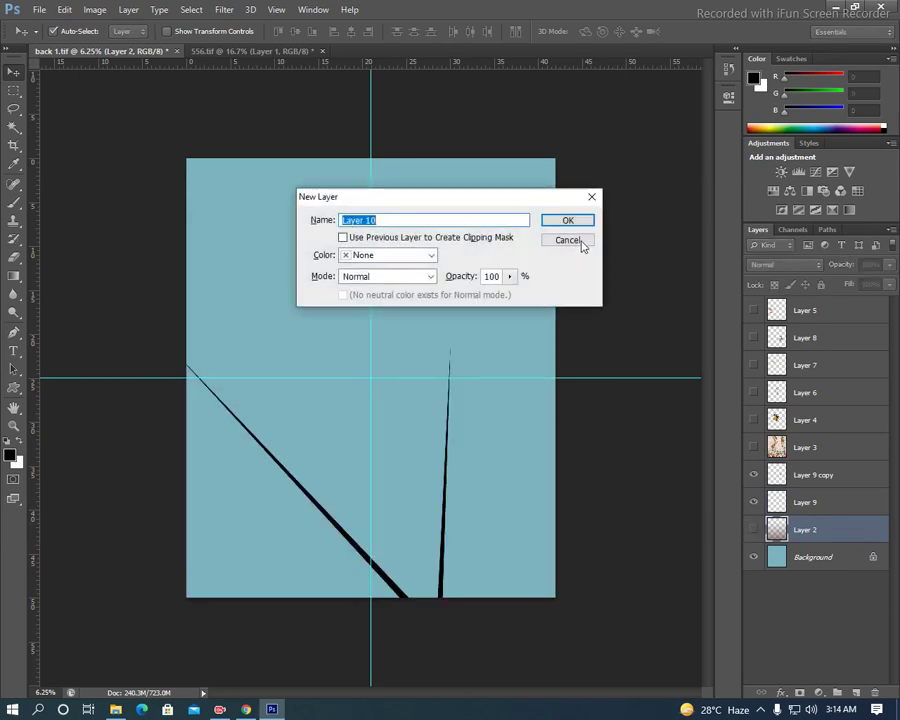
left_click(568, 221)
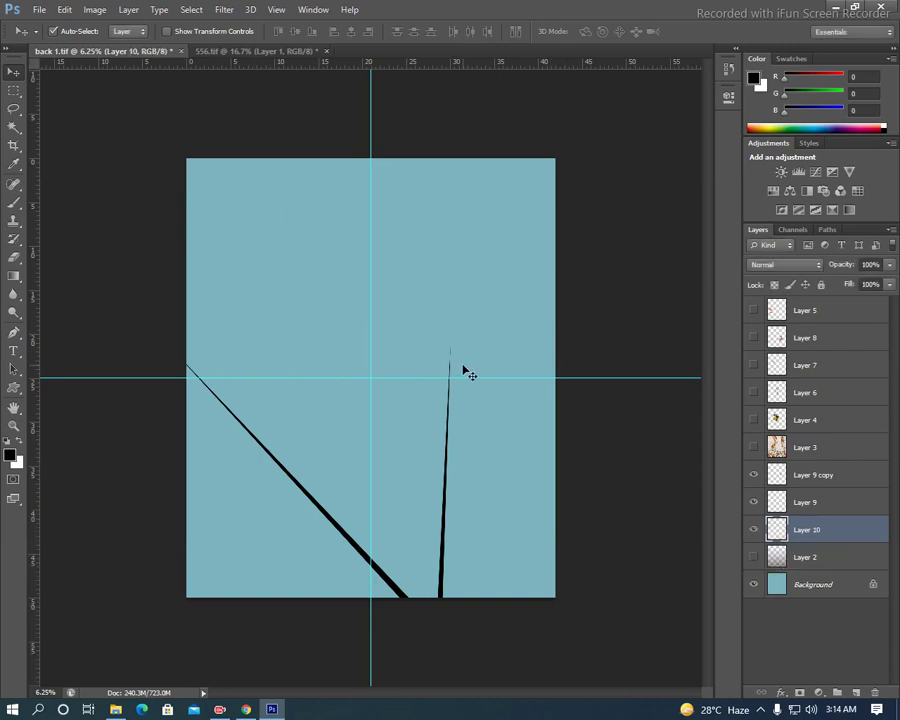
- Start a Pen path along the diagonal with a corner beyond the left edge
key("p")
left_click(186, 363)
left_click(407, 599)
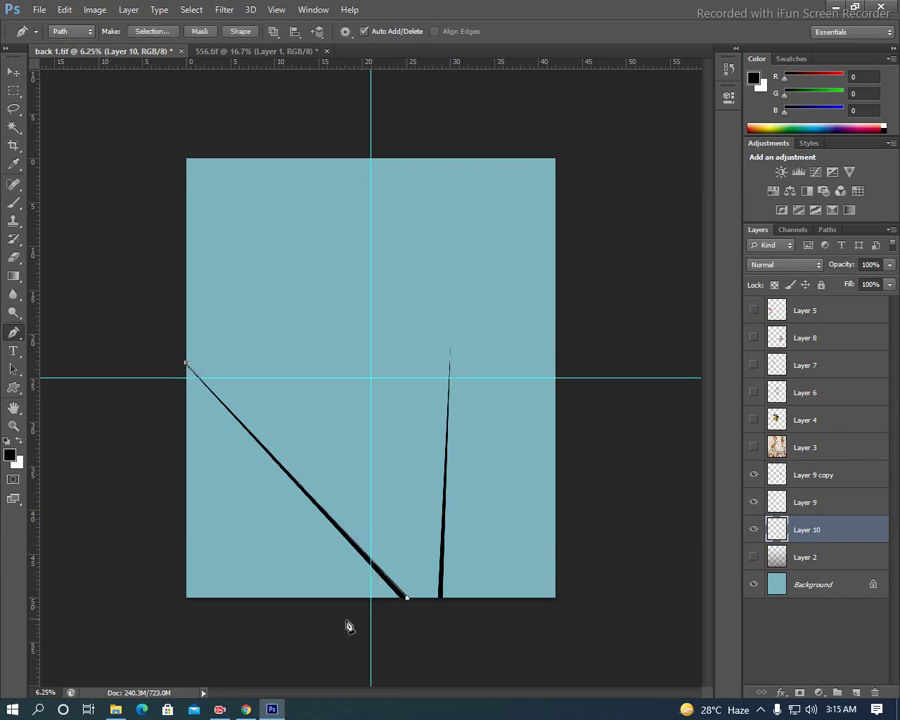
left_click(175, 370)
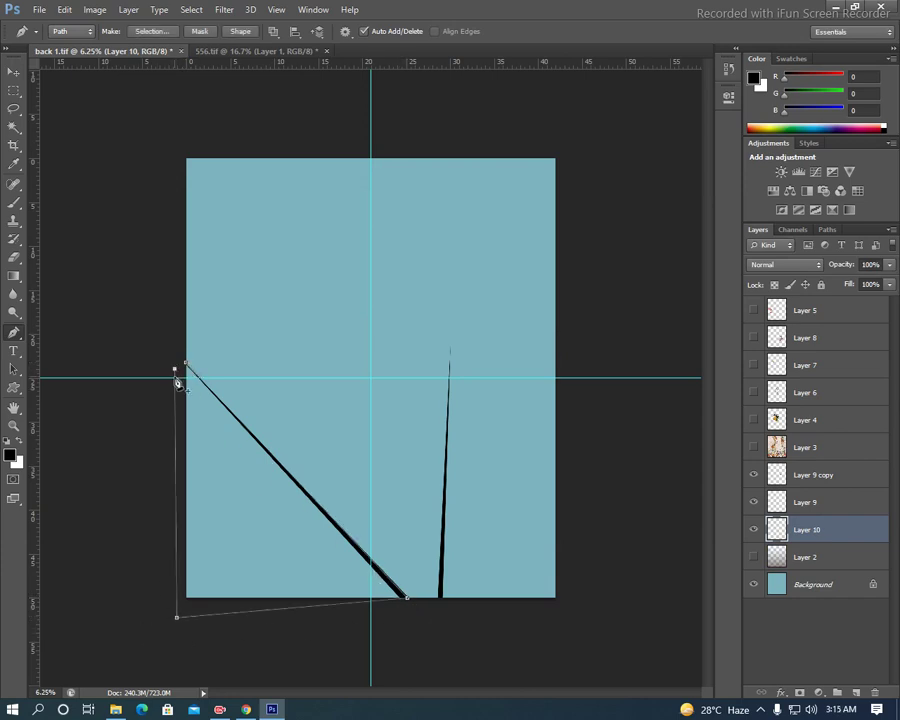
- Fill the triangle selection with dark red-brown #621d12
key("ctrl+Return")
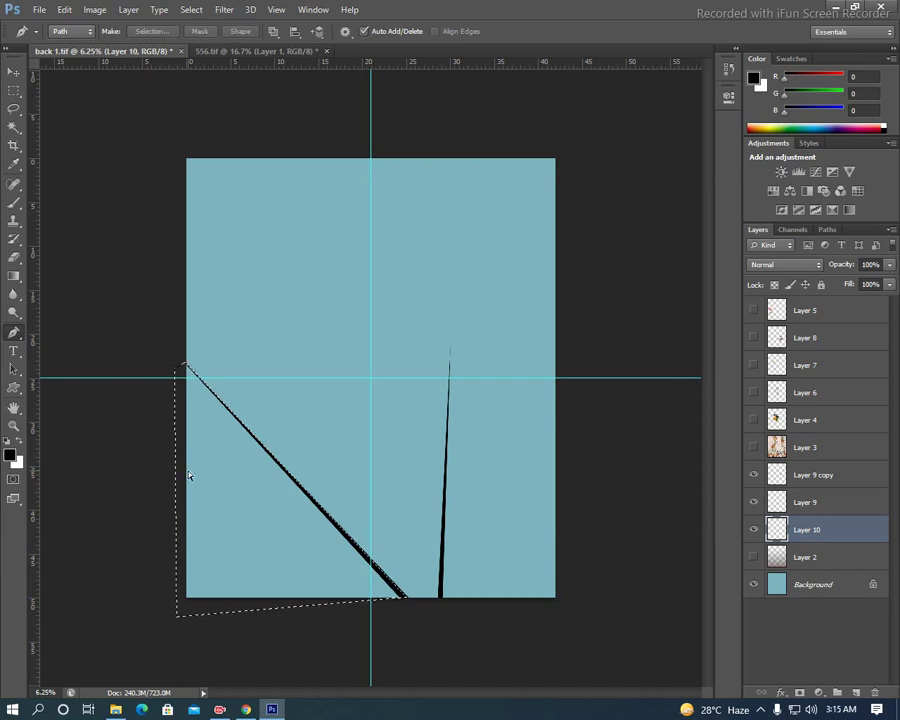
left_click(10, 455)
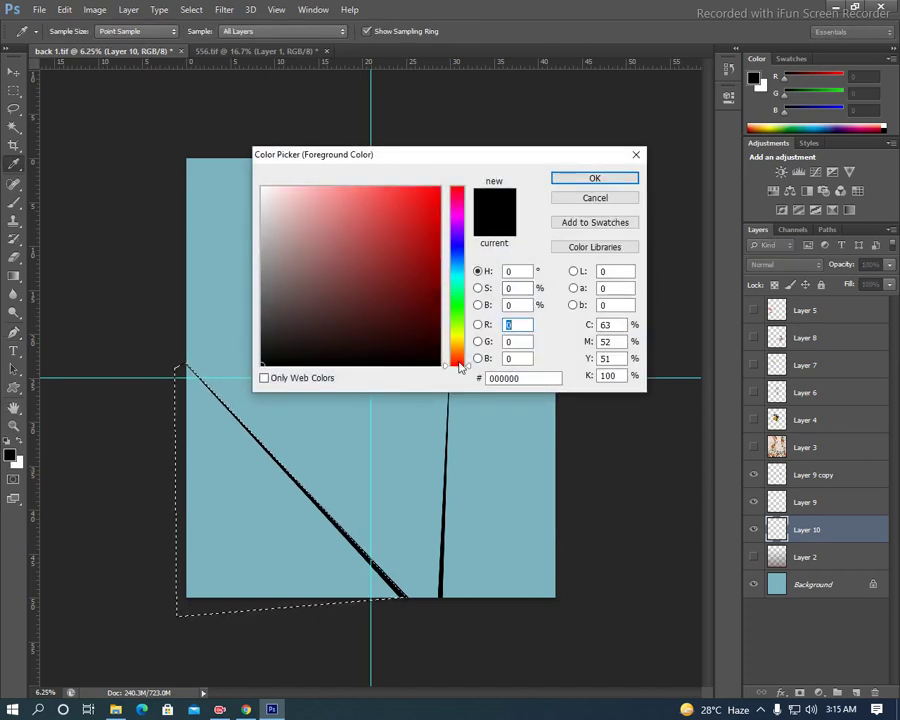
left_click(407, 297)
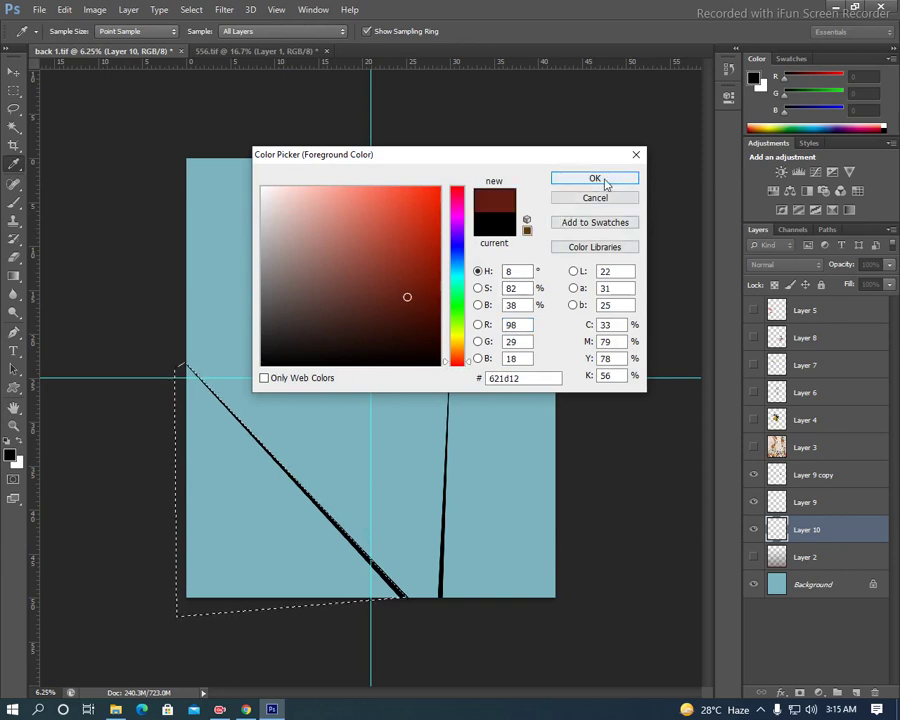
left_click(605, 181)
key("alt+BackSpace")
key("ctrl+d")
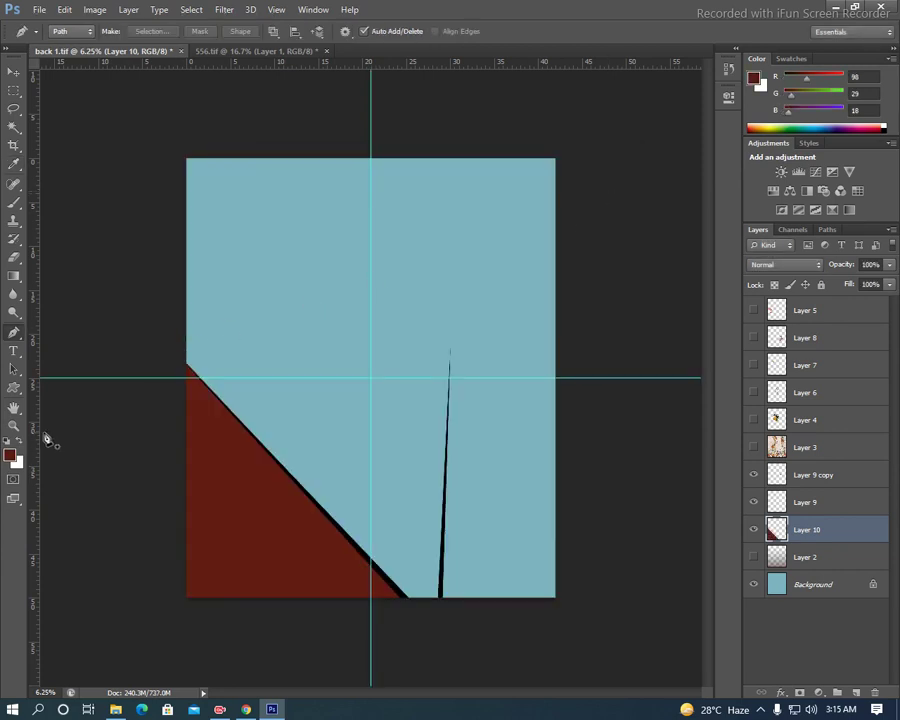
- Refill the Layer 10 triangle with lighter reddish brown #8e5046
left_click(11, 455)
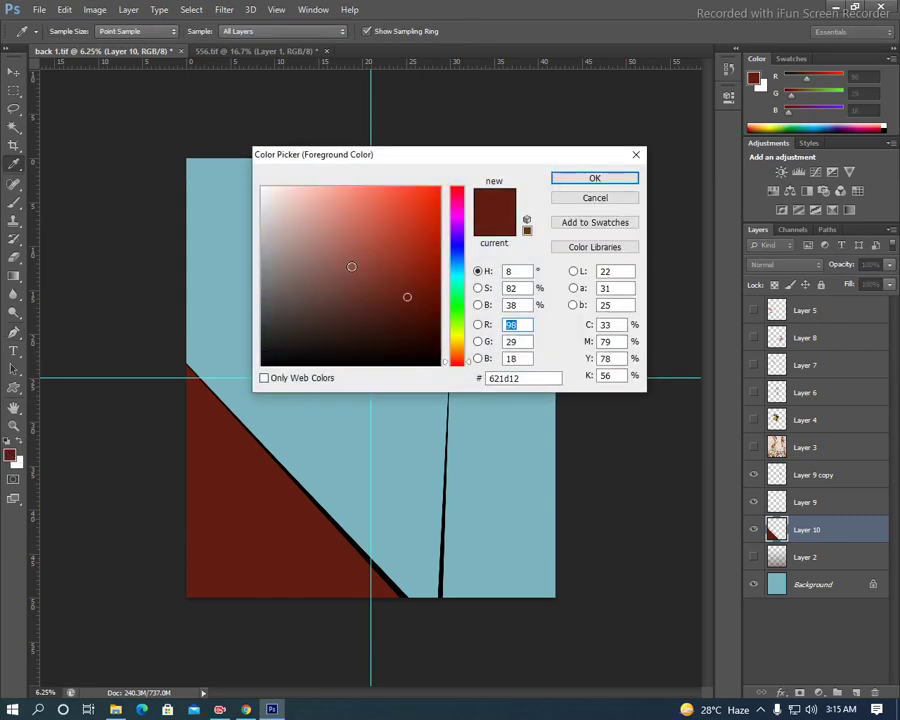
left_click(351, 266)
left_click(597, 180)
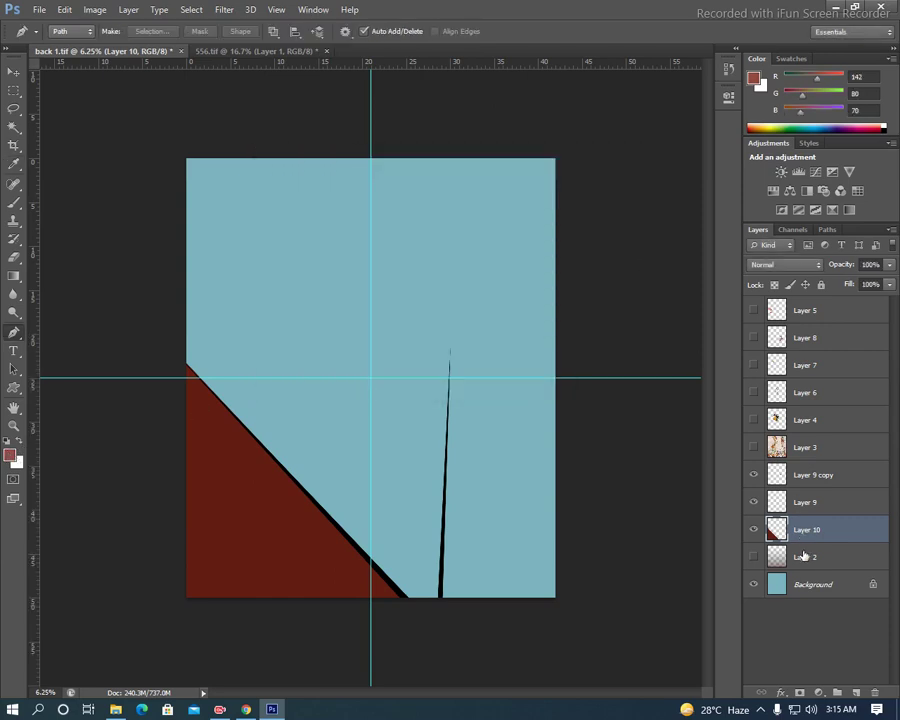
left_click(776, 531, "ctrl")
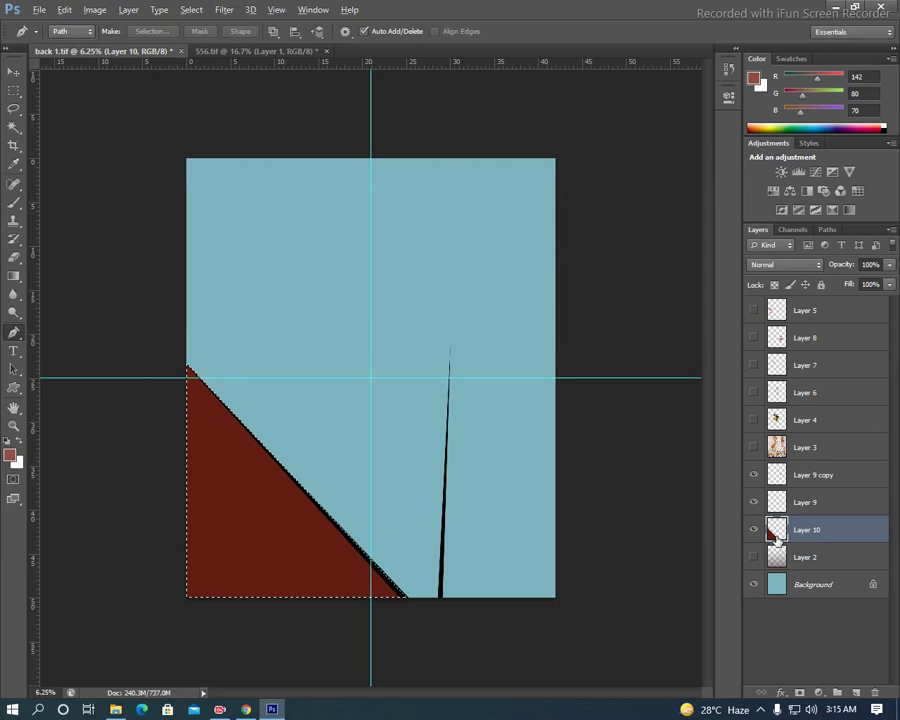
key("alt+BackSpace")
key("ctrl+d")
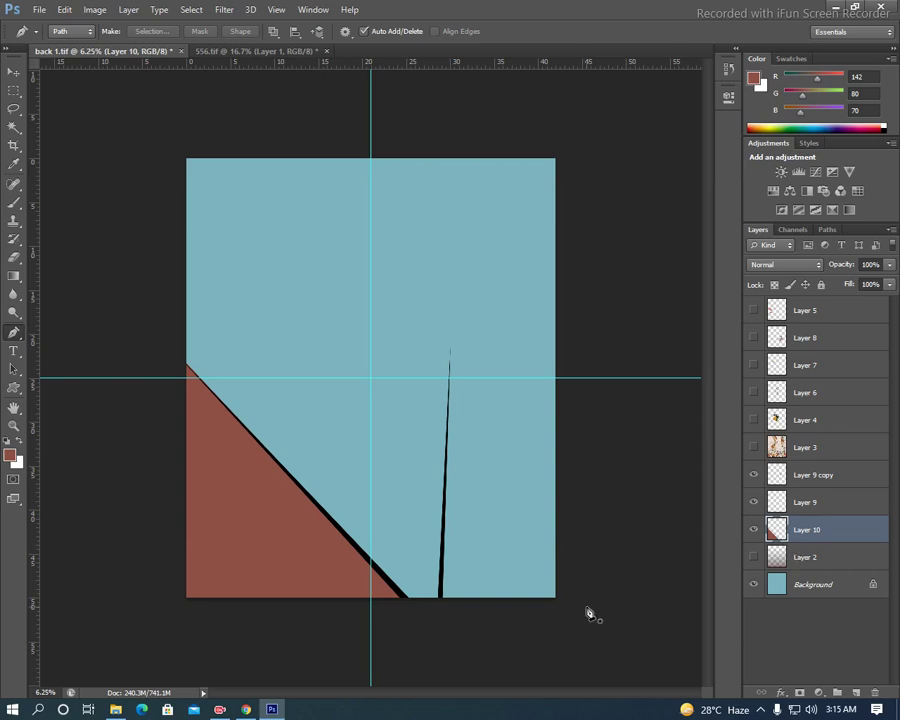
- Select a thin horizontal strip and fill it with brown on new Layer 11
key("m")
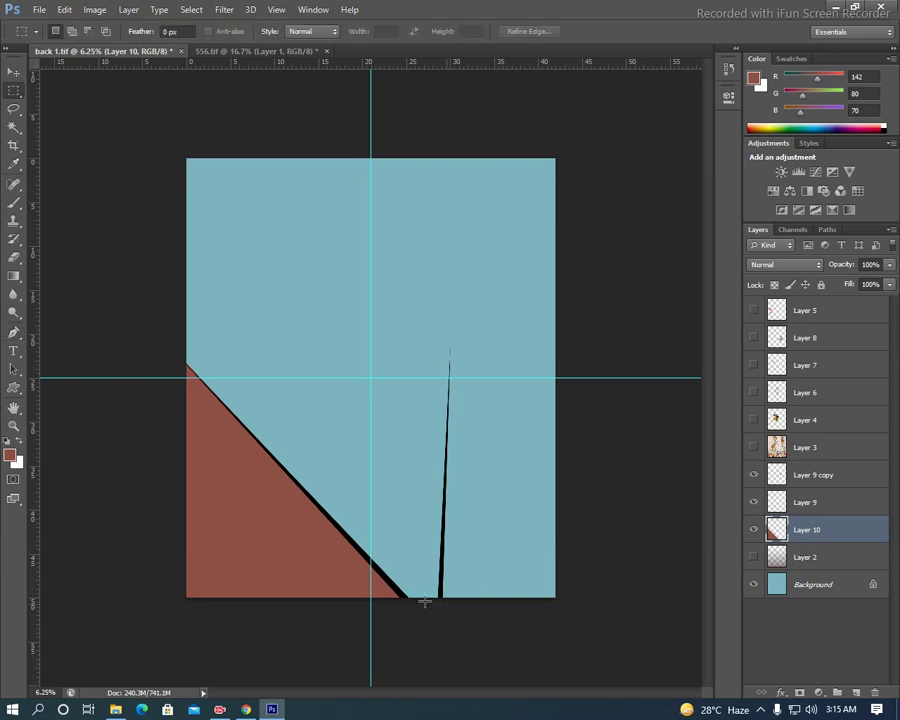
left_click_drag(276, 521, 409, 524)
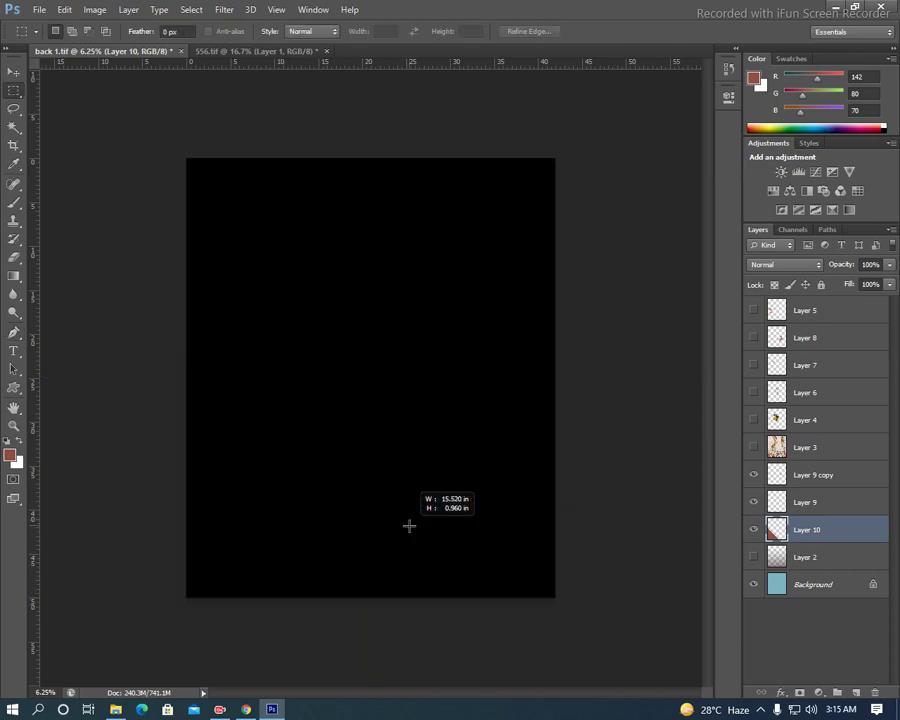
left_click_drag(409, 524, 413, 523)
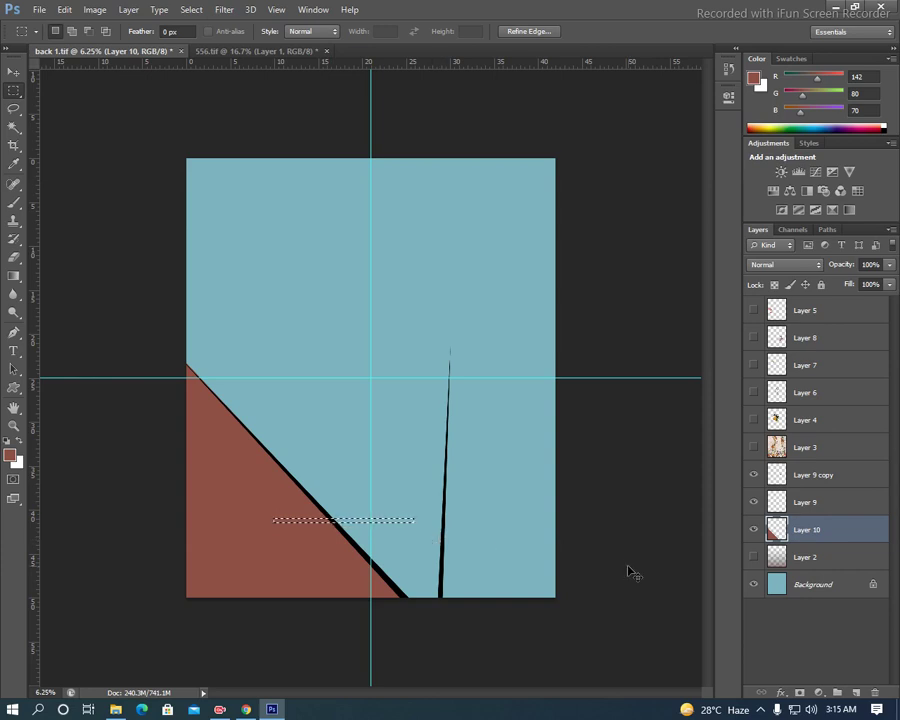
key("ctrl+shift+n")
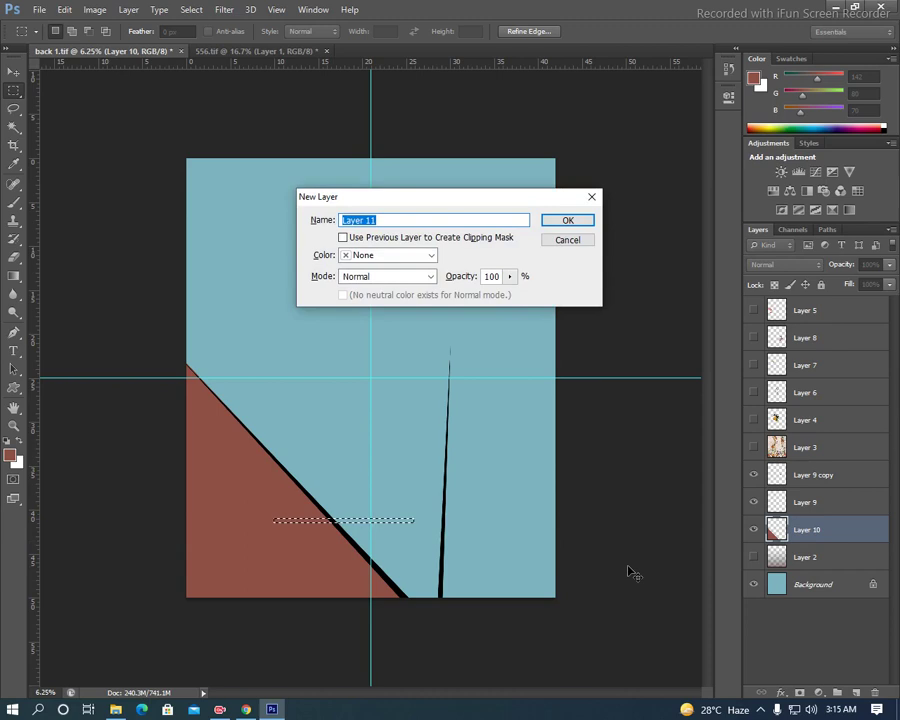
left_click(566, 220)
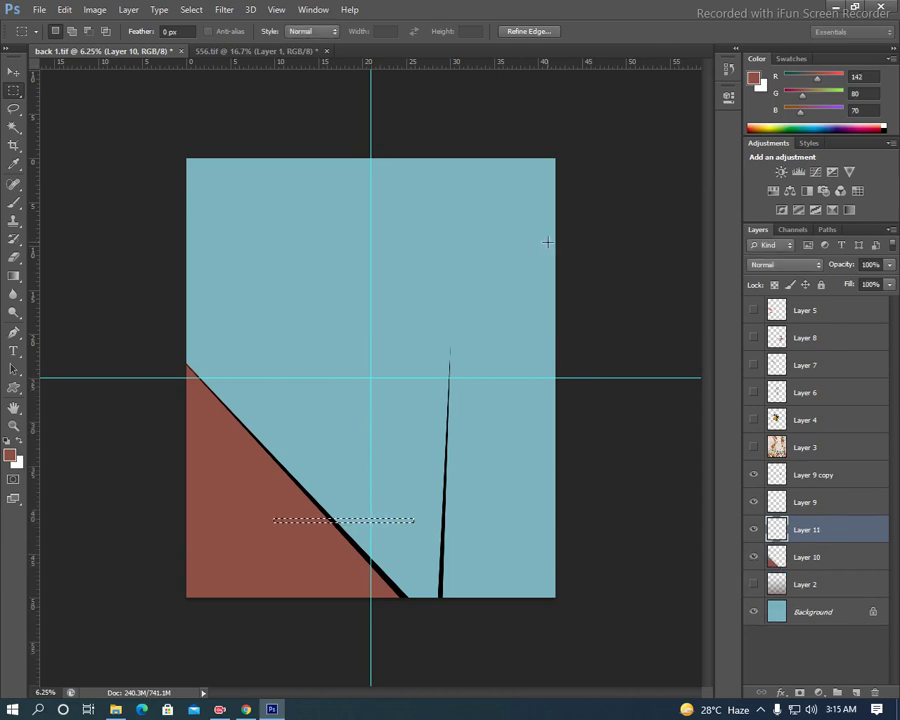
key("alt+BackSpace")
key("ctrl+d")
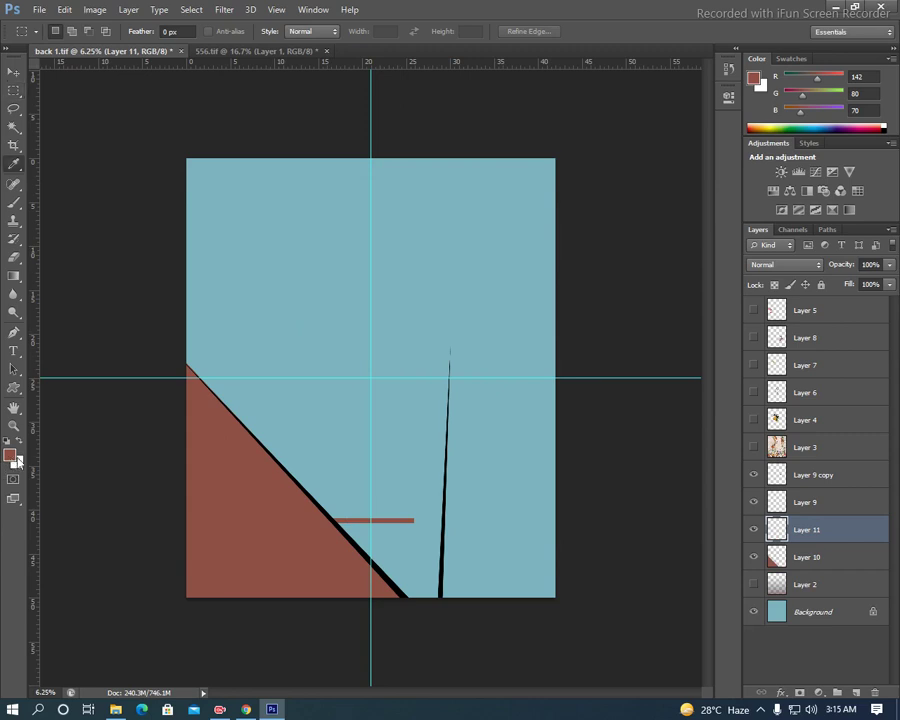
- Choose a slightly brighter dark red foreground colour and reload the bar's selection
left_click(11, 456)
left_click(412, 311)
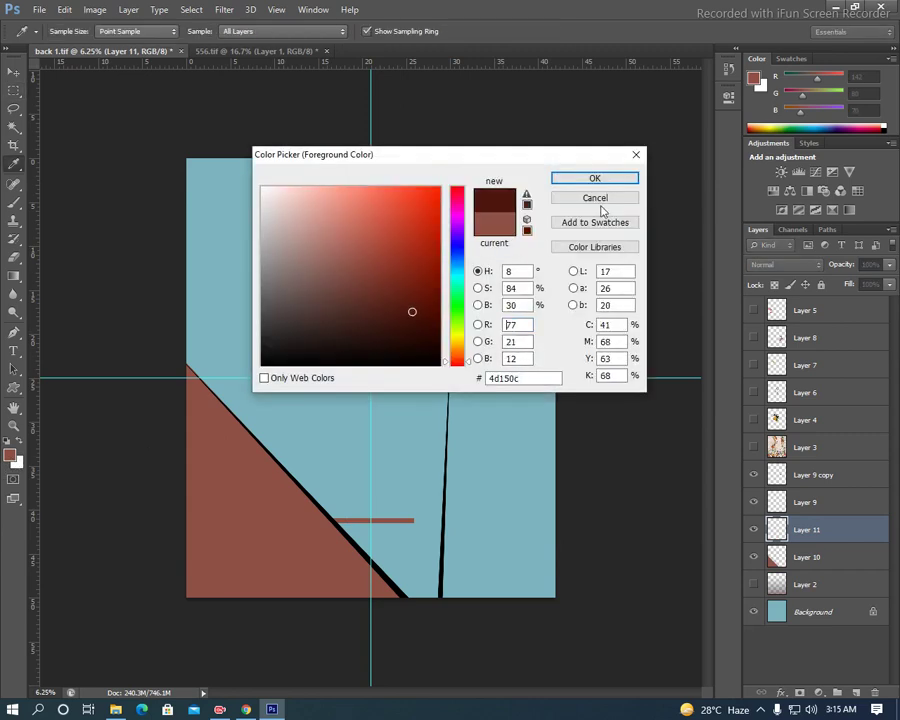
left_click(421, 302)
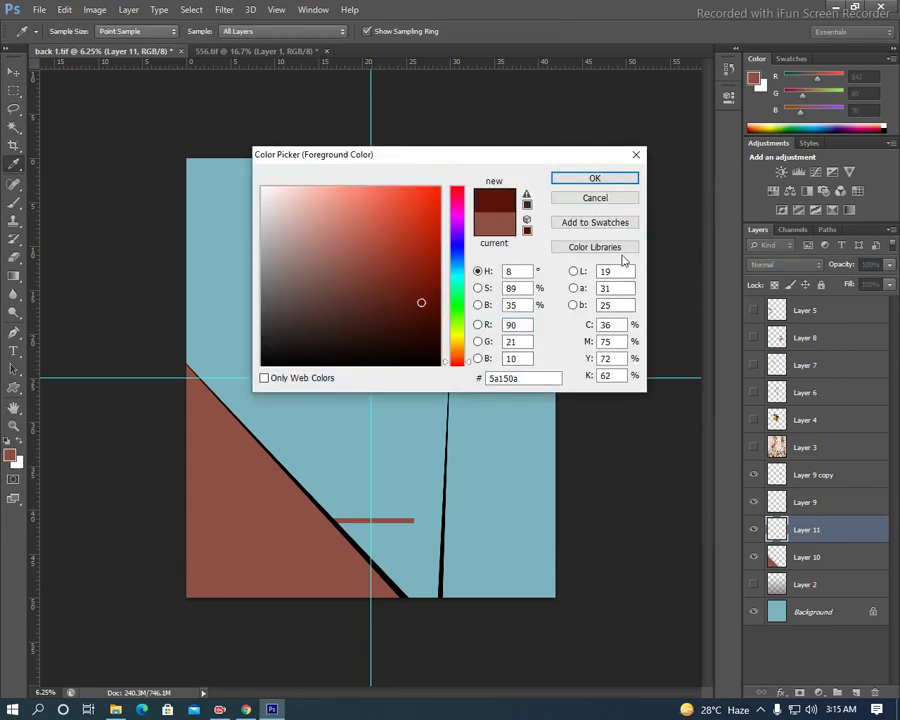
key("Return")
key("m")
left_click(779, 536, "ctrl")
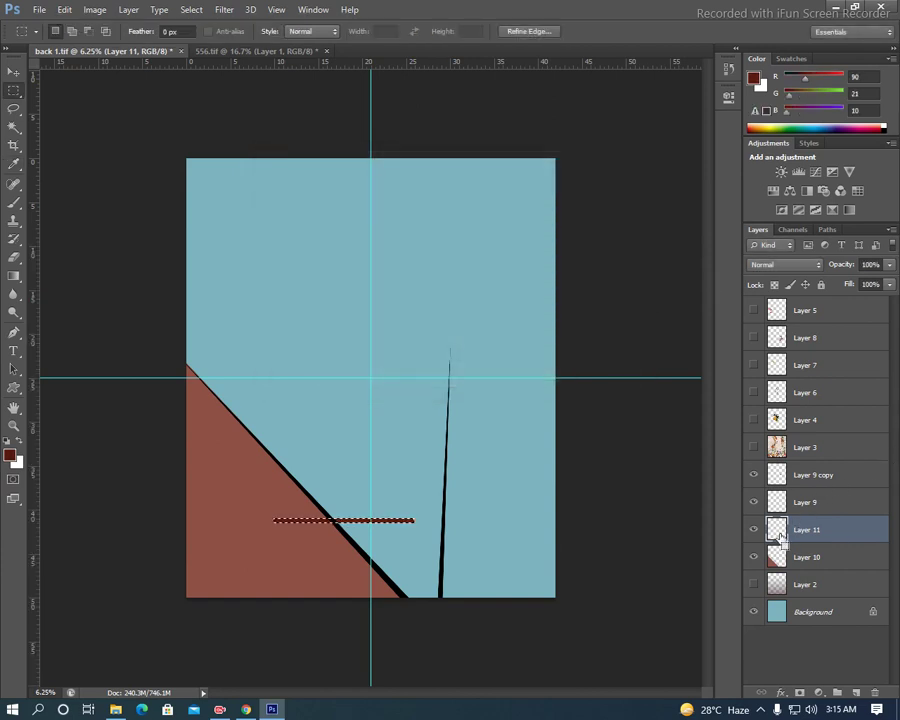
key("ctrl+d")
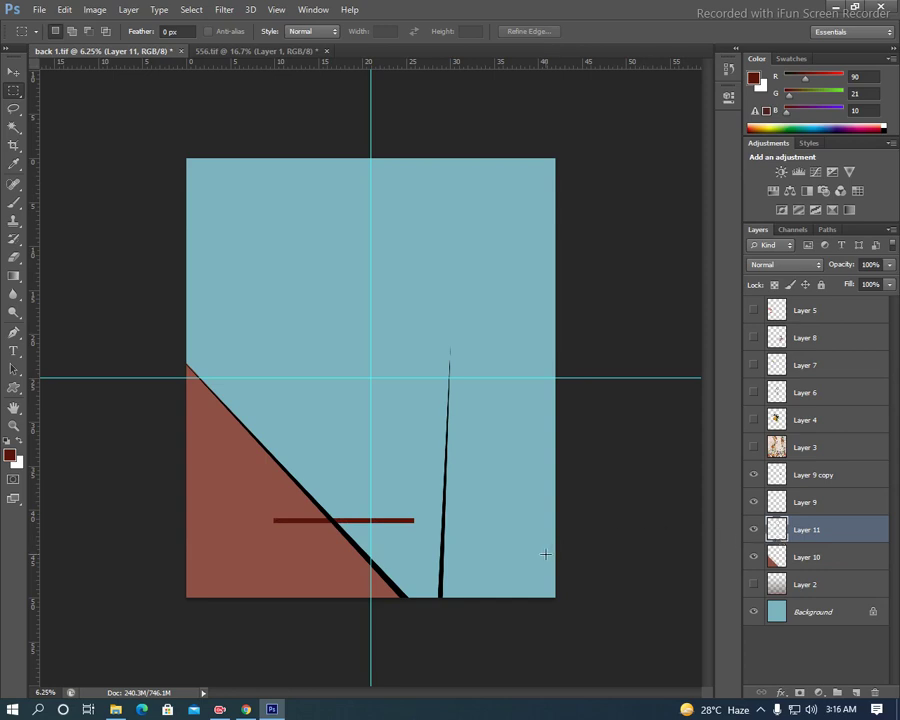
- Place the dark-red bar by the line's base, stack a copy above it, add Layer 12
key("v")
left_click_drag(360, 521, 525, 531)
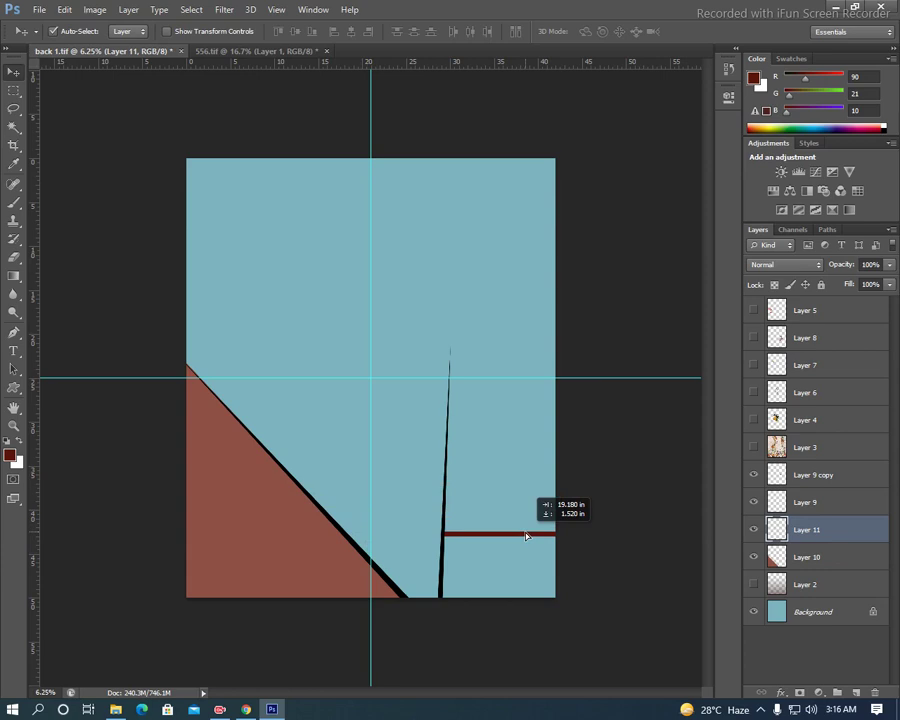
left_click_drag(525, 536, 528, 548)
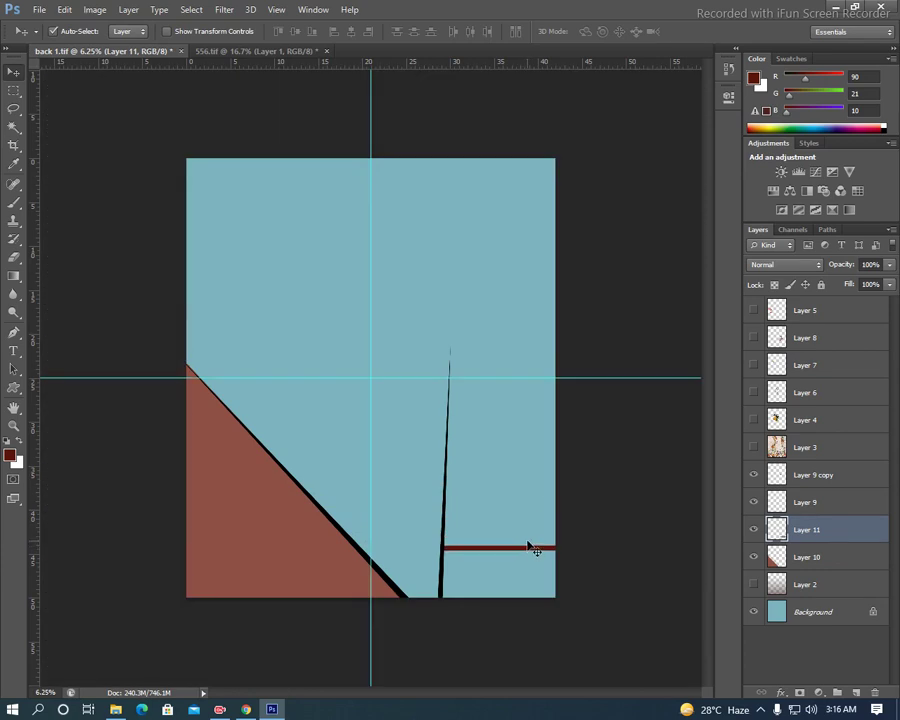
key("ctrl+j")
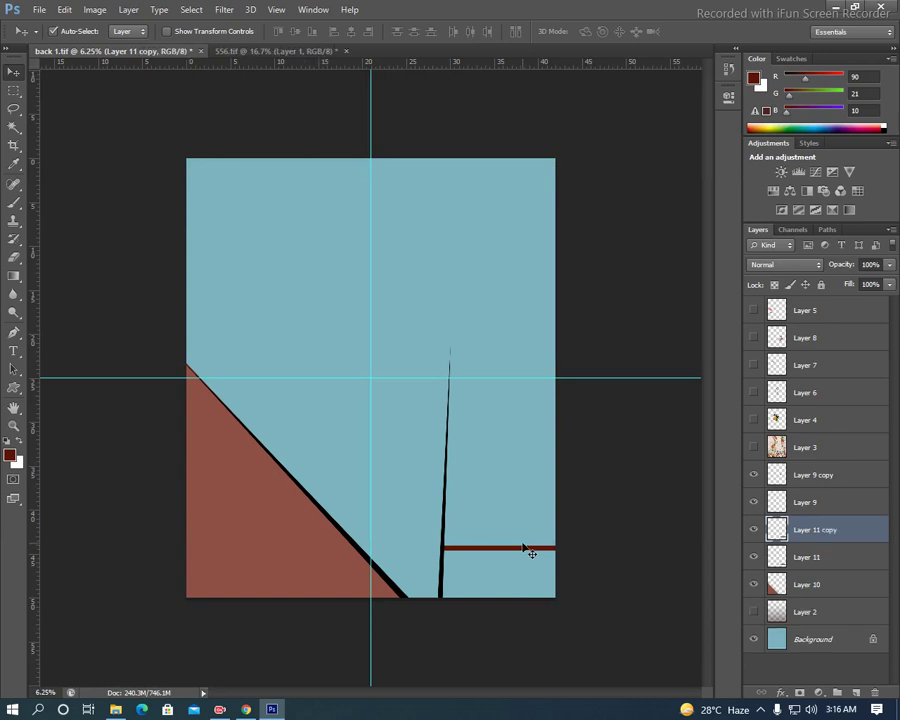
left_click_drag(511, 547, 513, 527)
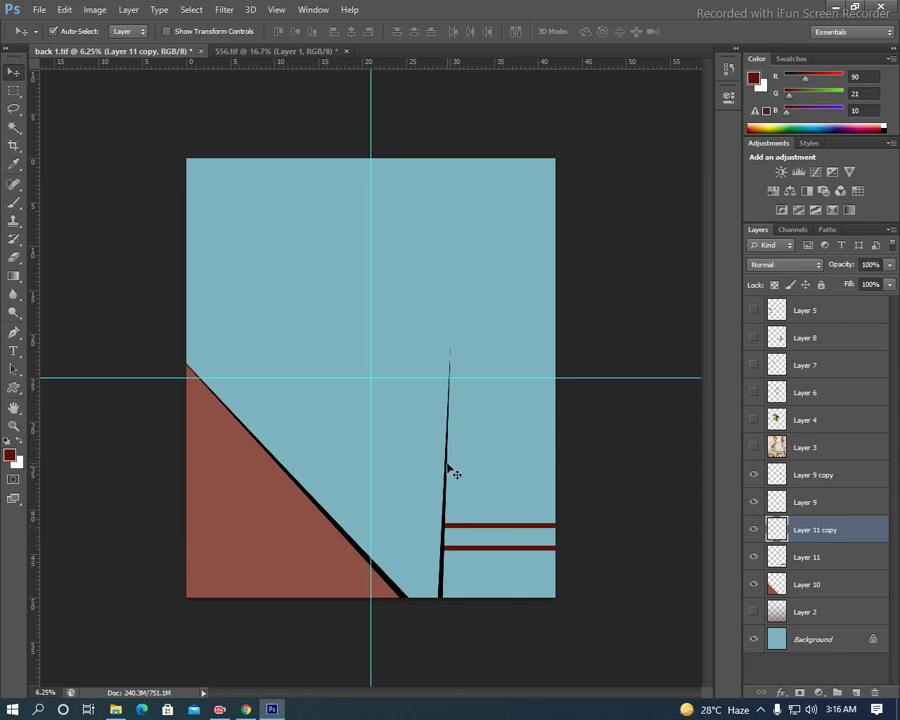
key("ctrl+shift+n")
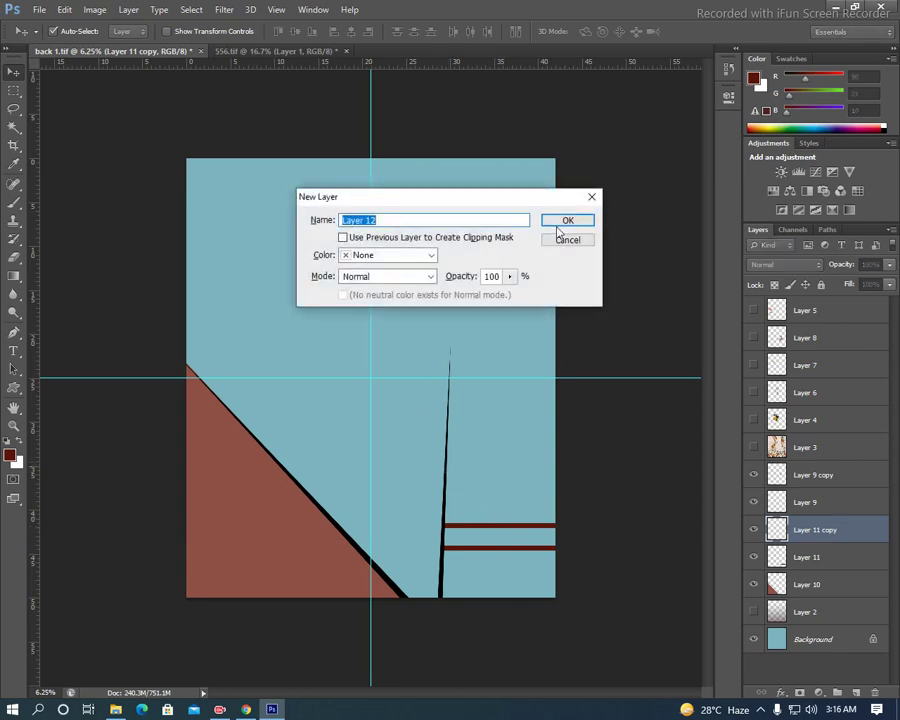
left_click(579, 224)
- Draw a four-point diamond path left of the black line and turn it into a selection
key("p")
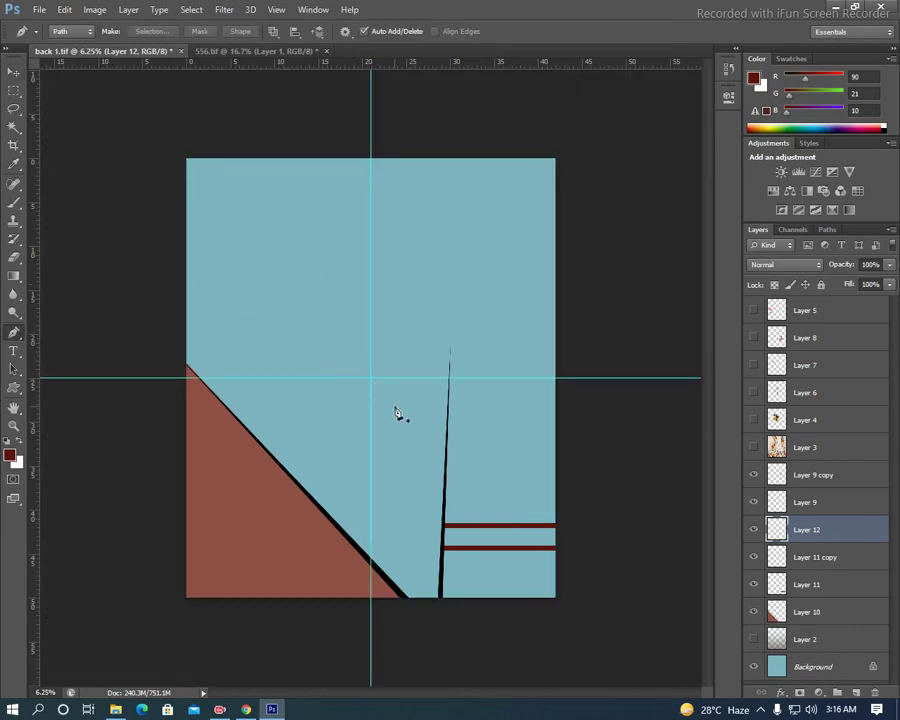
left_click(394, 407)
left_click(388, 441)
left_click(418, 468)
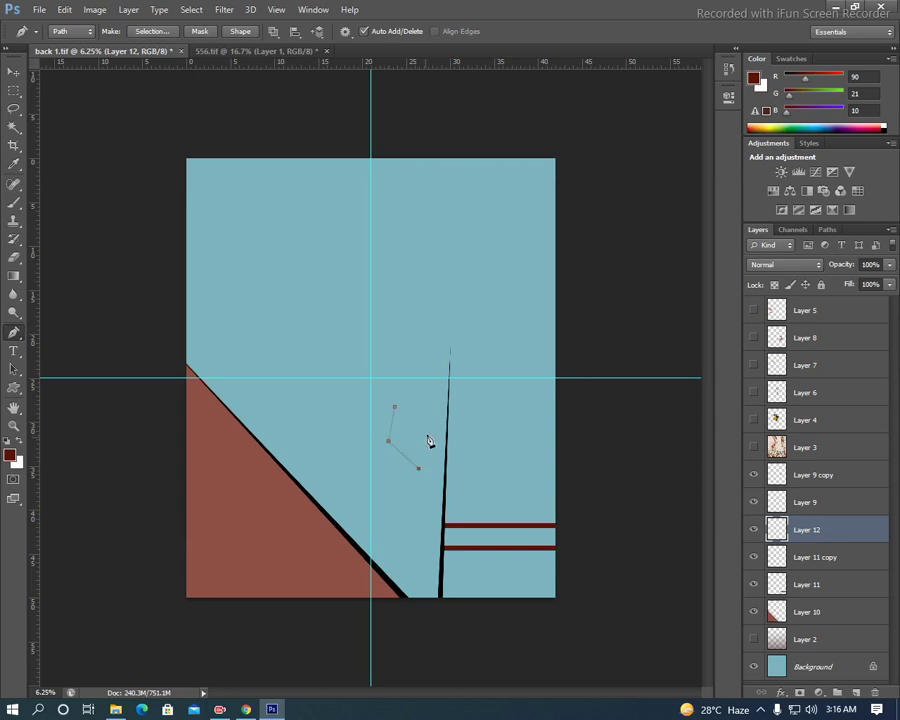
left_click(428, 434)
left_click(396, 409)
key("ctrl+Return")
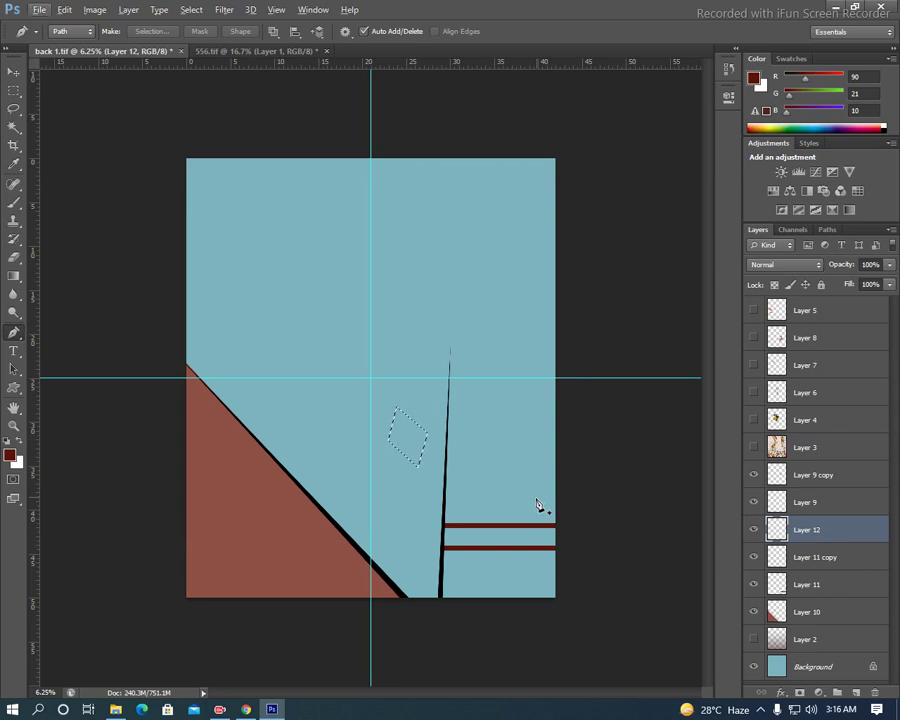
- Fill the diamond selection with a light cream colour and deselect
key("b")
left_click(9, 455)
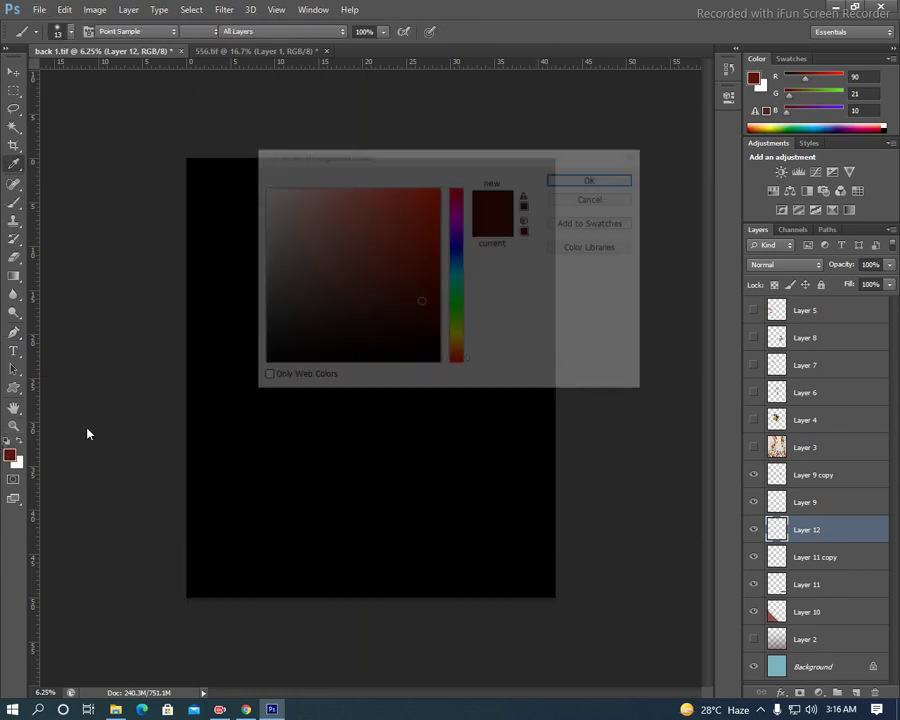
mouse_move(454, 349)
left_mouse_down()
mouse_move(460, 340)
mouse_move(463, 351)
left_mouse_up()
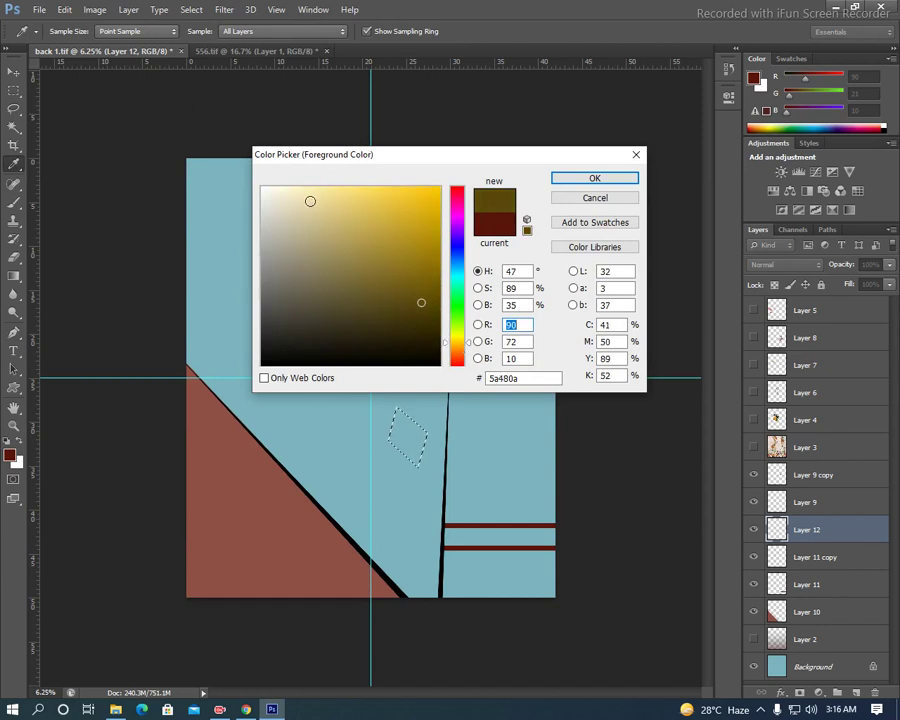
left_click(300, 195)
left_click(605, 180)
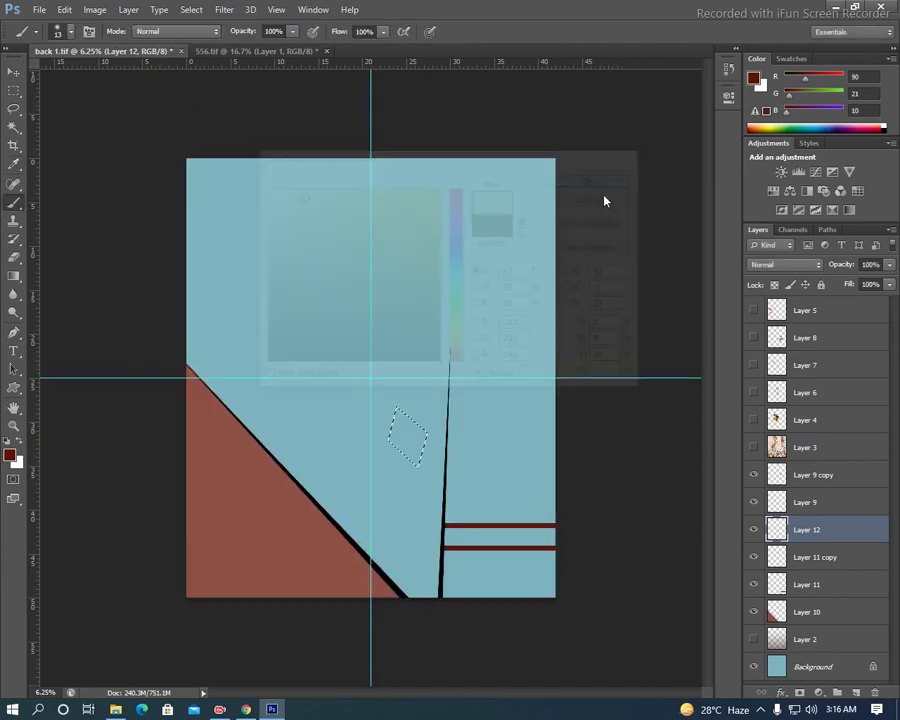
key("alt+BackSpace")
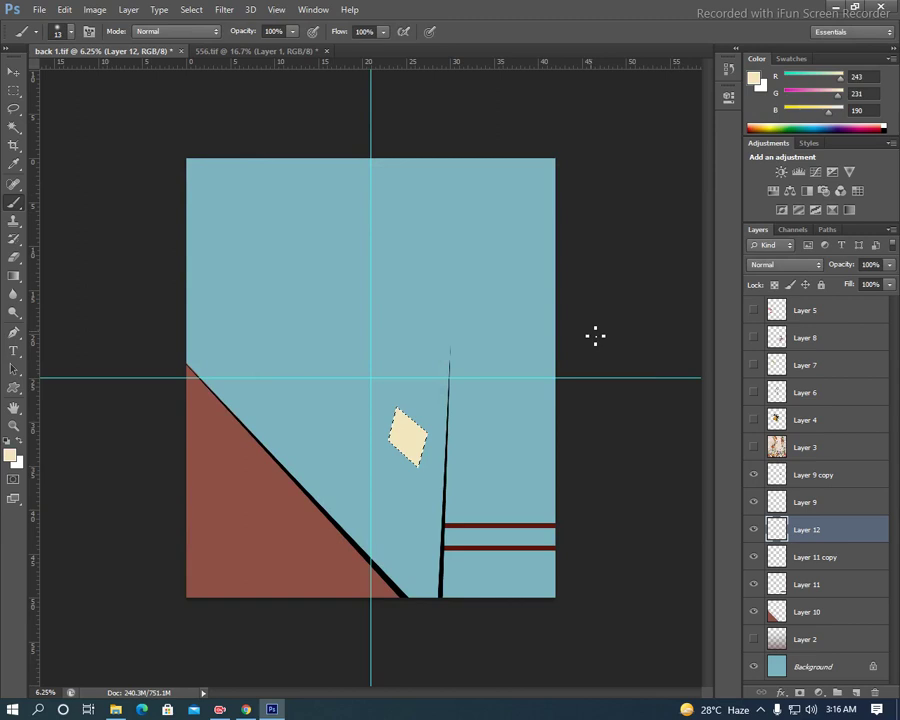
key("ctrl+d")
key("ctrl+t")
- Enlarge the cream diamond and move it onto the dark-red bars beside the black line
left_click_drag(430, 467, 433, 478)
key("Return")
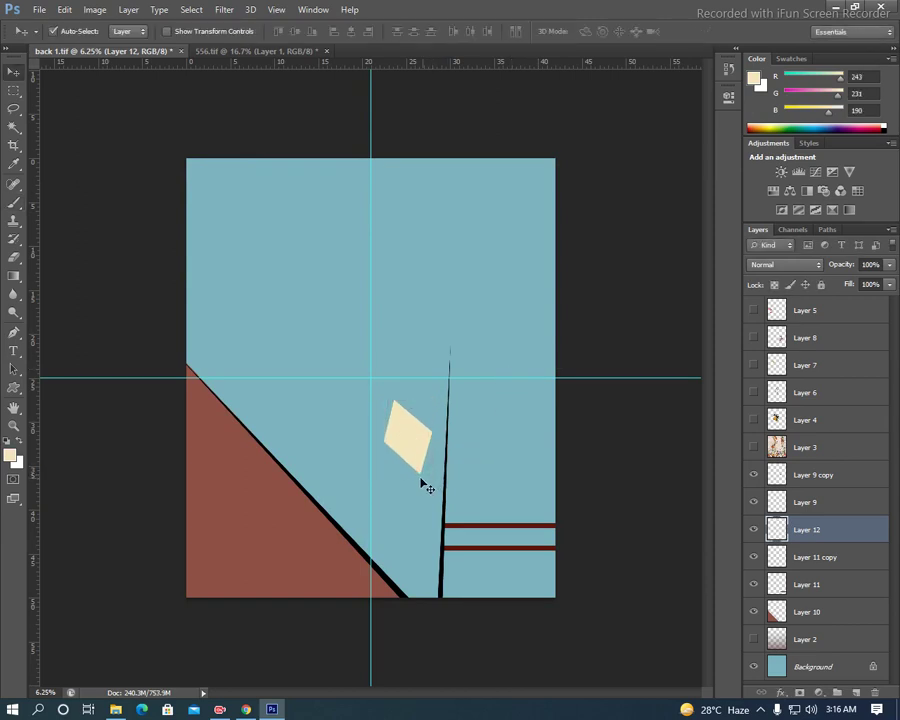
left_click_drag(412, 460, 460, 522)
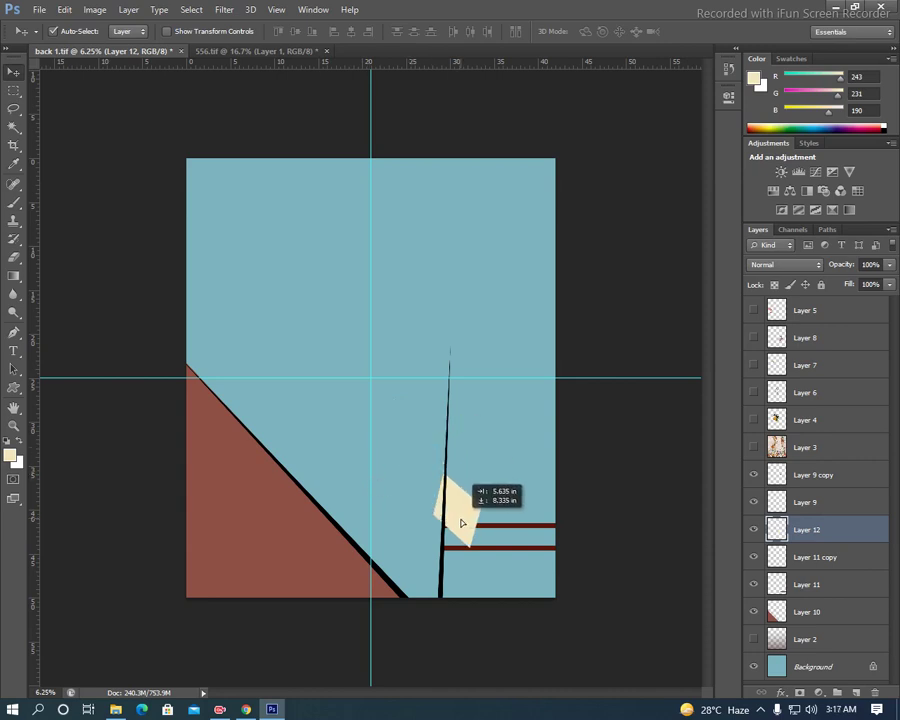
left_click_drag(460, 522, 472, 549)
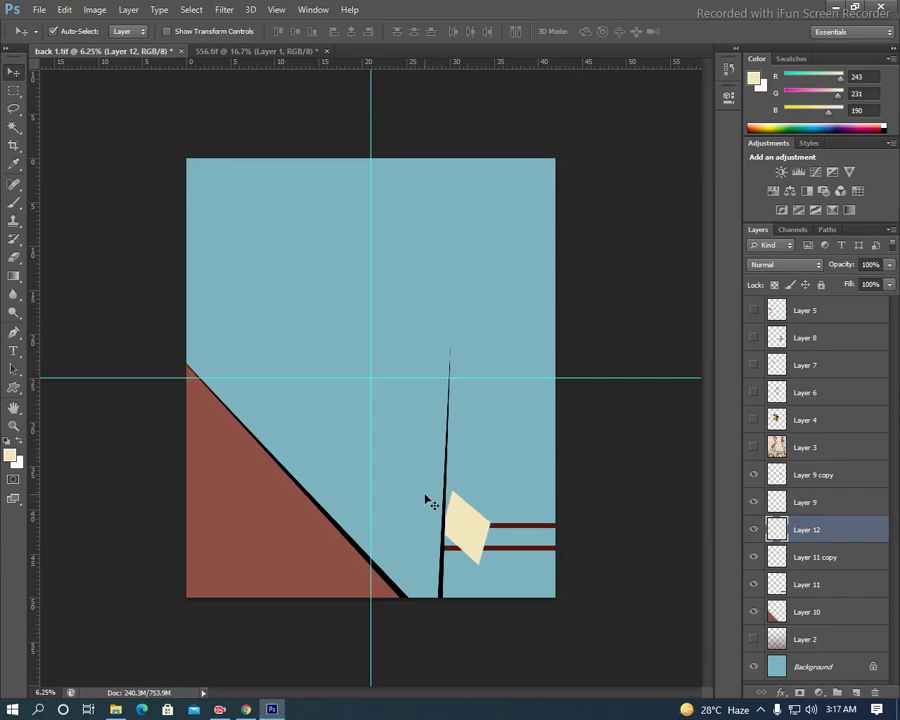
- Tilt the diamond to about -11.4° against the black line's base
key("ctrl+t")
left_click_drag(518, 450, 505, 428)
key("Return")
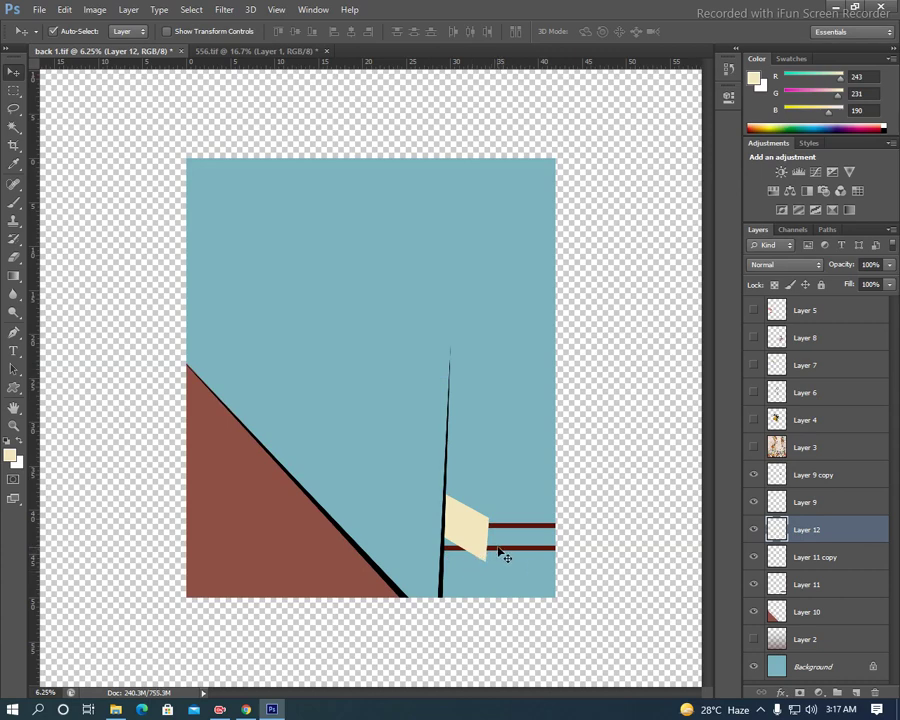
left_click(499, 551)
- Try a Lasso selection around the bars, deselect it, and save the document with Ctrl+S
key("l")
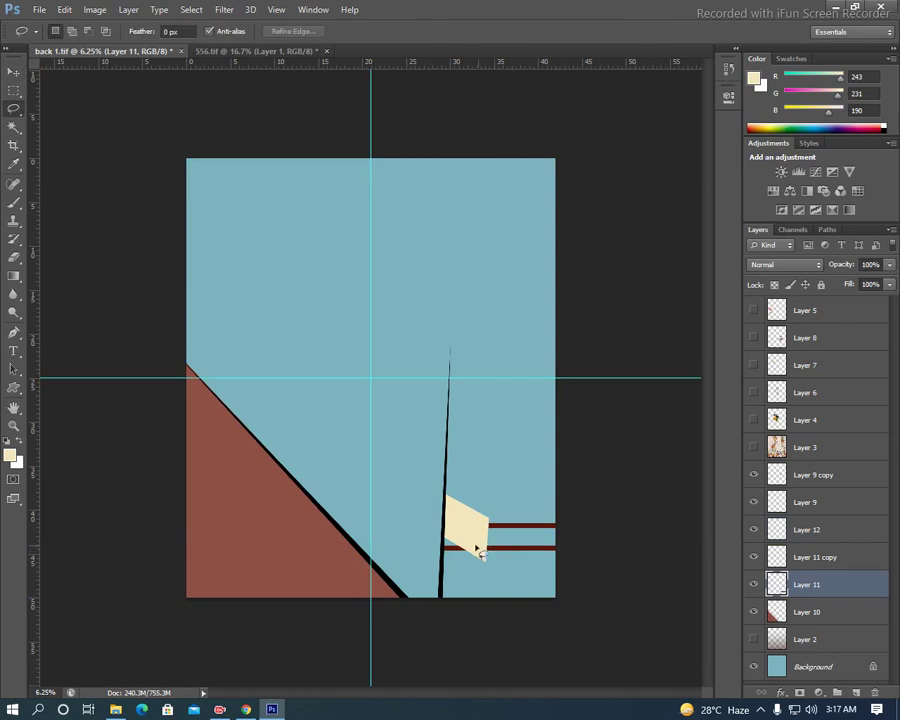
left_click_drag(462, 540, 425, 538)
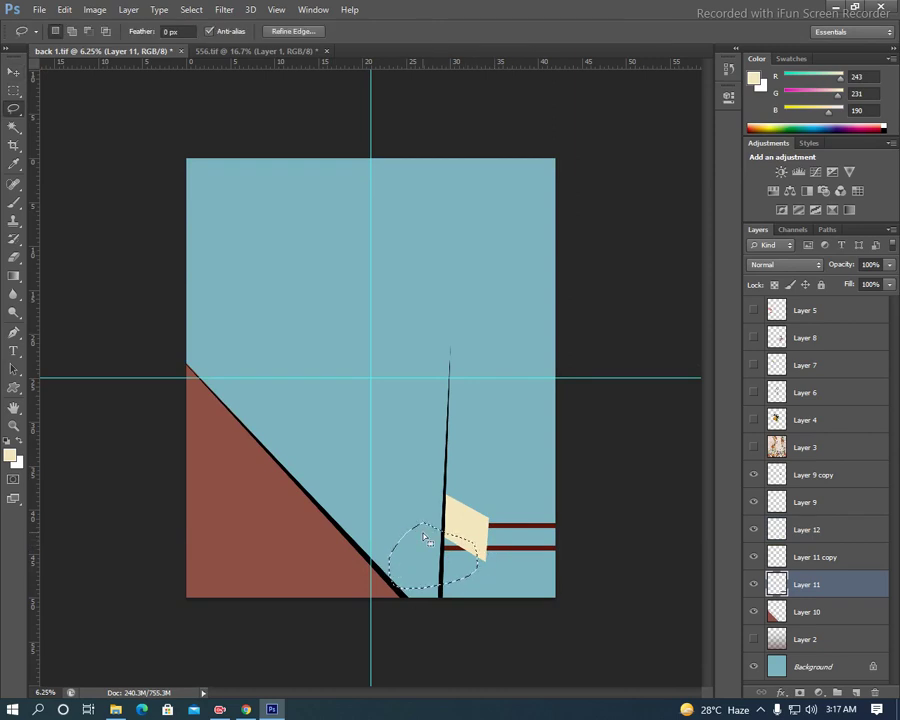
key("ctrl+d")
key("ctrl+s")
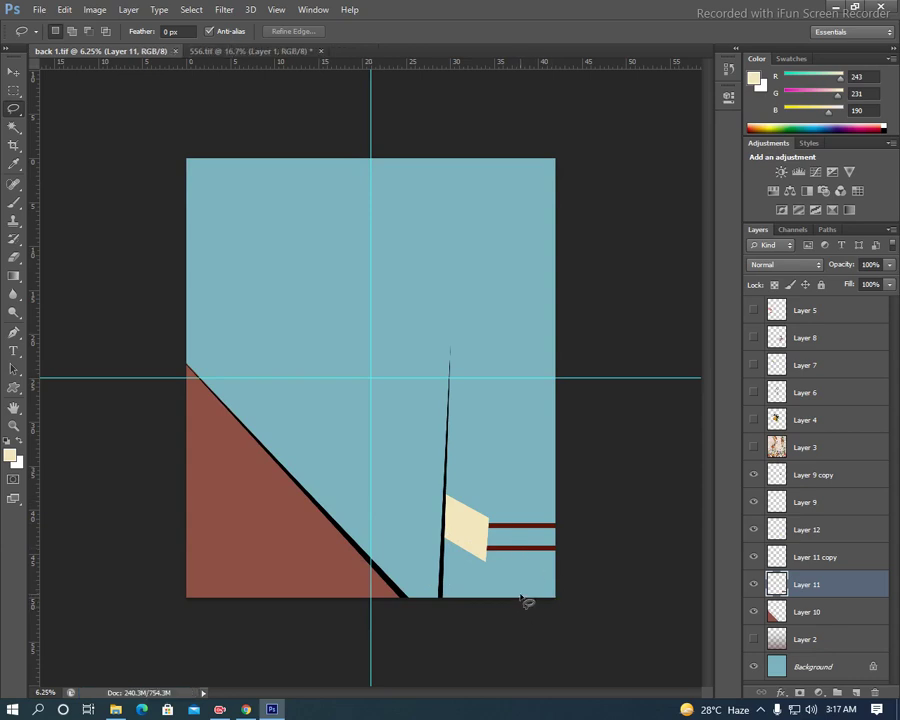
mouse_move(572, 552)
left_mouse_down()
mouse_move(450, 534)
mouse_move(507, 619)
mouse_move(570, 600)
left_mouse_up()
- Outline the bottom-right area and fill it with dark red on a new layer
left_click(792, 640)
left_click(754, 639)
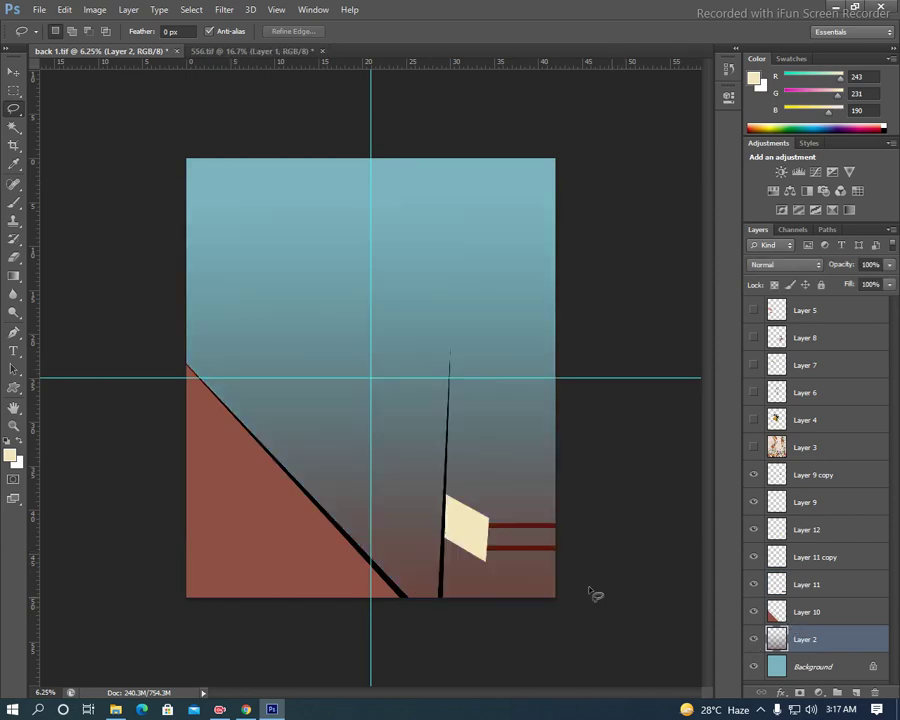
left_click_drag(485, 548, 449, 548)
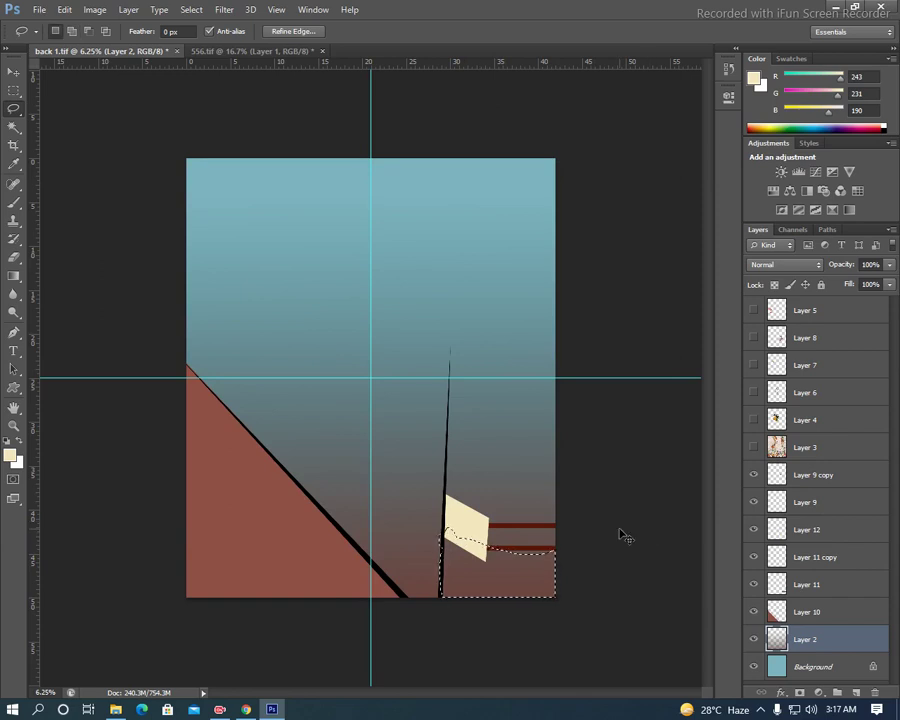
key("ctrl+shift+alt+n")
key("ctrl+BackSpace")
key("ctrl+d")
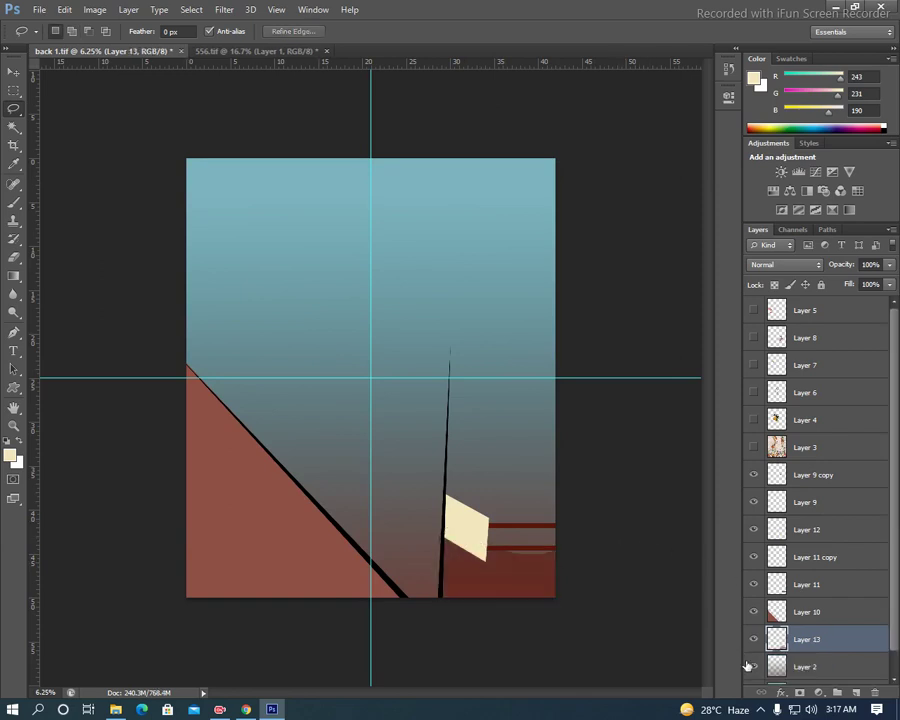
scroll(760, 640, "down", 1)
- Stretch the brown shape taller, then delete Layer 13 and the shape entirely
left_click(755, 645)
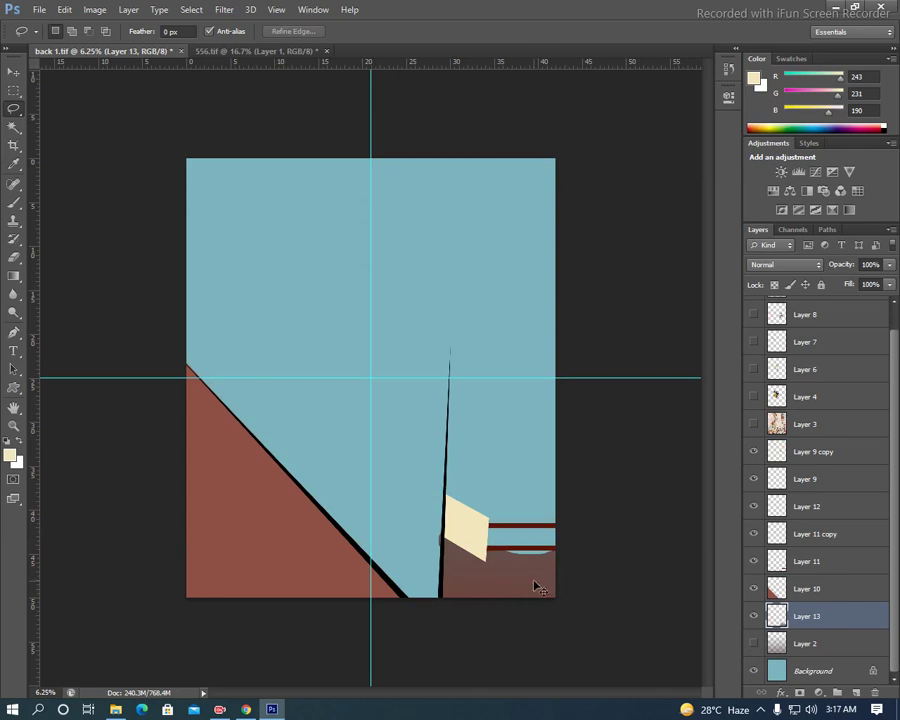
key("ctrl+t")
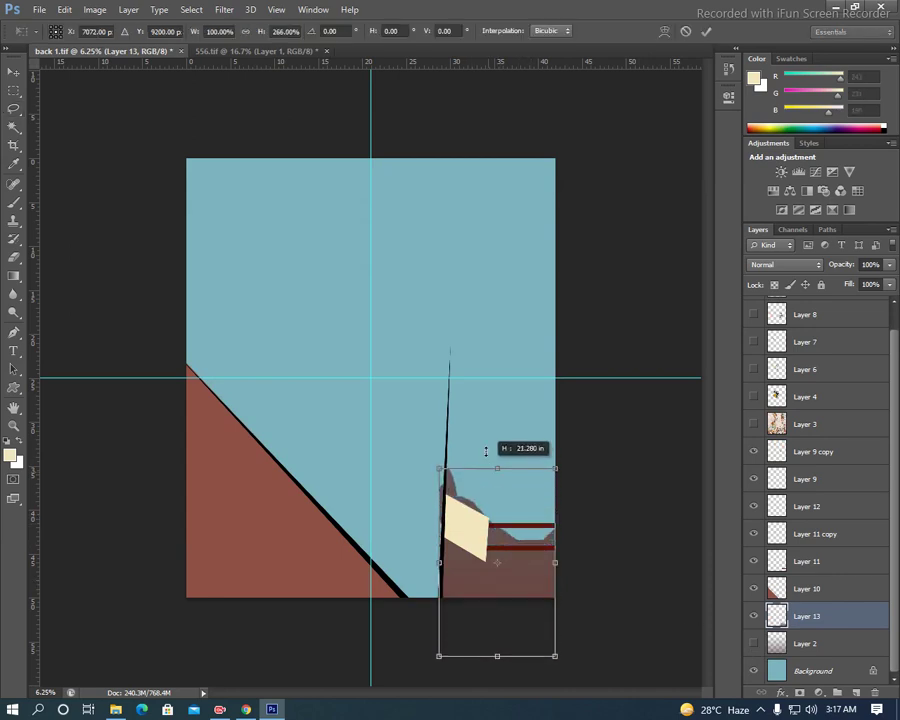
left_click_drag(493, 492, 497, 428)
left_click_drag(512, 533, 510, 447)
key("Return")
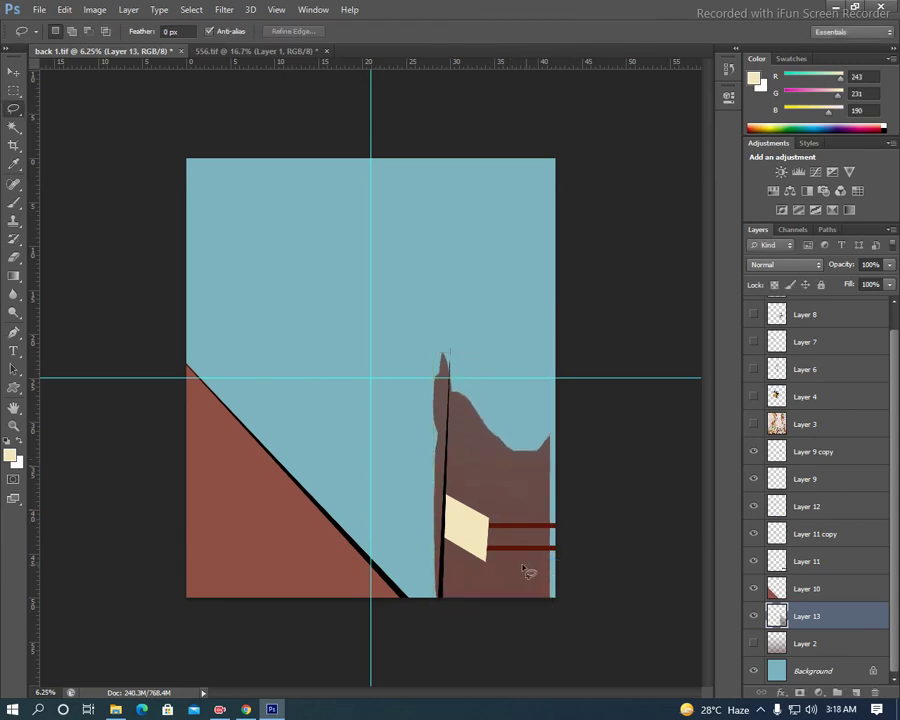
key("Delete")
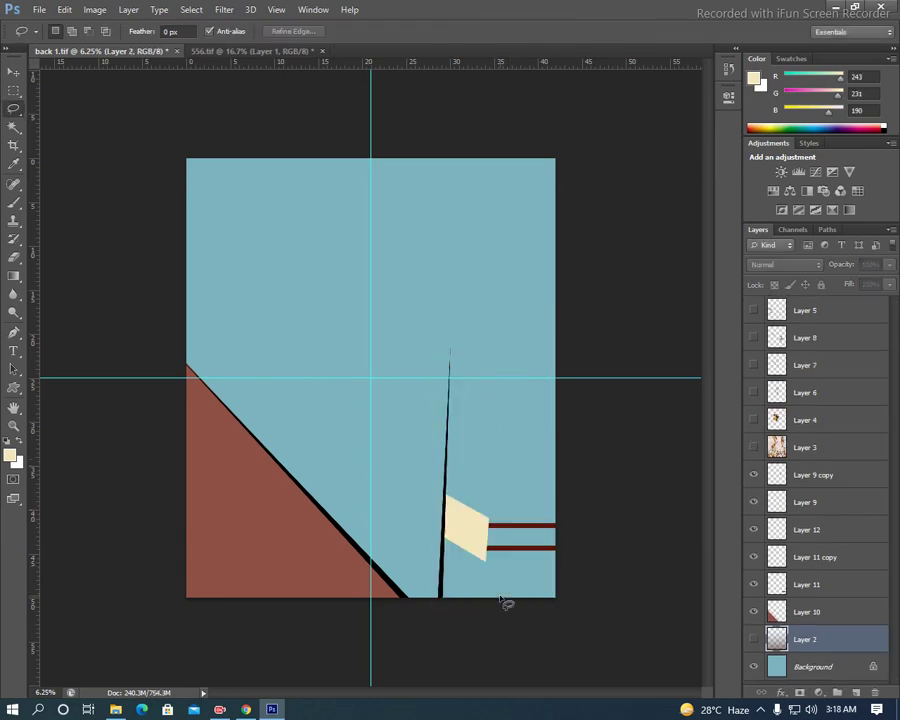
- Copy a lassoed upper-right area of the Layer 2 gradient onto a new layer
left_click(753, 639)
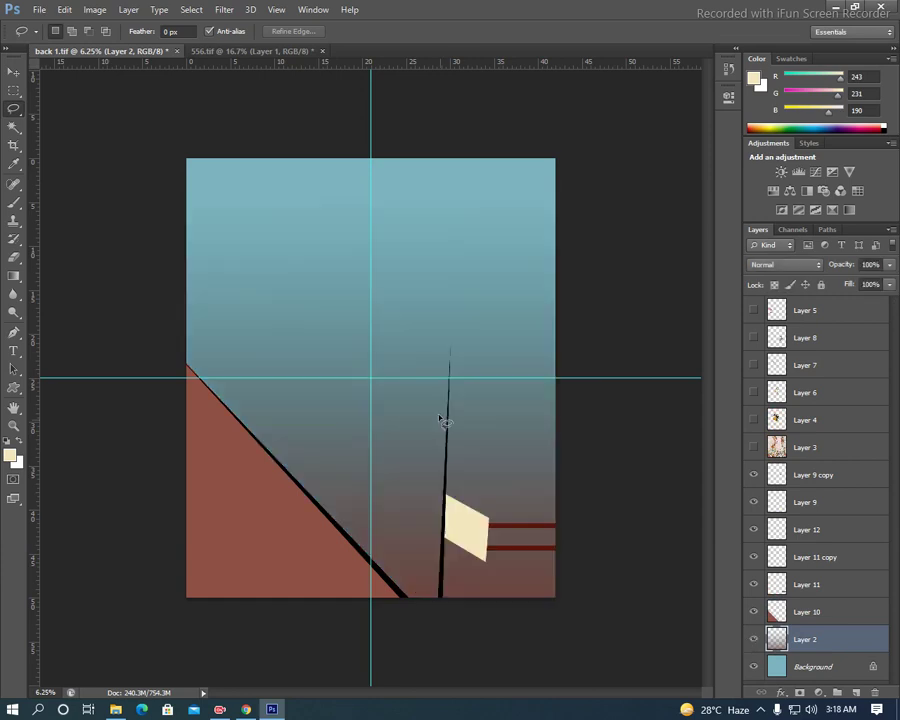
mouse_move(338, 311)
left_mouse_down()
mouse_move(425, 478)
mouse_move(322, 321)
left_mouse_up()
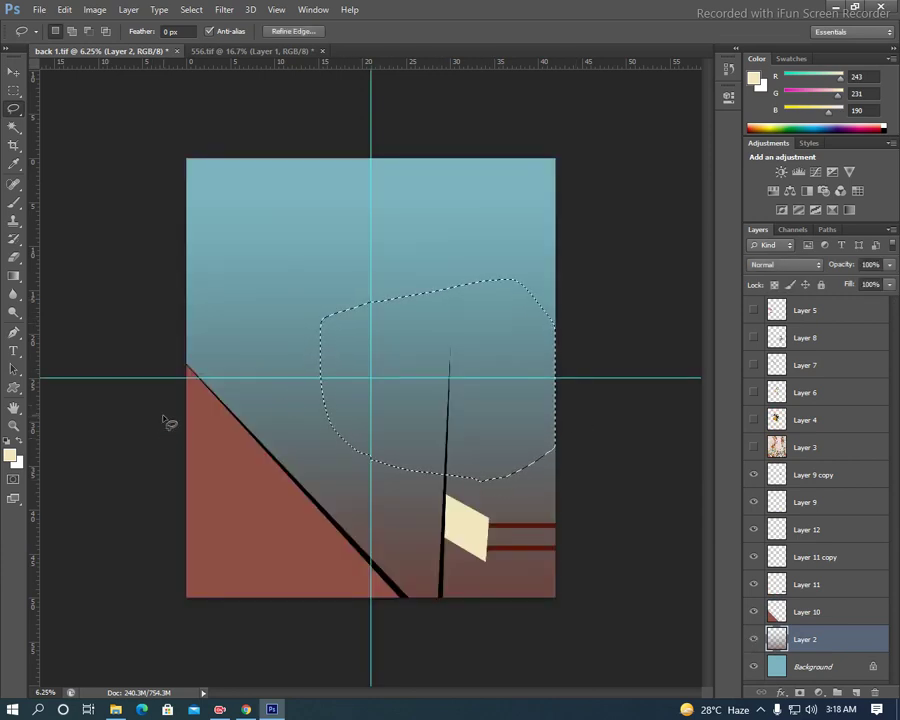
key("ctrl+j")
key("v")
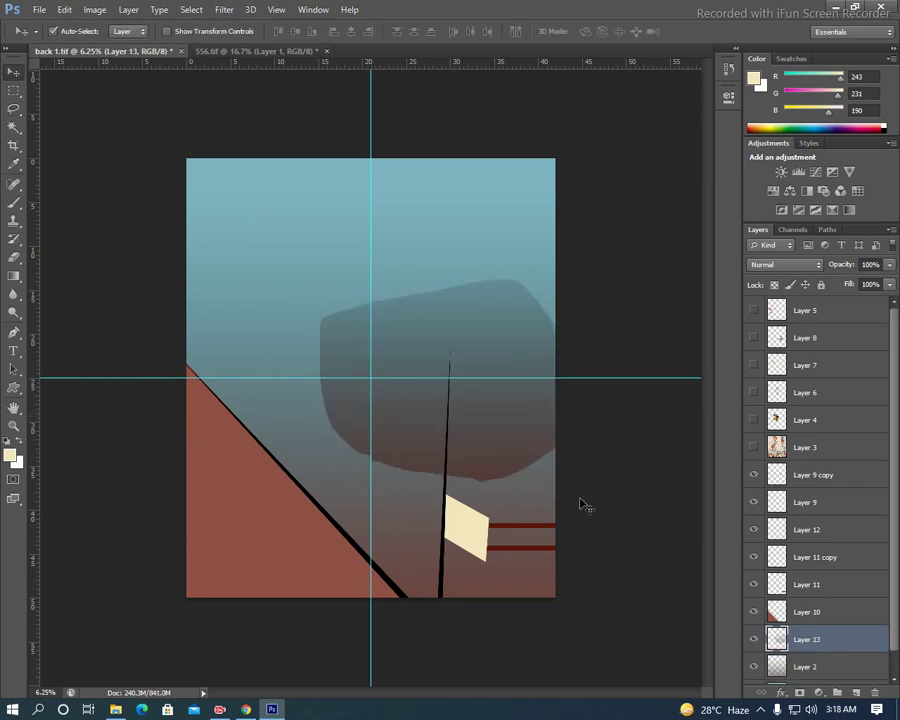
- Hide the gradient overlay and move the grey-blue shape into the lower-right area
scroll(760, 640, "down", 1)
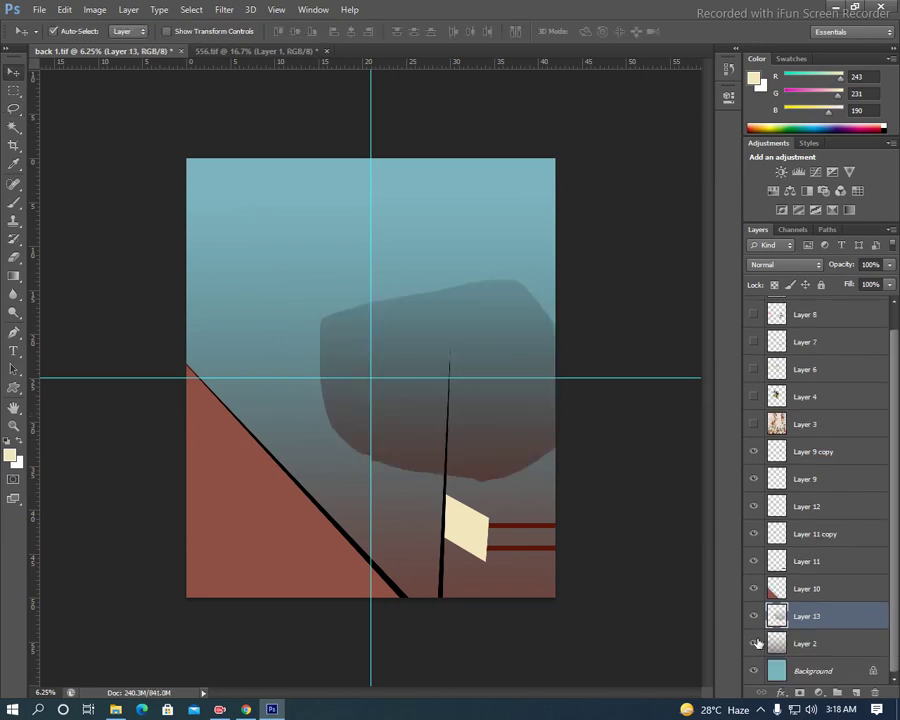
left_click(754, 643)
mouse_move(484, 450)
left_mouse_down()
mouse_move(592, 627)
mouse_move(566, 596)
mouse_move(563, 565)
mouse_move(533, 594)
left_mouse_up()
mouse_move(536, 591)
left_mouse_down()
mouse_move(520, 548)
mouse_move(590, 549)
left_mouse_up()
key("l")
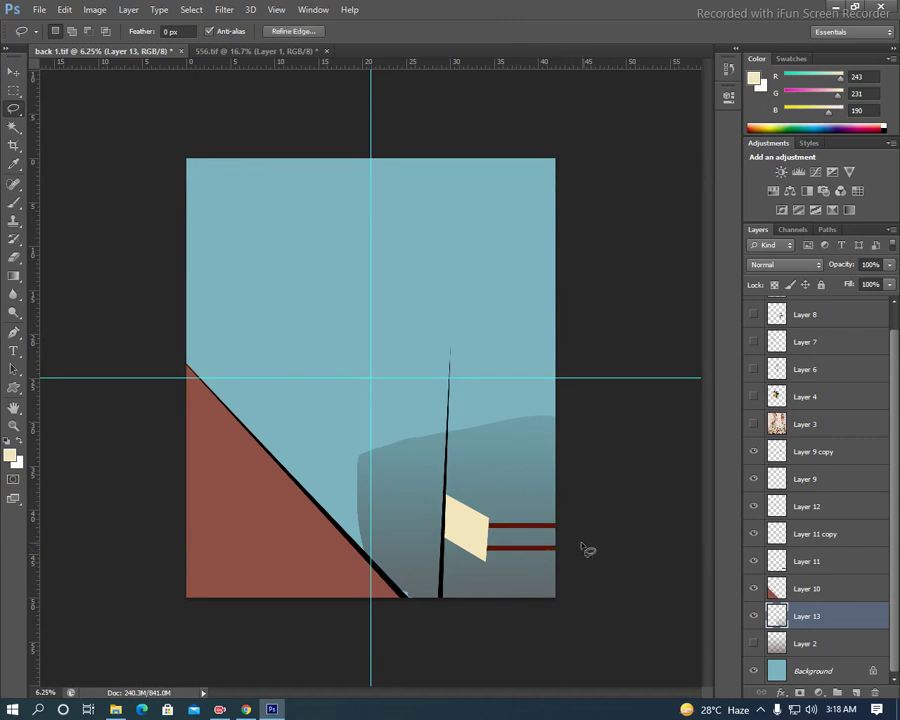
- Trace a pen path around the grey shape above the lower maroon bar to trim it
key("p")
left_click(568, 549)
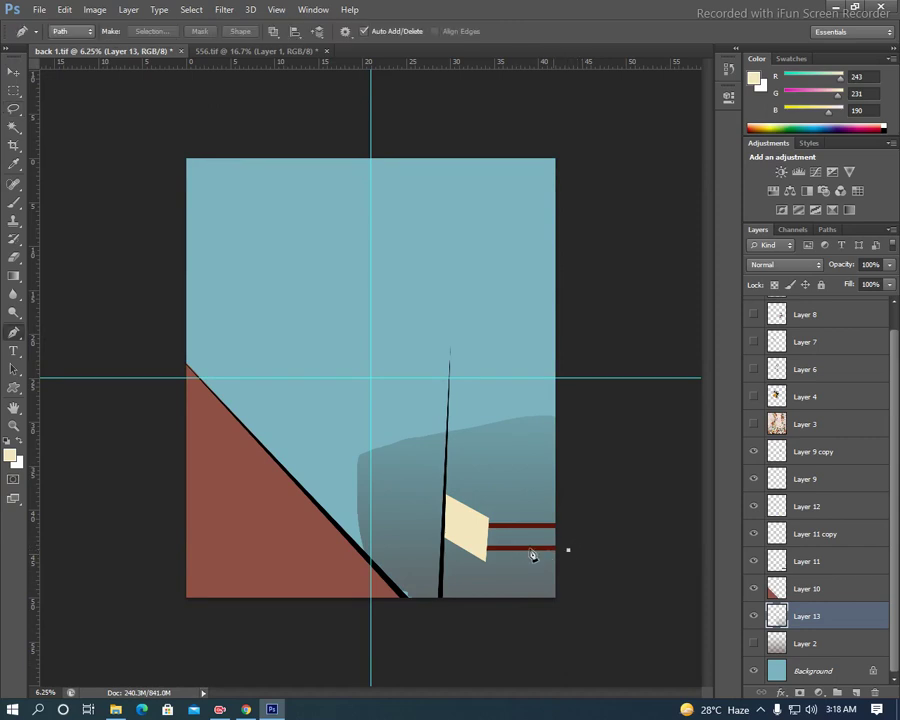
left_click(478, 548)
left_click(445, 529)
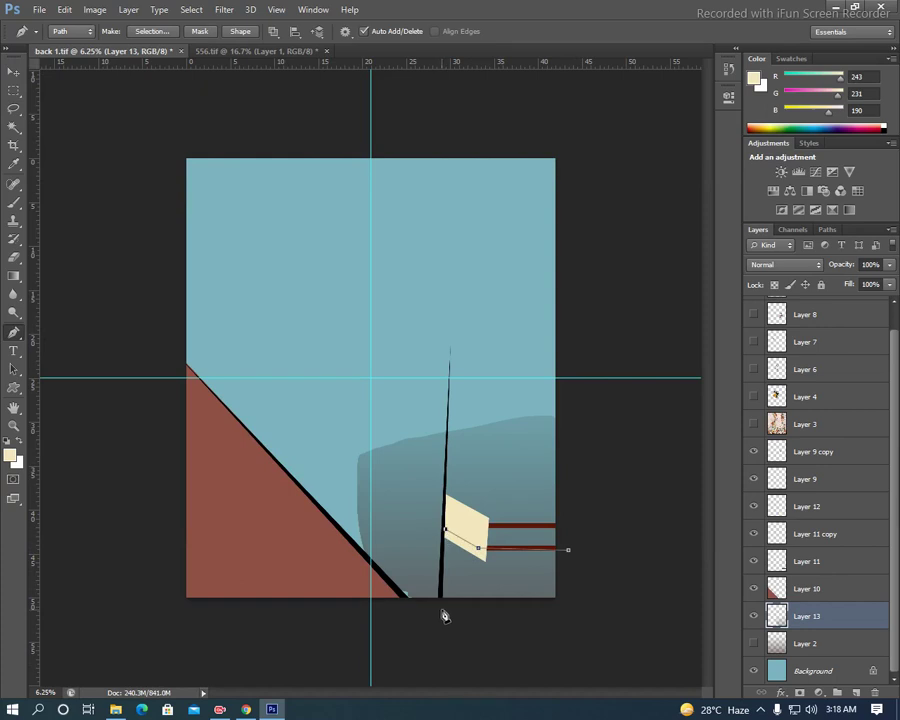
left_click(328, 616)
left_click_drag(366, 310, 396, 310)
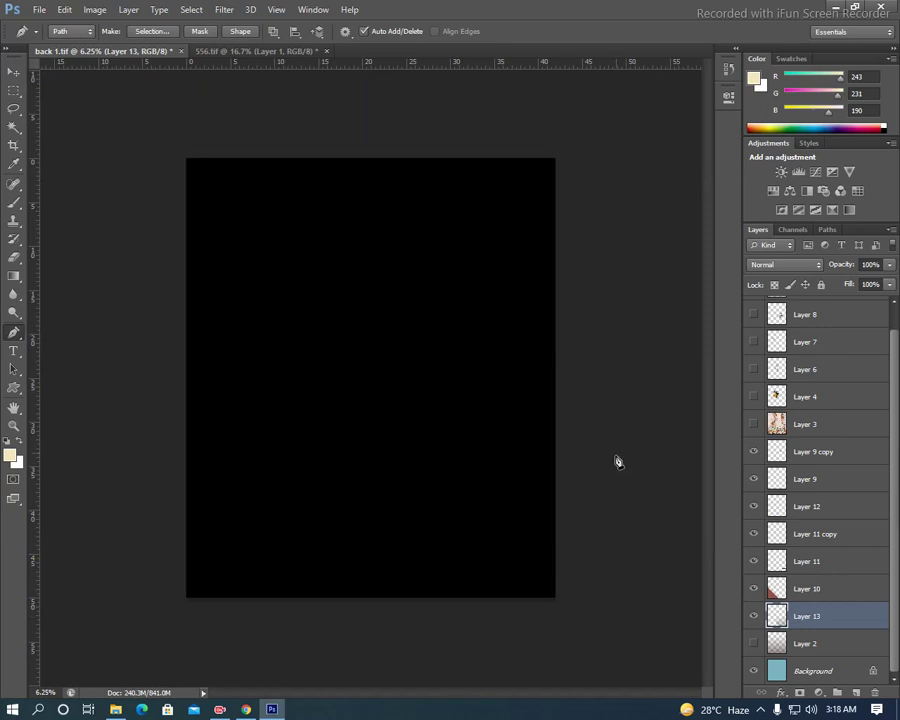
left_click(615, 457)
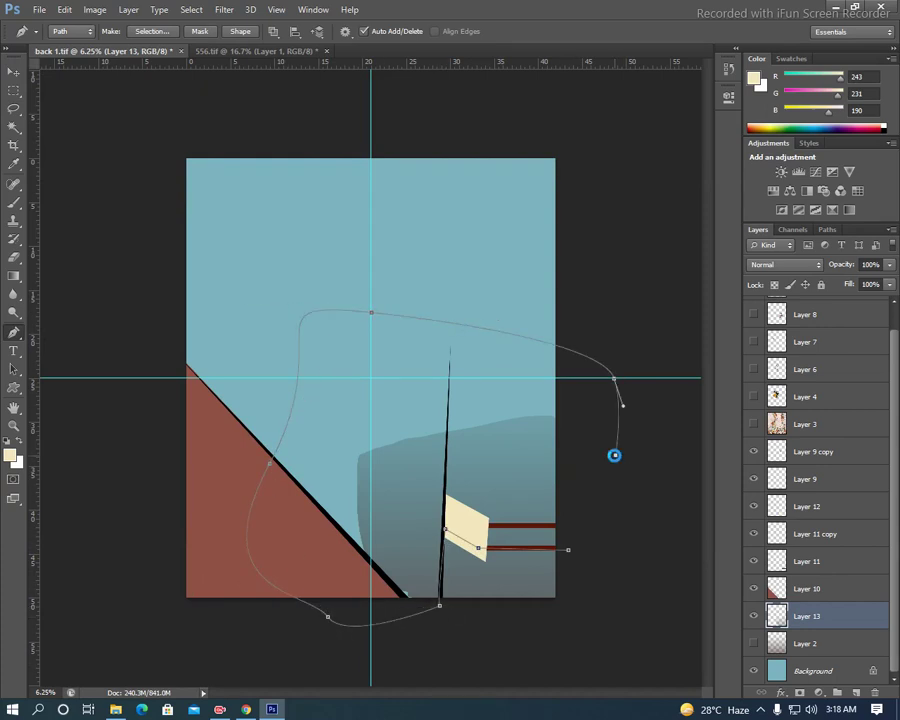
key("Delete")
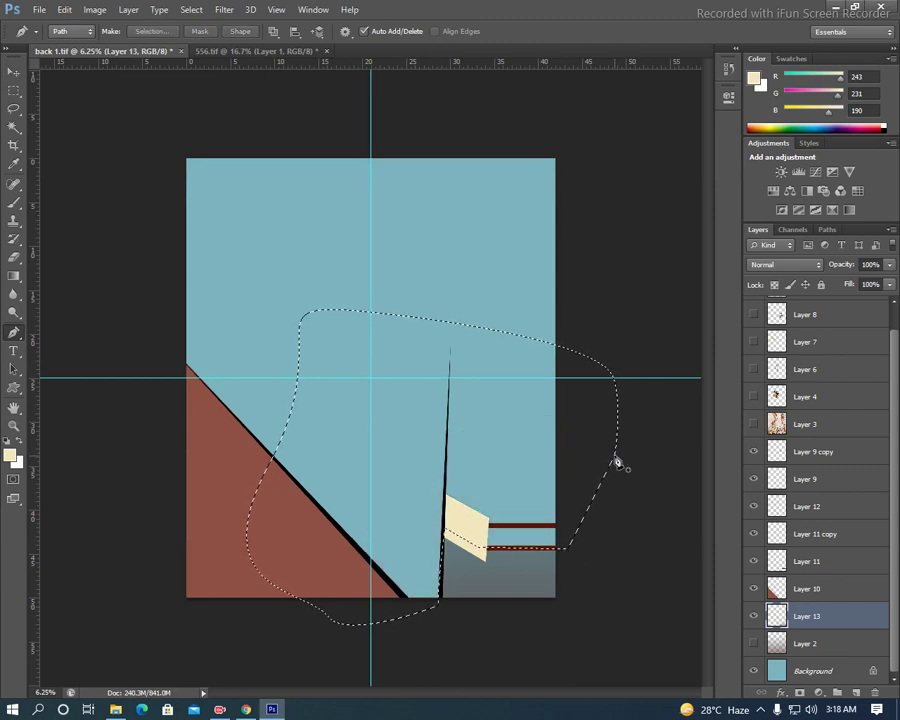
key("ctrl+d")
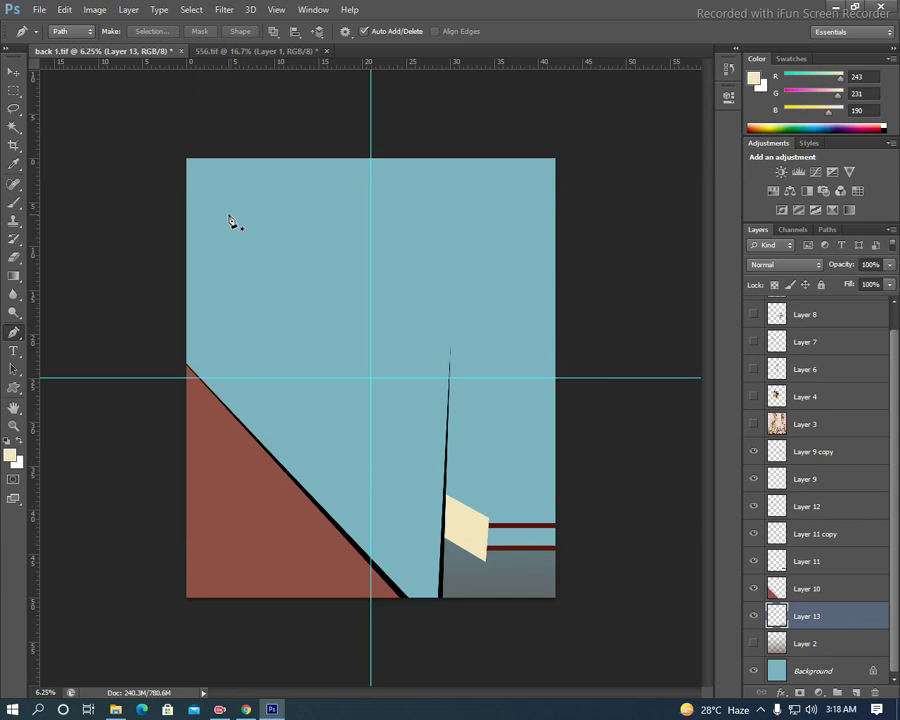
left_click(311, 157)
- Path the top-left triangle above the brown triangle, load it as a selection, and add Layer 14
left_click(187, 367)
left_click(136, 256)
left_click(104, 173)
left_click(130, 130)
left_click(313, 105)
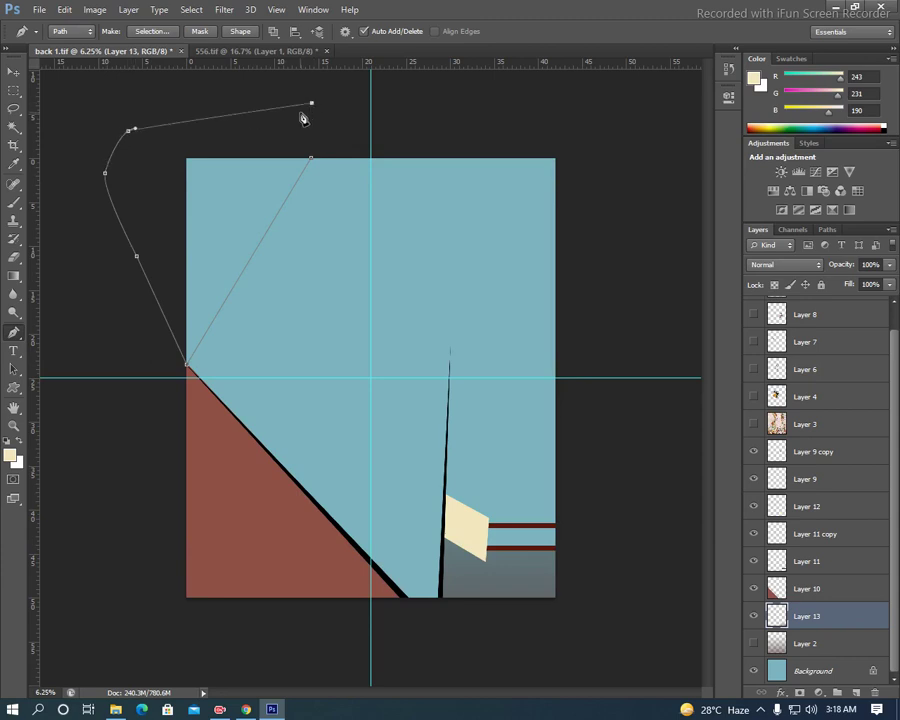
key("ctrl+Return")
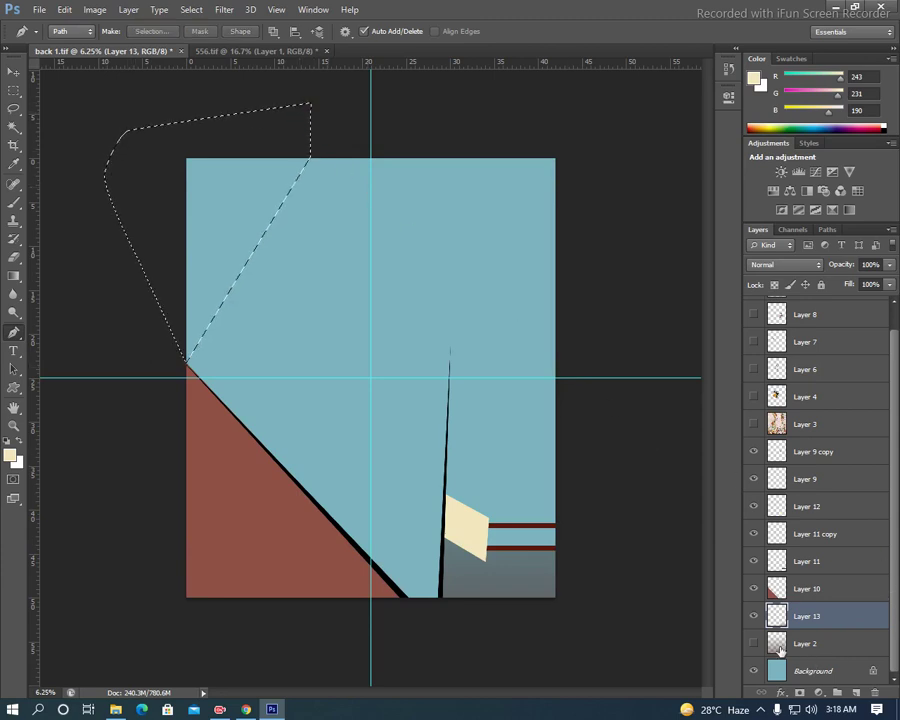
key("ctrl+shift+n")
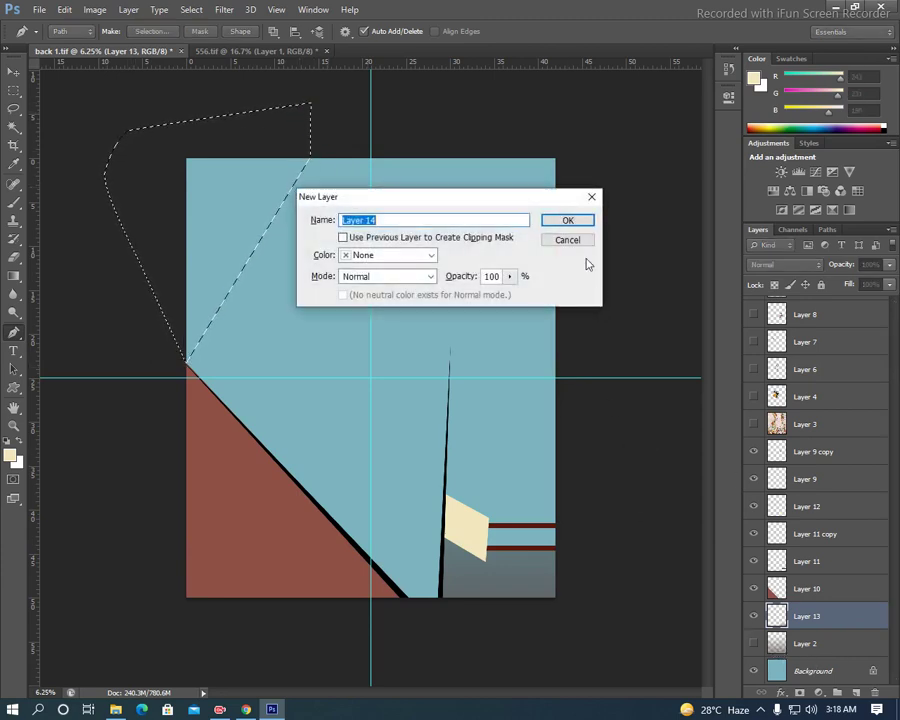
left_click(569, 221)
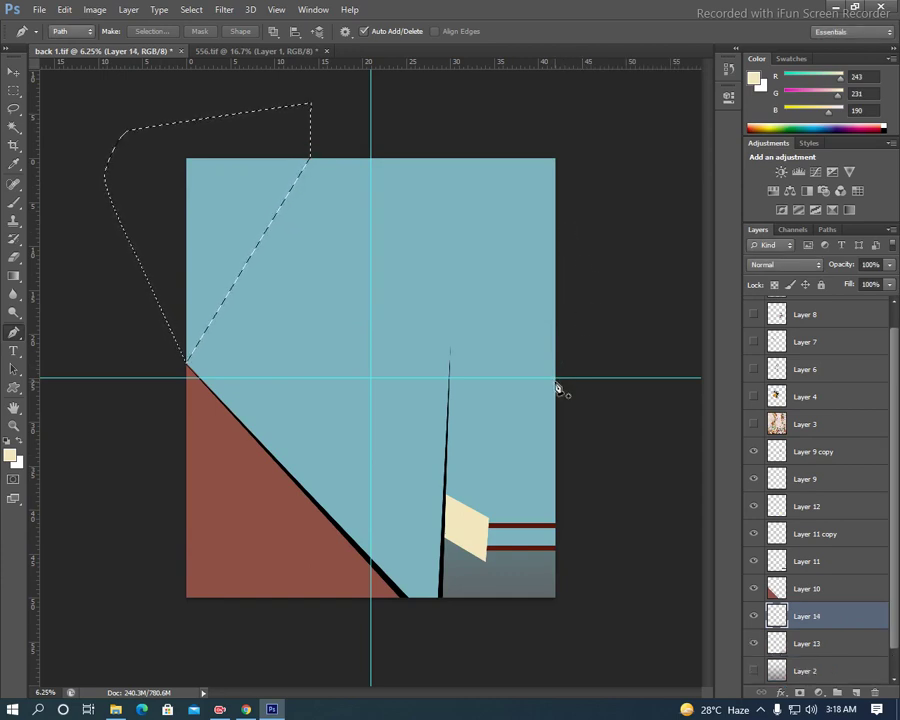
key("b")
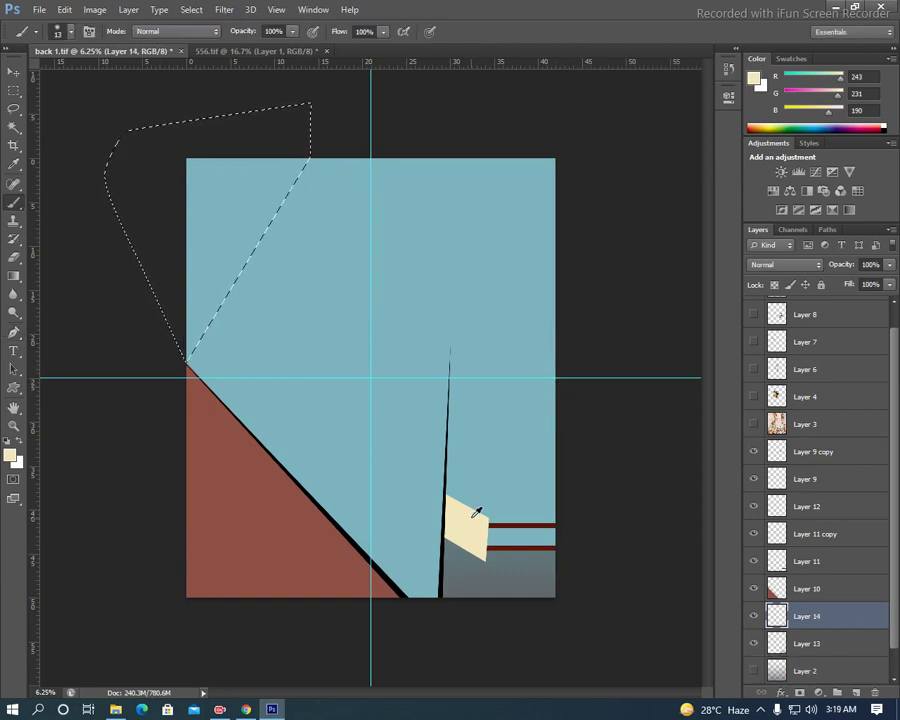
- Fill the top-left triangle on Layer 14 with a light cream colour
left_click(10, 457)
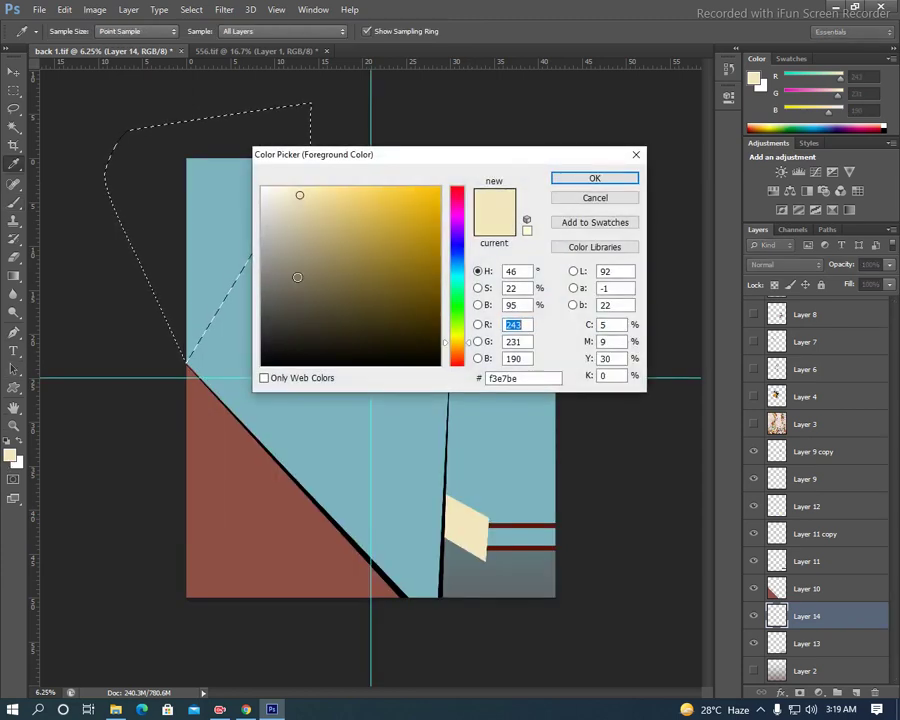
left_click(280, 223)
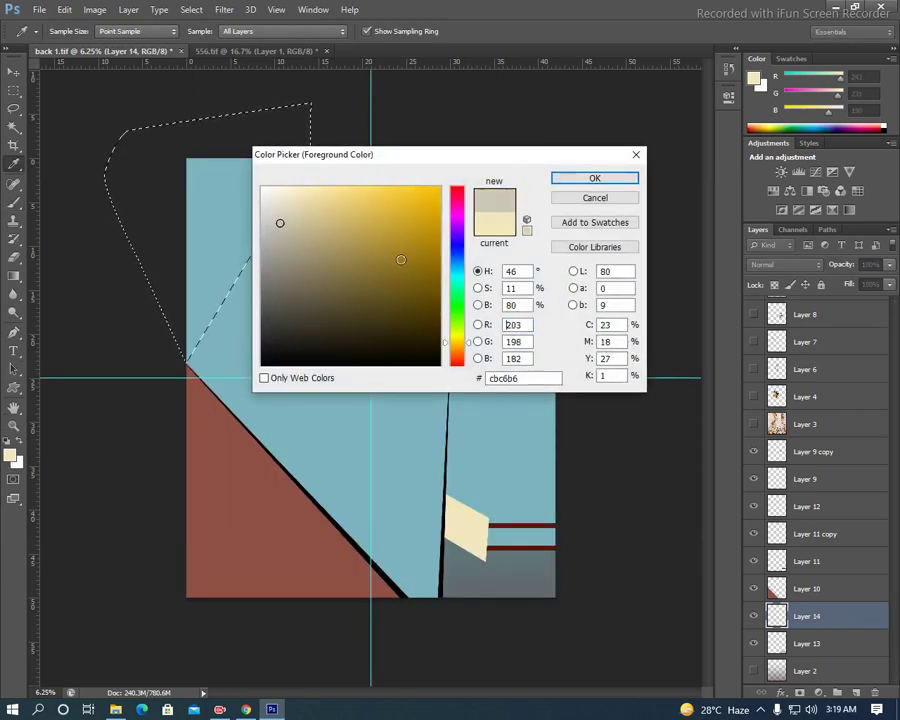
left_click(461, 346)
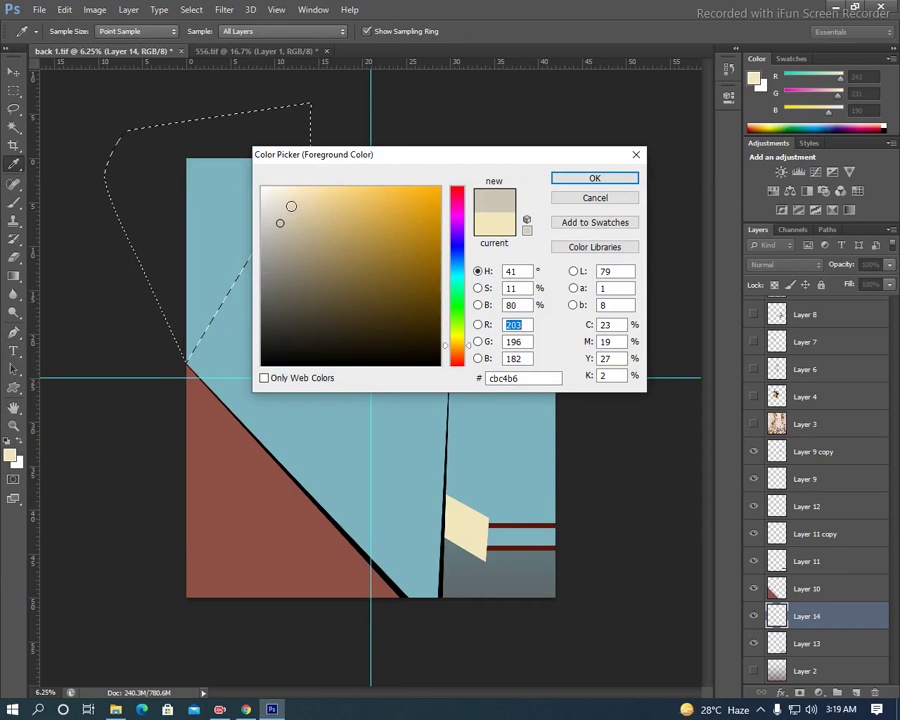
left_click(291, 206)
left_click(280, 205)
left_click(594, 178)
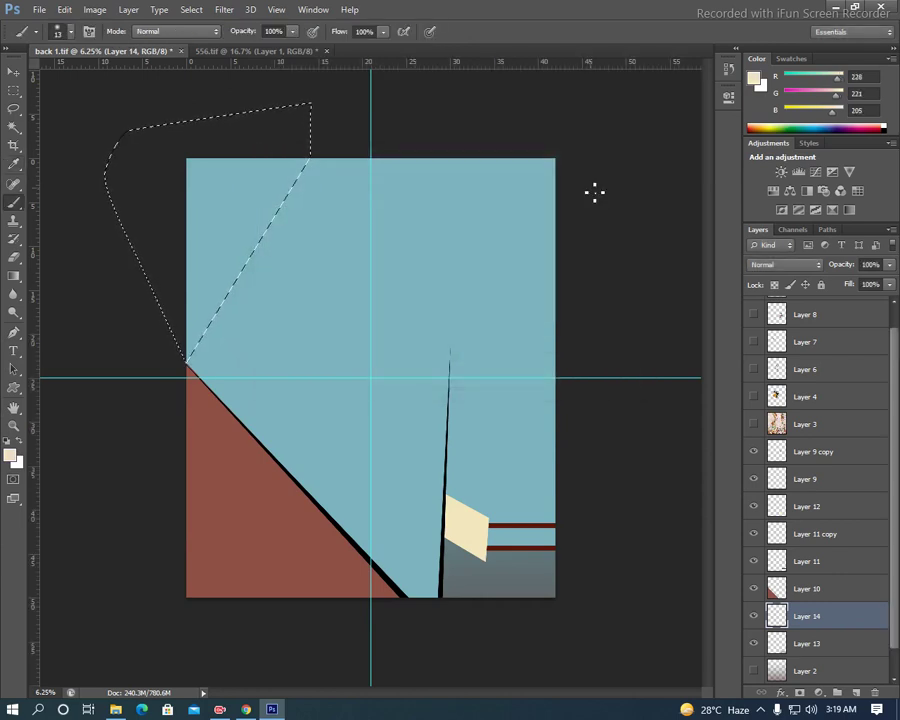
key("alt+BackSpace")
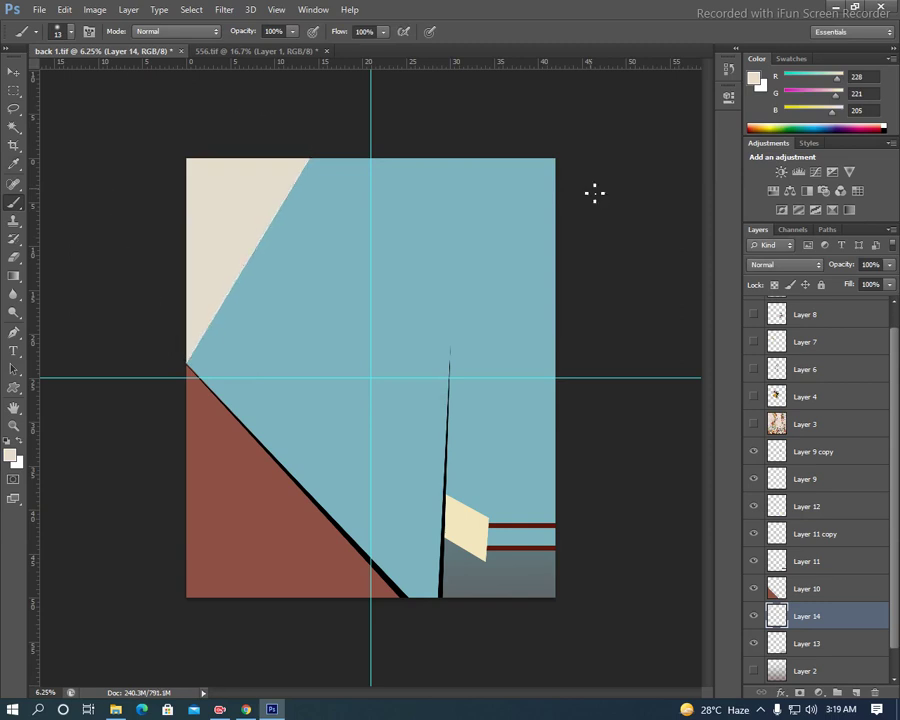
- Recolour the top-left triangle pale pinkish-grey #bfb1af
left_click(247, 522, "alt")
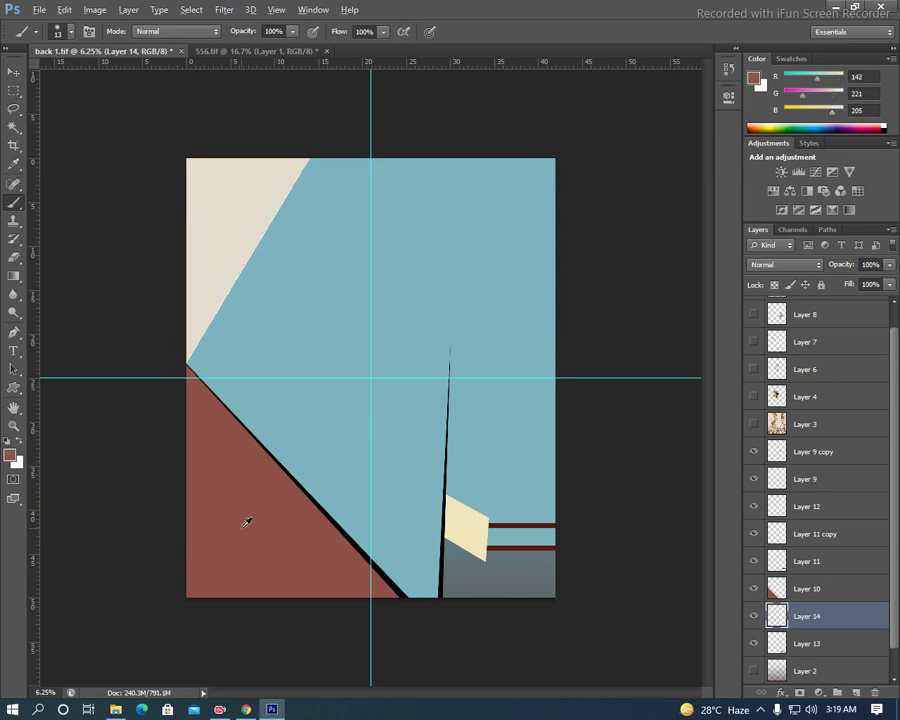
left_click(11, 457)
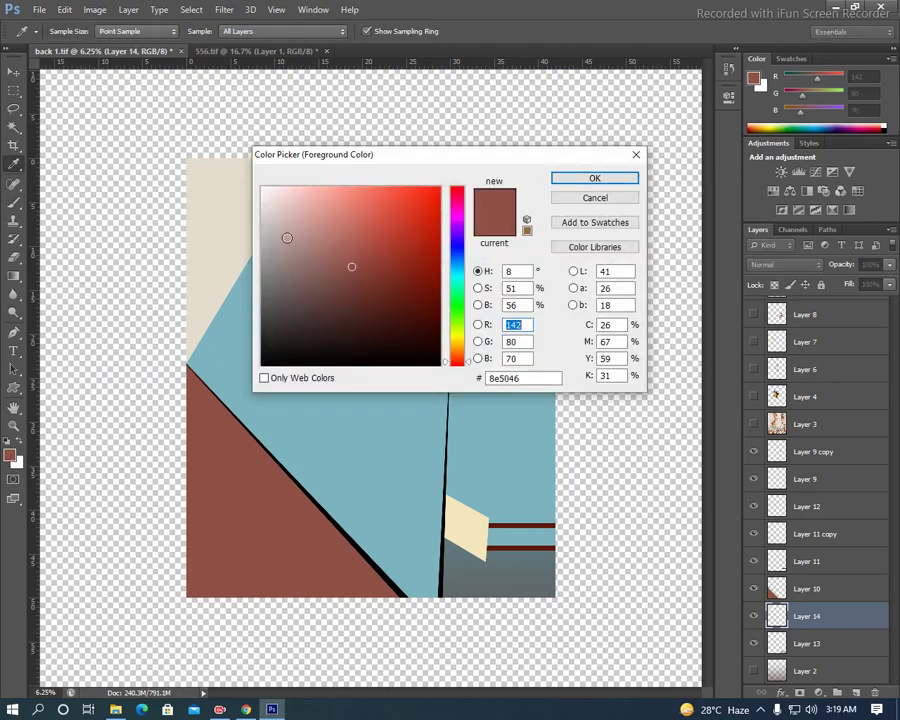
left_click(287, 237)
left_click(276, 231)
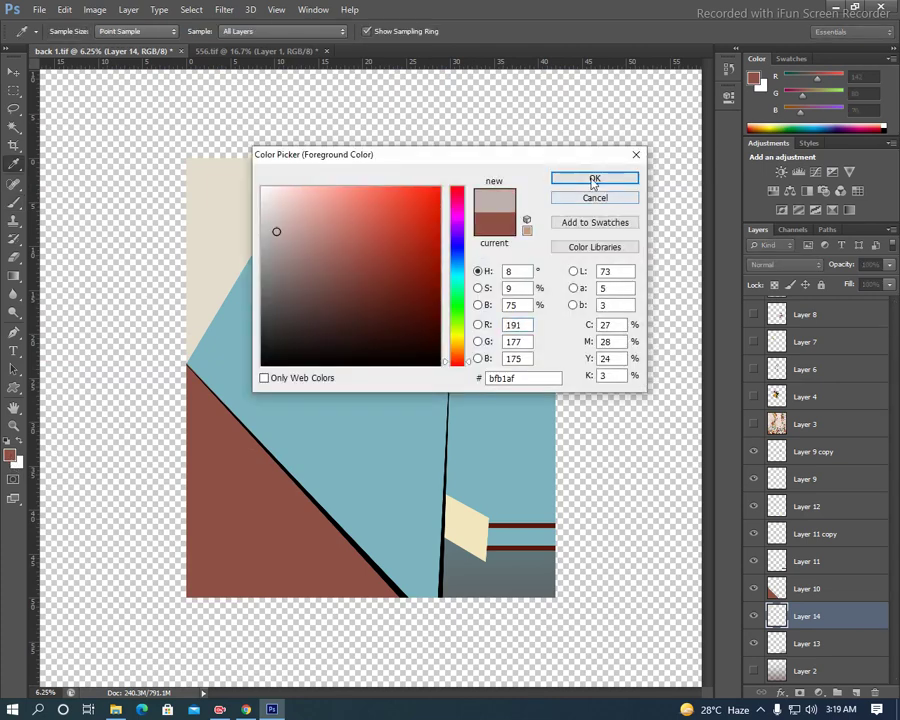
left_click(594, 178)
left_click(776, 616, "ctrl")
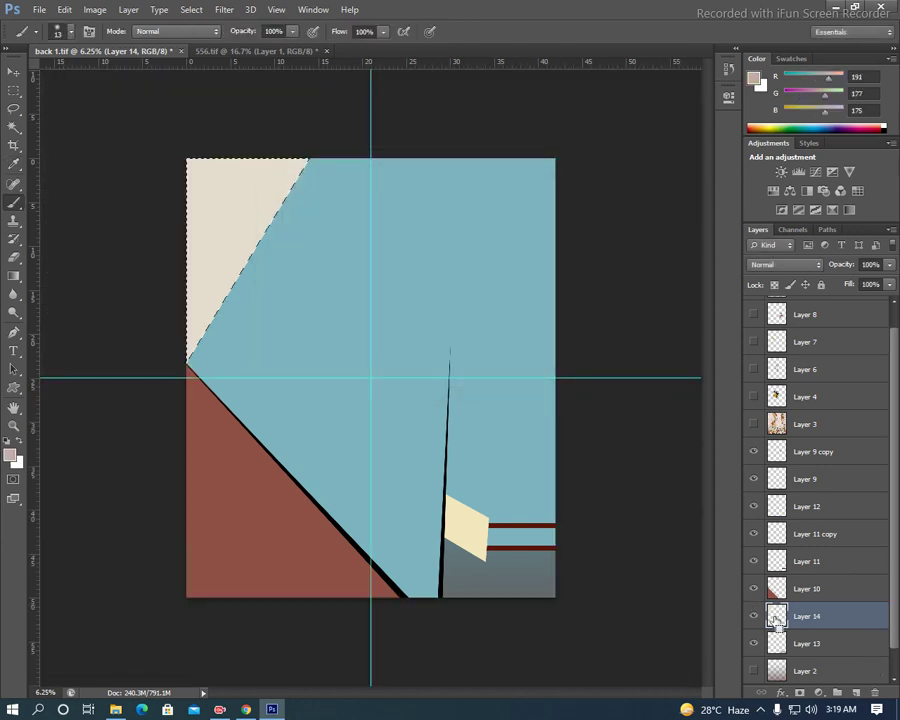
key("alt+BackSpace")
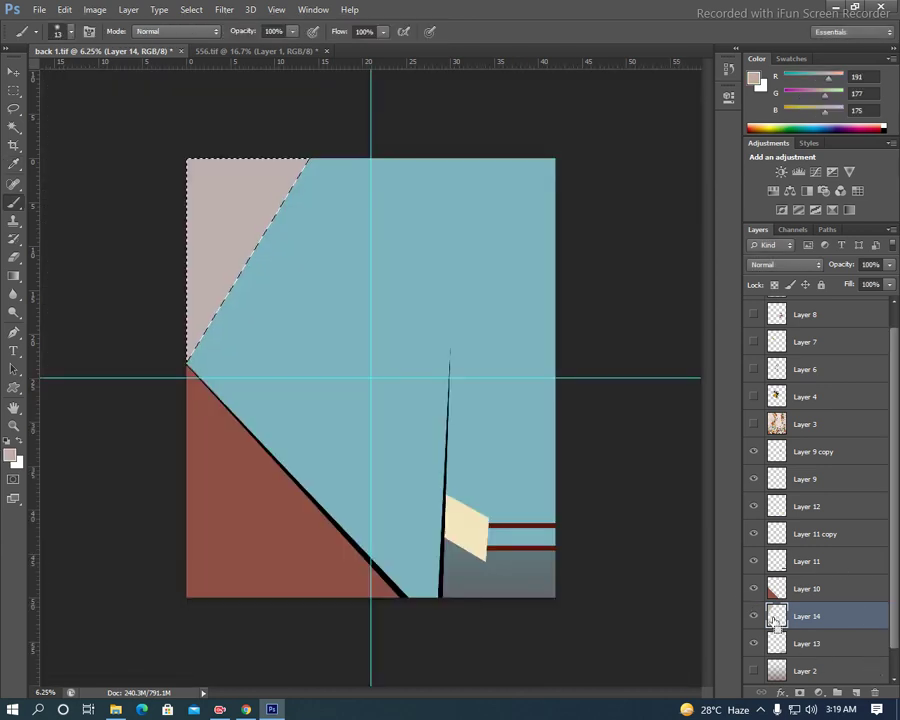
key("ctrl+h")
- Fill the Layer 12 diamond with the same pinkish-grey and show the Layer 4 bouquet
key("v")
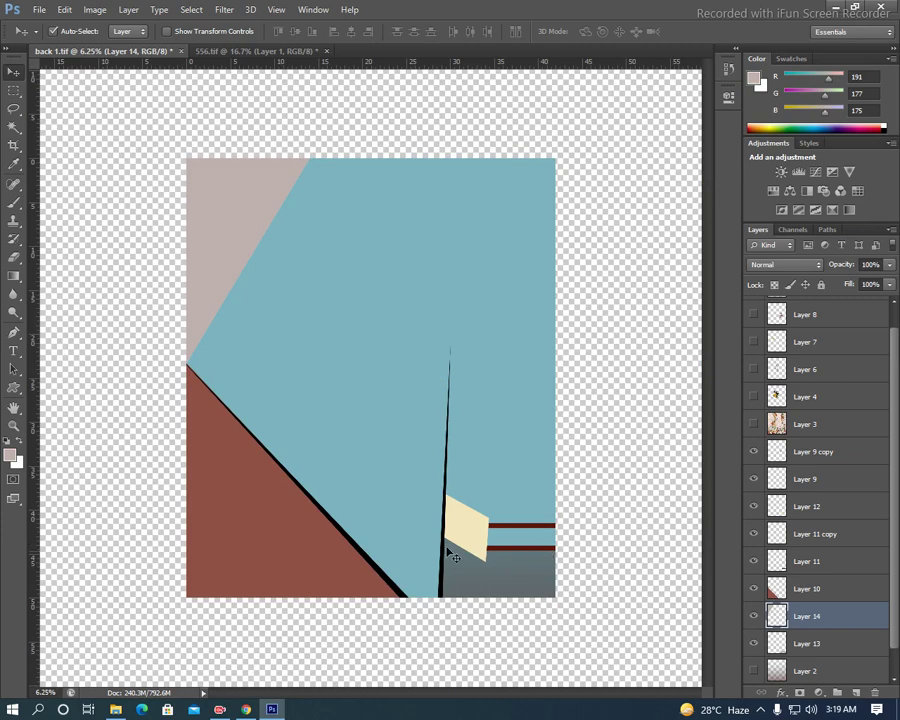
left_click(467, 560)
left_click(778, 510, "ctrl")
key("ctrl+h")
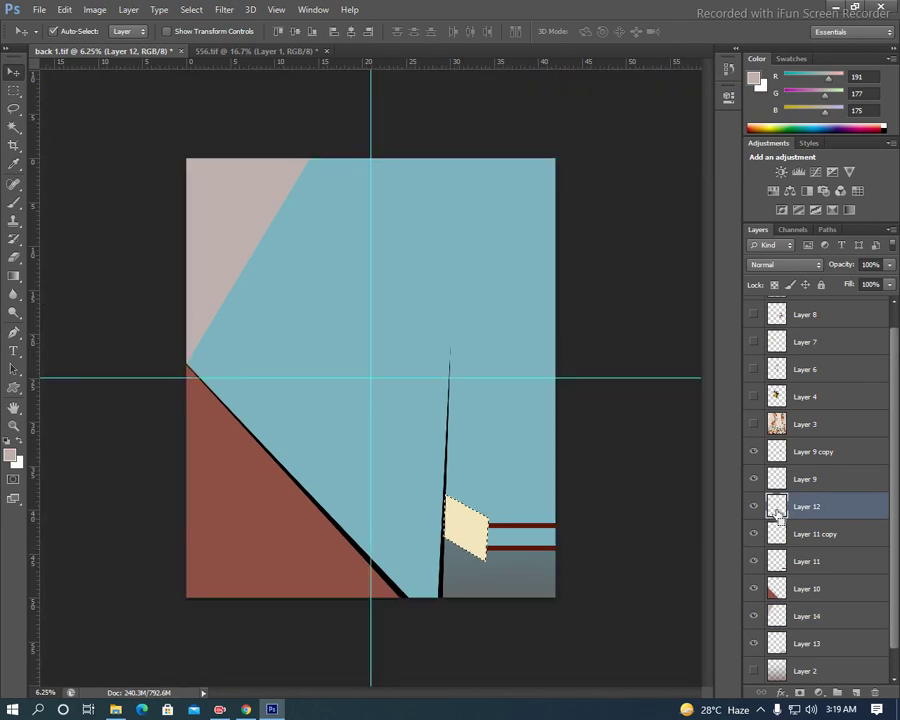
key("alt+BackSpace")
key("ctrl+d")
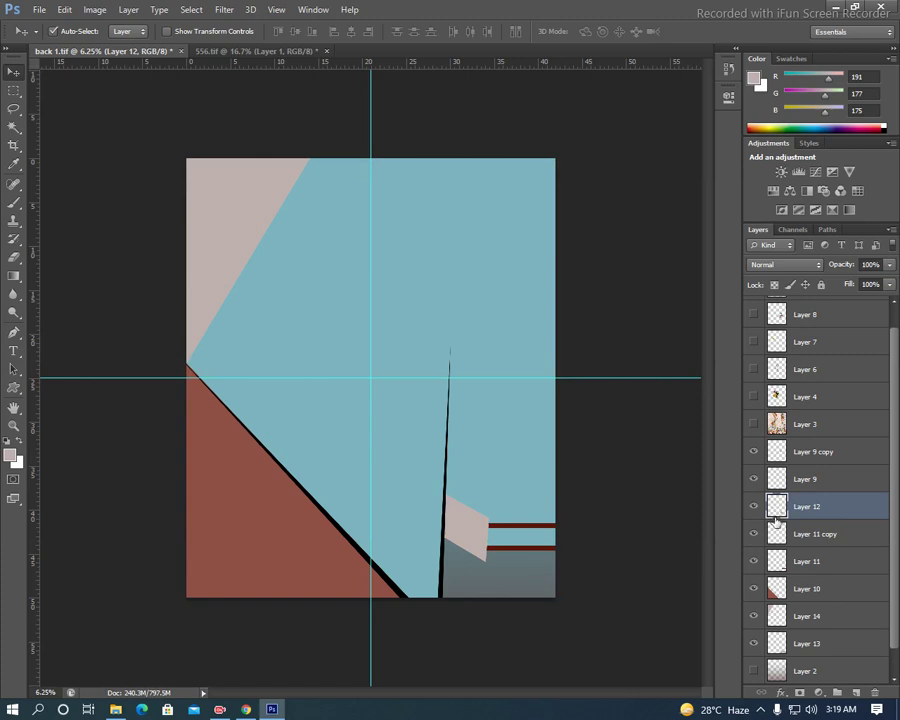
left_click(754, 397)
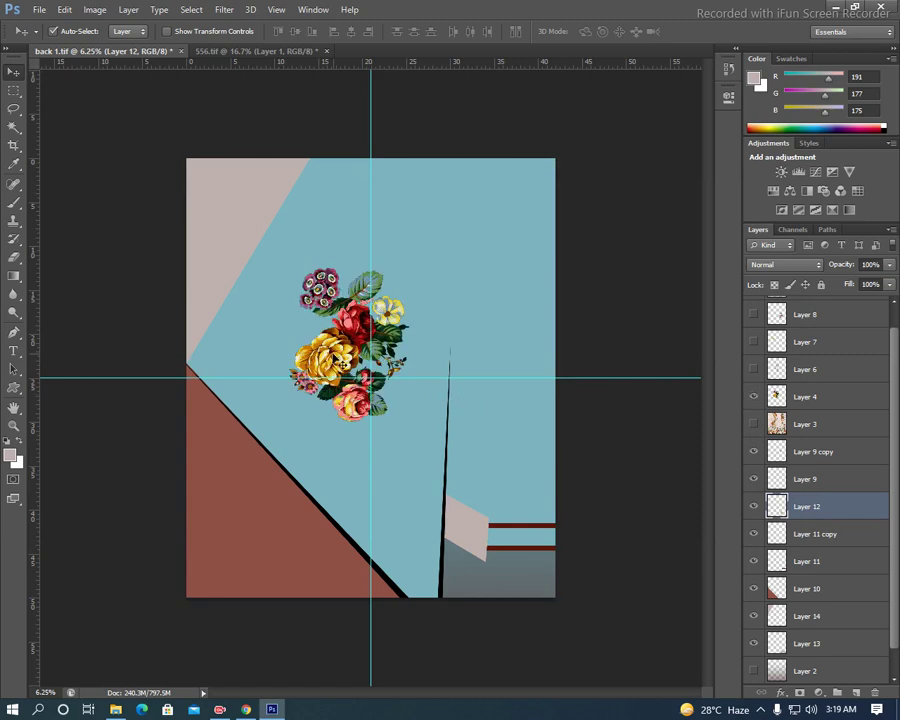
- Shrink the Layer 4 bouquet to about 85%, set it at the black line's base, nudge it right
left_click(340, 365)
key("ctrl+t")
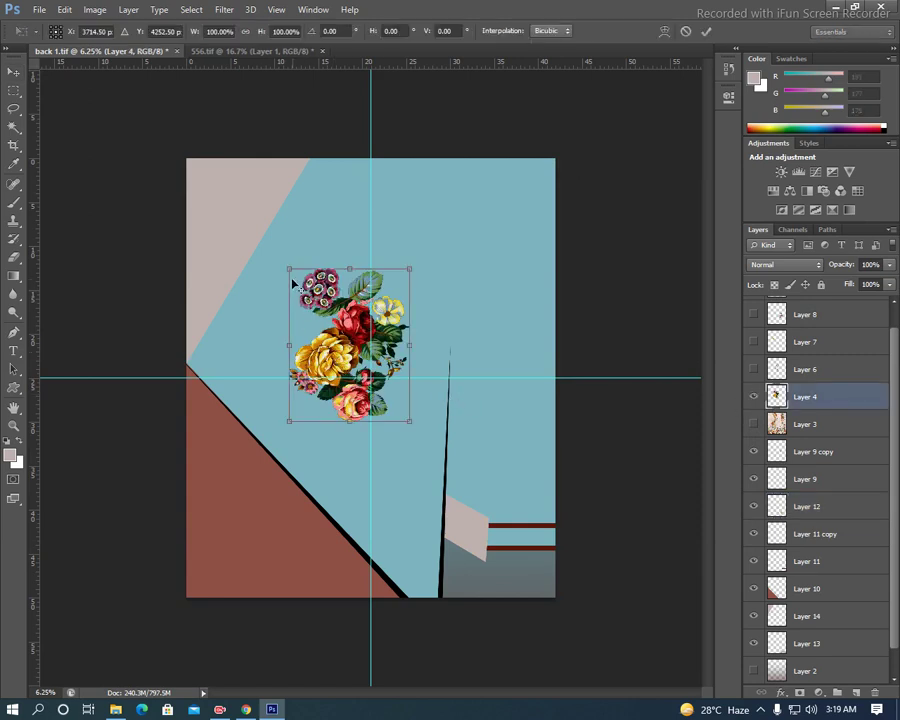
left_click_drag(292, 269, 301, 285)
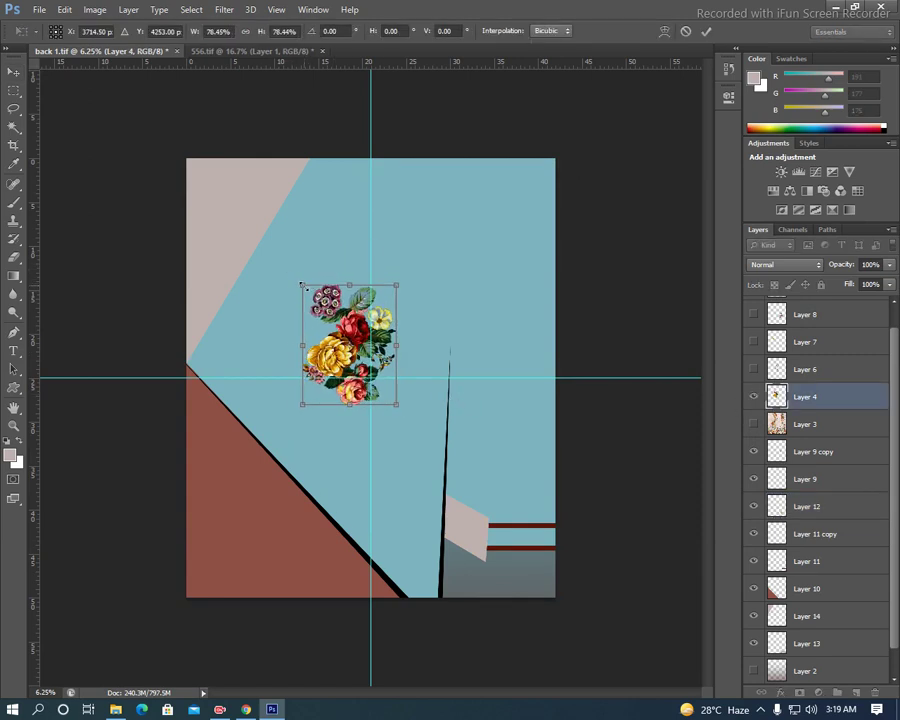
key("Return")
mouse_move(349, 320)
left_mouse_down()
mouse_move(397, 515)
mouse_move(372, 553)
mouse_move(405, 548)
left_mouse_up()
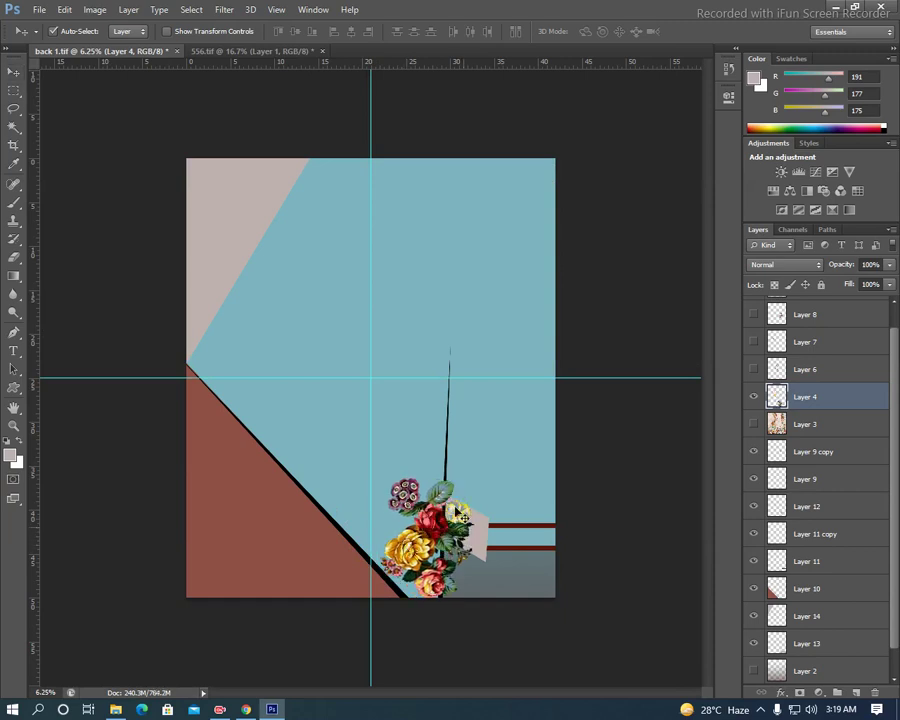
key("ctrl+t")
mouse_move(380, 480)
left_mouse_down()
mouse_move(420, 537)
mouse_move(430, 537)
left_mouse_up()
key("Return")
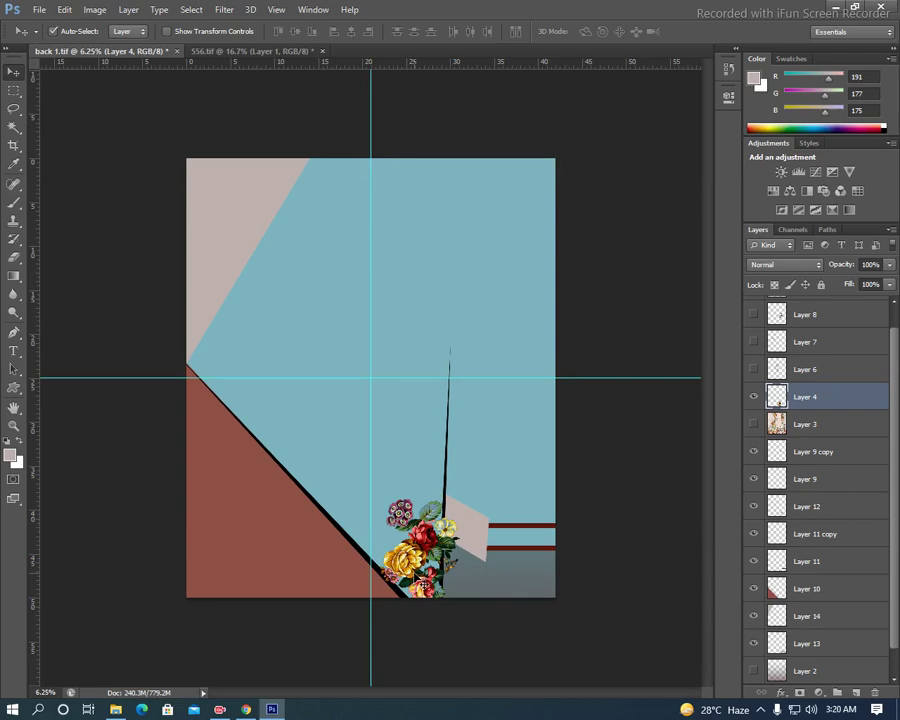
left_click_drag(420, 563, 433, 564)
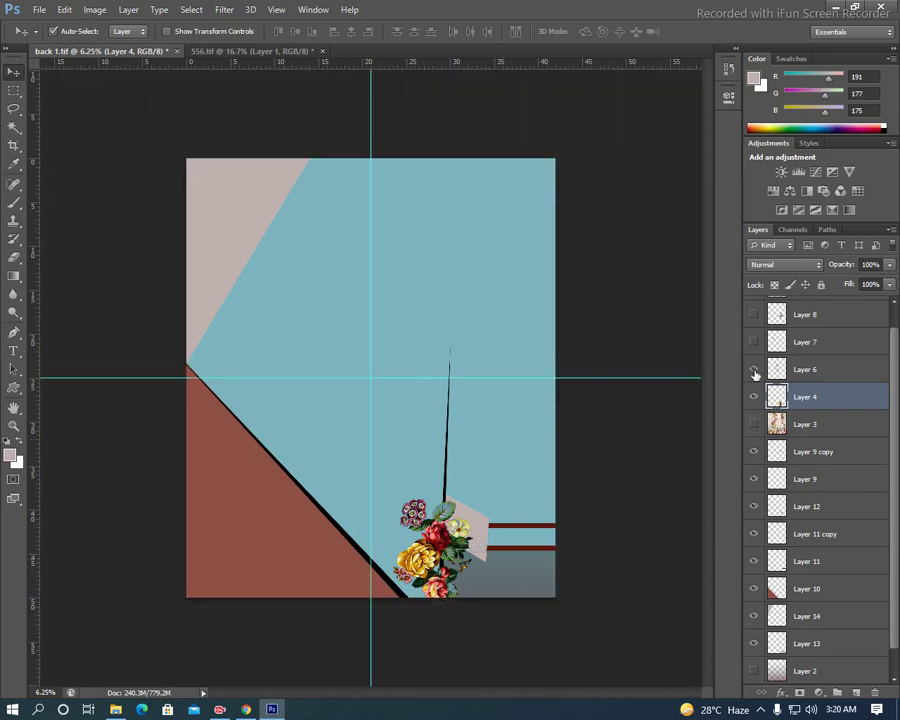
- Show the Layer 6 flower branch, scale it to about two-thirds, and place it above the bouquet
left_click(754, 369)
left_click(388, 375)
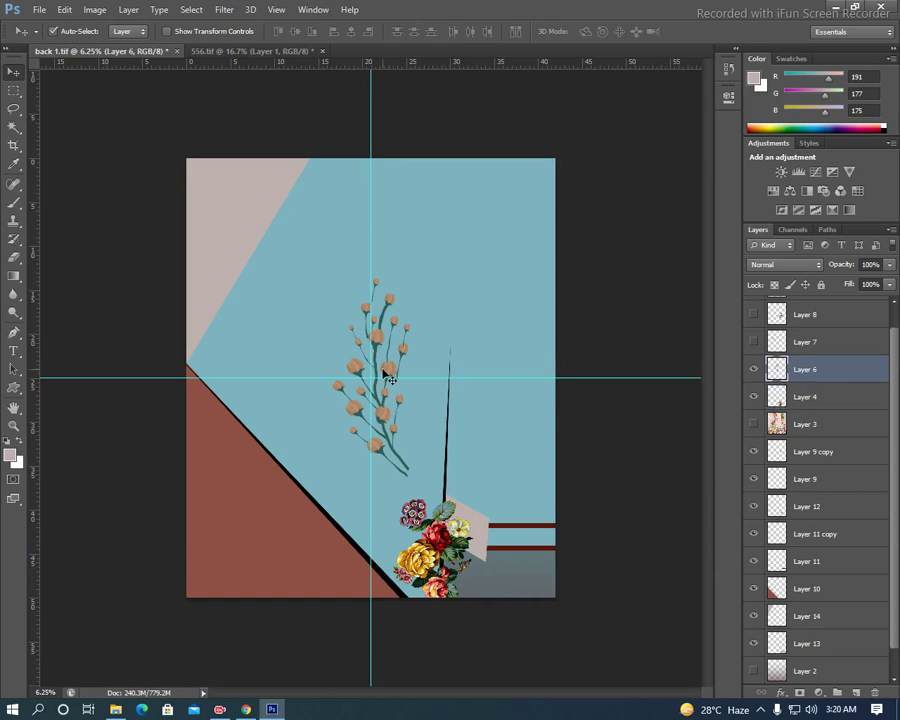
key("ctrl+t")
left_click_drag(333, 281, 338, 308)
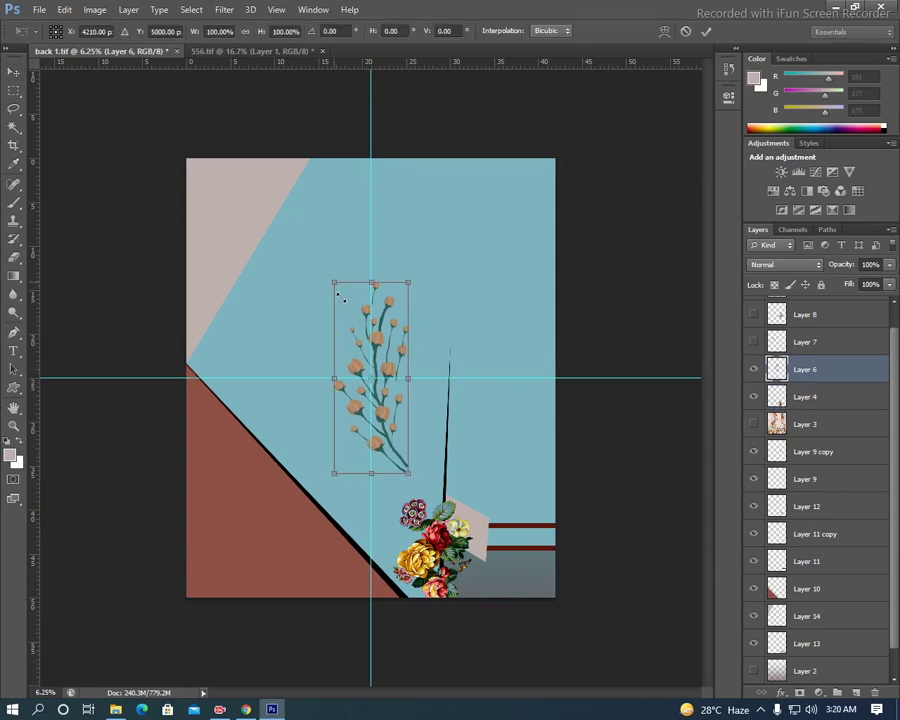
key("Return")
left_click_drag(390, 381, 424, 468)
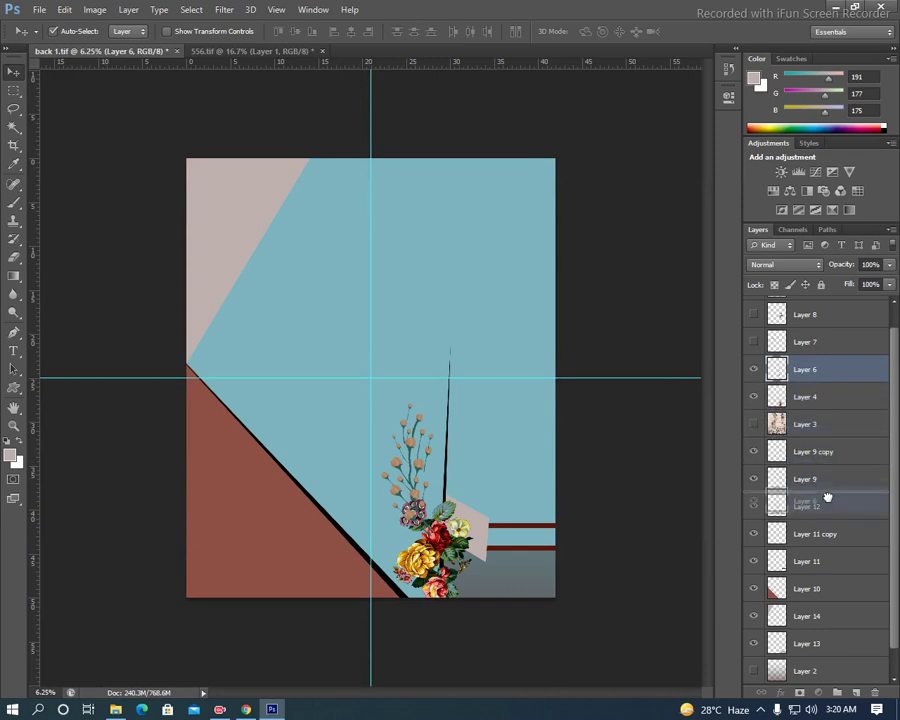
- Move the branch layer below Layer 9 and rotate it about -26° behind the bouquet
left_click_drag(810, 369, 812, 493)
left_click(424, 473, "shift")
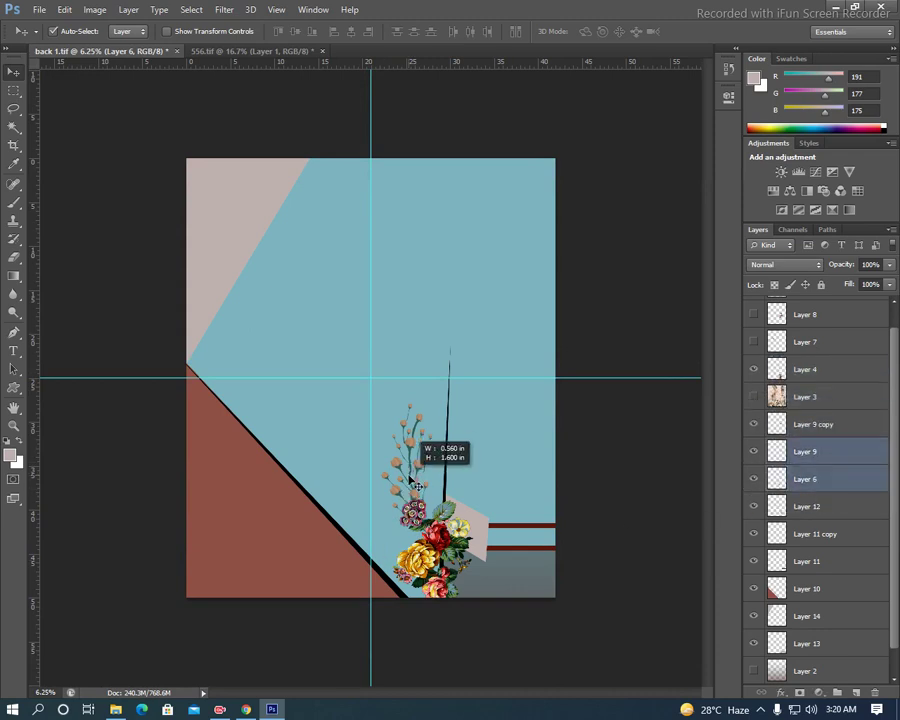
left_click(774, 458)
mouse_move(416, 460)
left_mouse_down()
mouse_move(417, 481)
mouse_move(410, 470)
left_mouse_up()
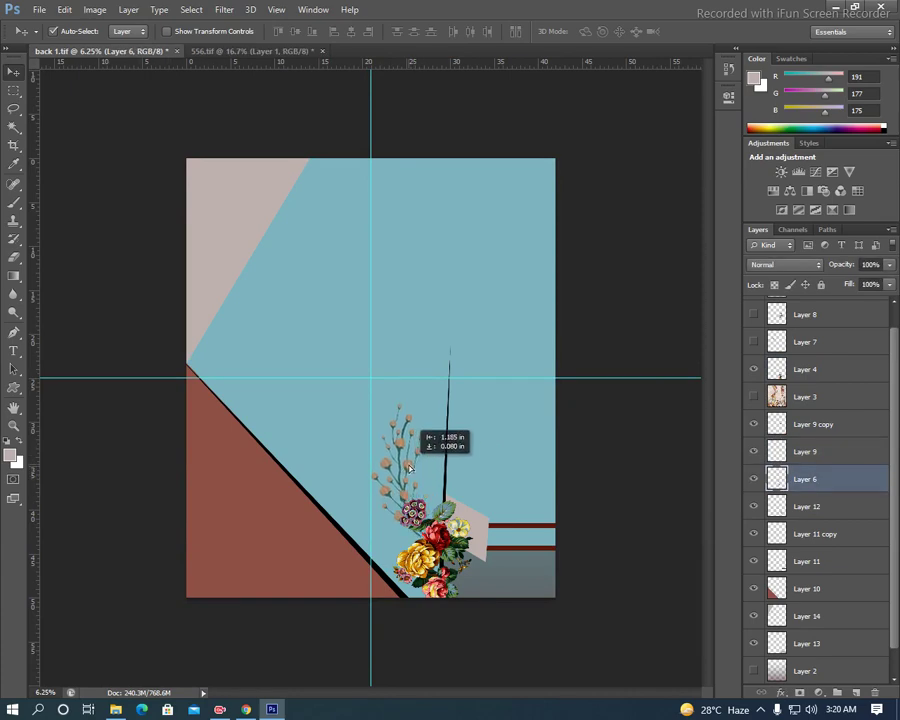
key("ctrl+t")
left_click_drag(500, 450, 516, 386)
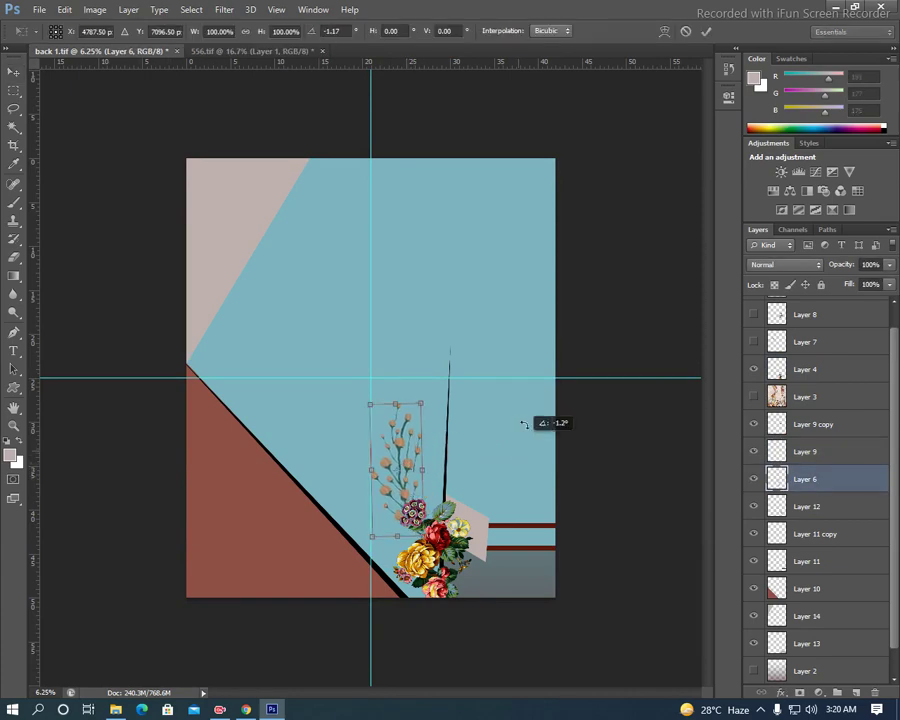
left_click_drag(409, 480, 390, 508)
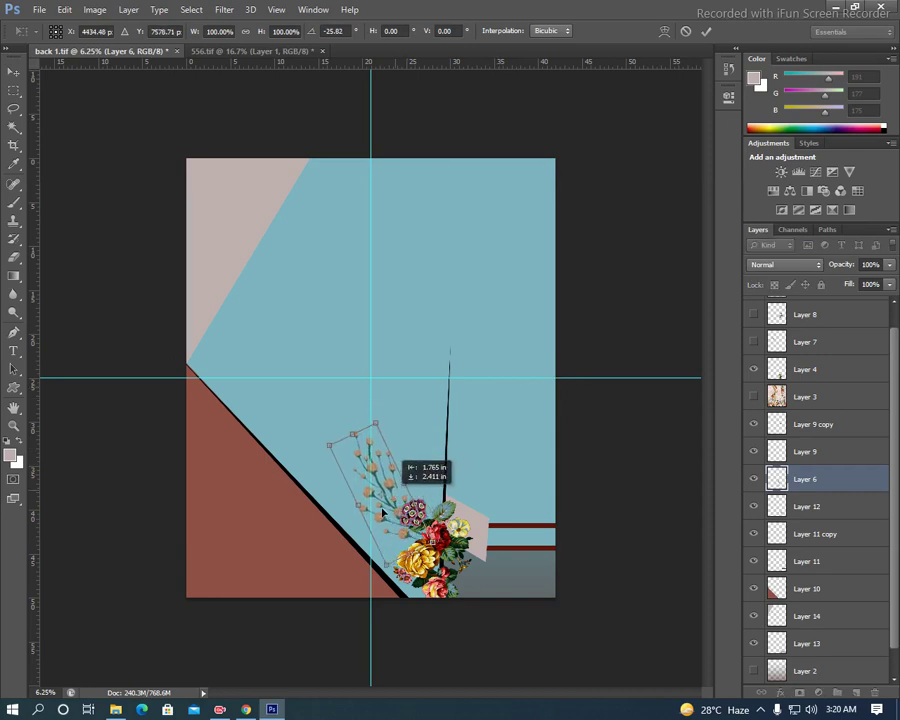
key("Return")
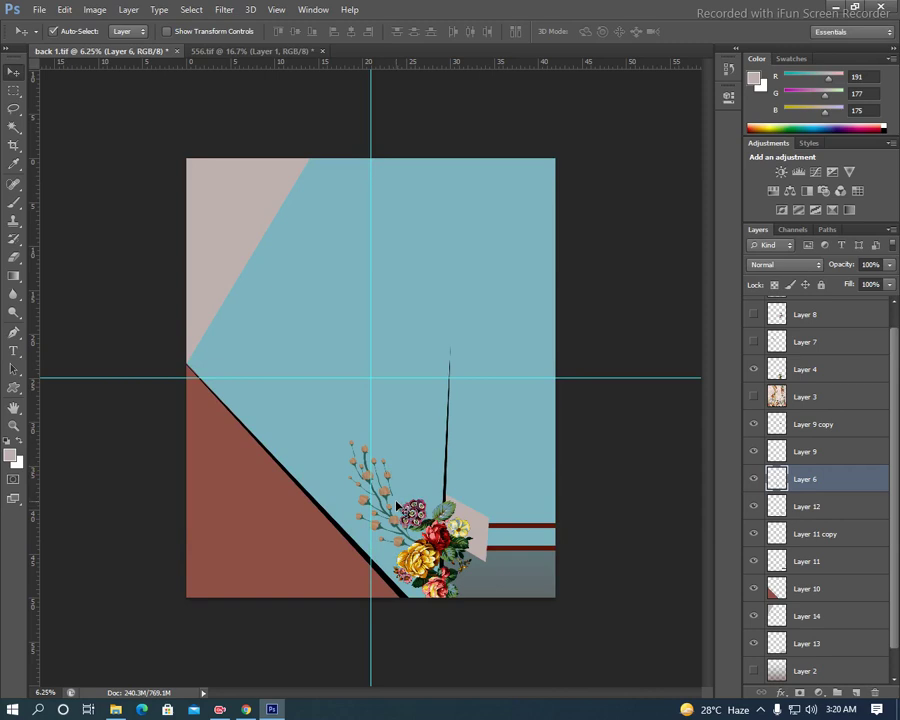
left_click(452, 497)
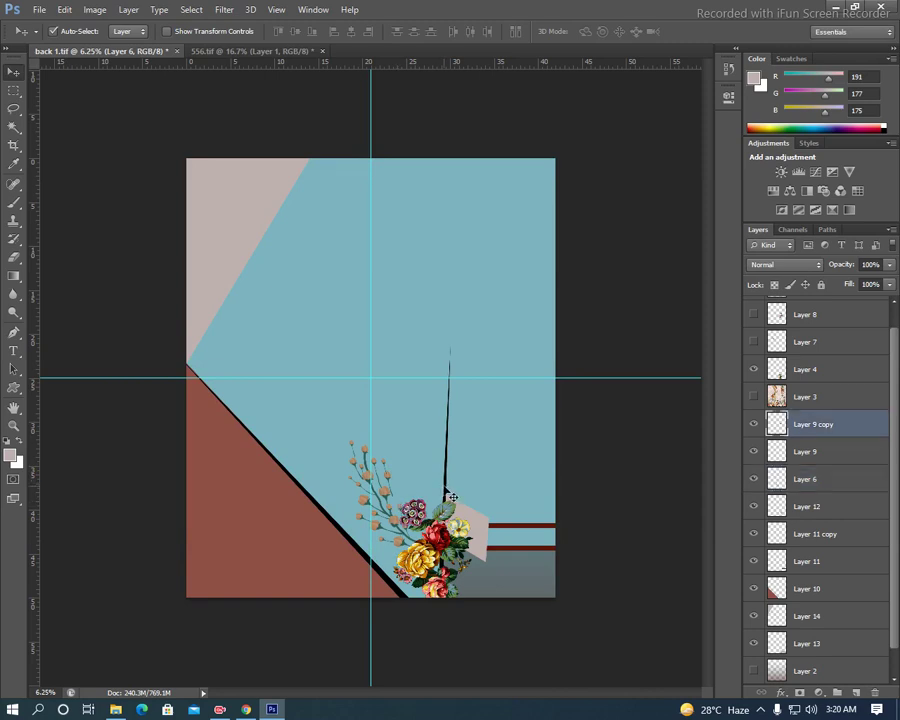
- Duplicate the black spike, tilt the copy about -13.9°, lower it into the bouquet, and show Layer 7
left_click_drag(452, 497, 436, 489)
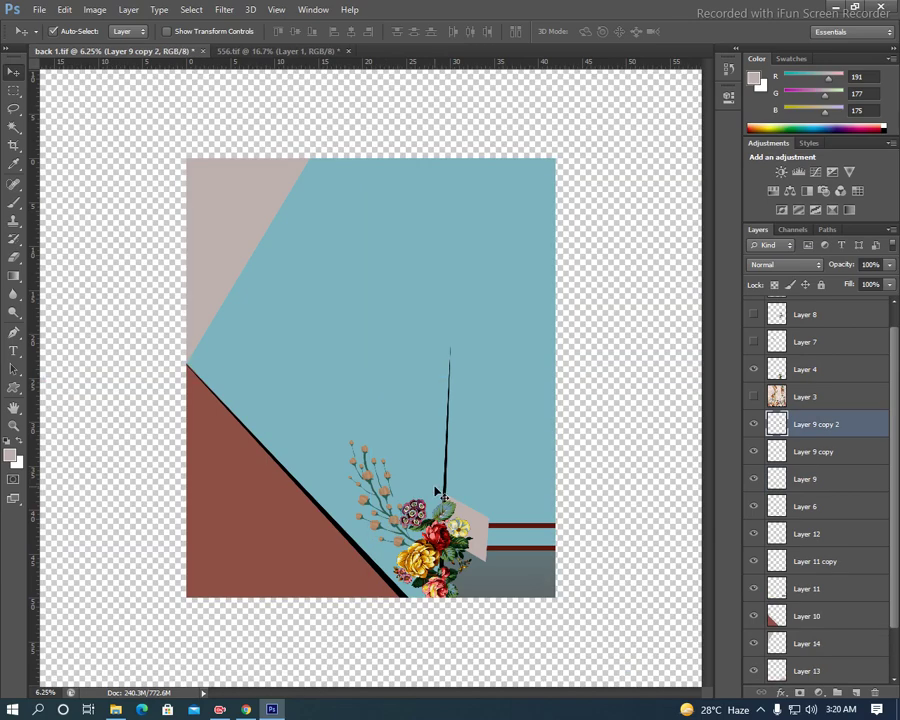
key("ctrl+t")
mouse_move(516, 426)
left_mouse_down()
mouse_move(520, 374)
mouse_move(521, 385)
left_mouse_up()
left_click_drag(440, 513, 445, 568)
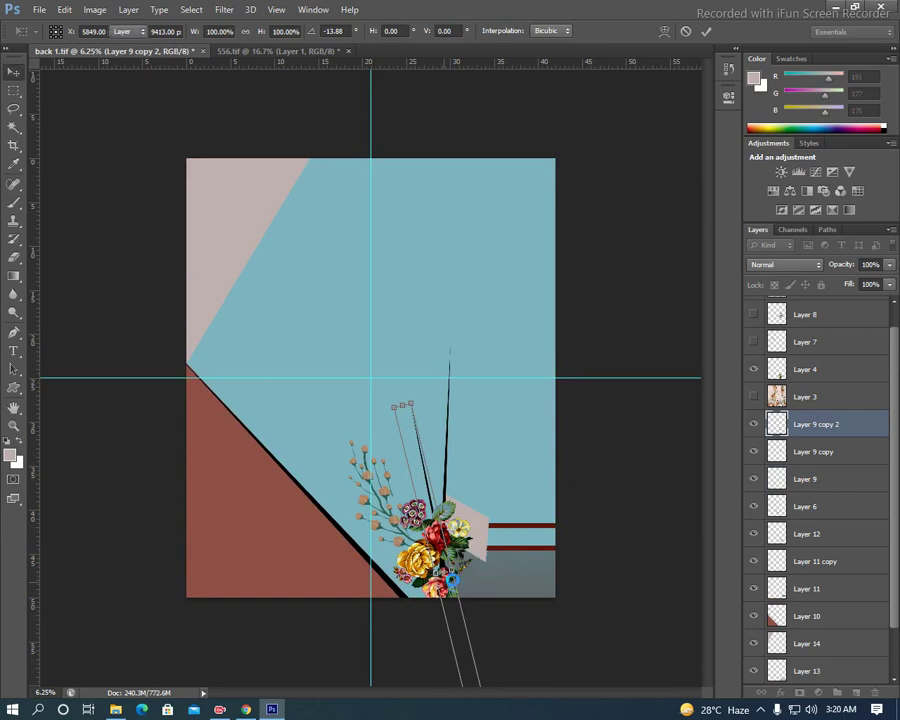
key("Return")
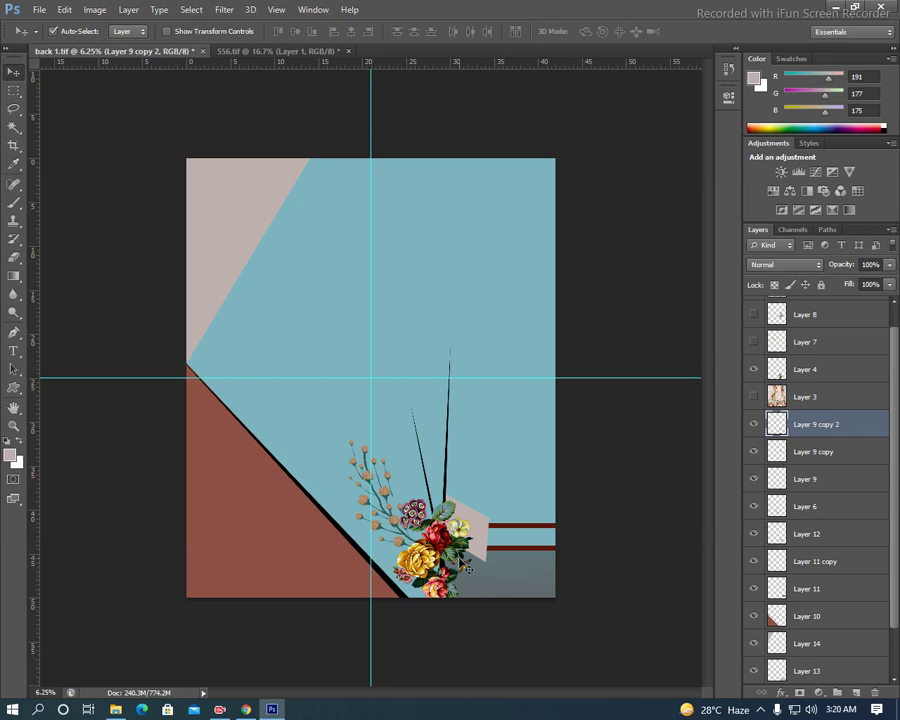
left_click(754, 342)
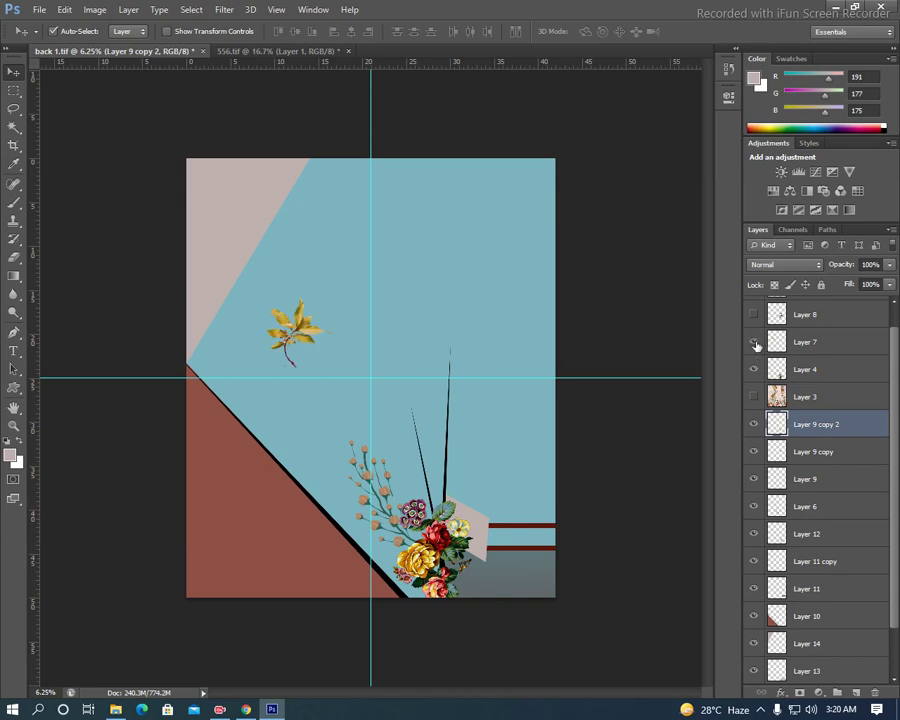
- Rotate Layer 7's yellow lily to about -94° and move it beside the bouquet
left_click(300, 320)
key("ctrl+t")
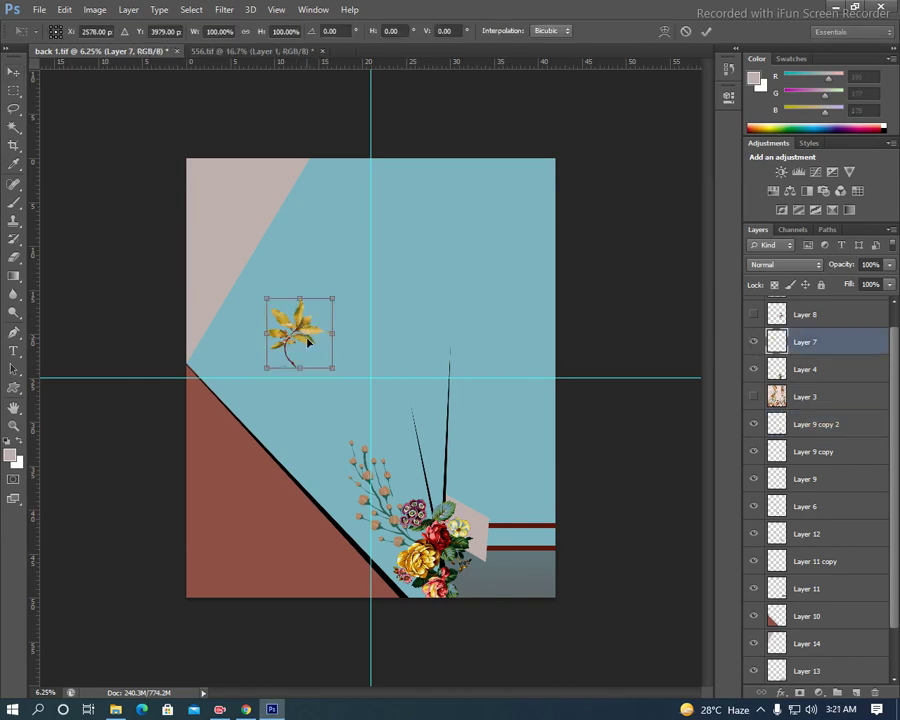
left_click_drag(372, 351, 334, 267)
left_click_drag(299, 333, 385, 578)
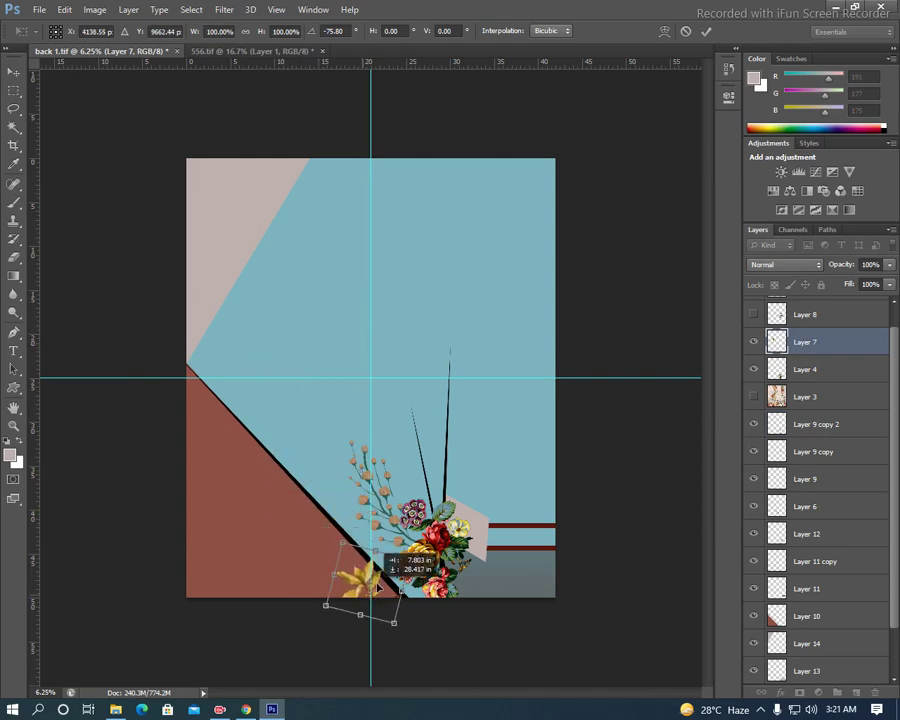
left_click_drag(470, 575, 469, 546)
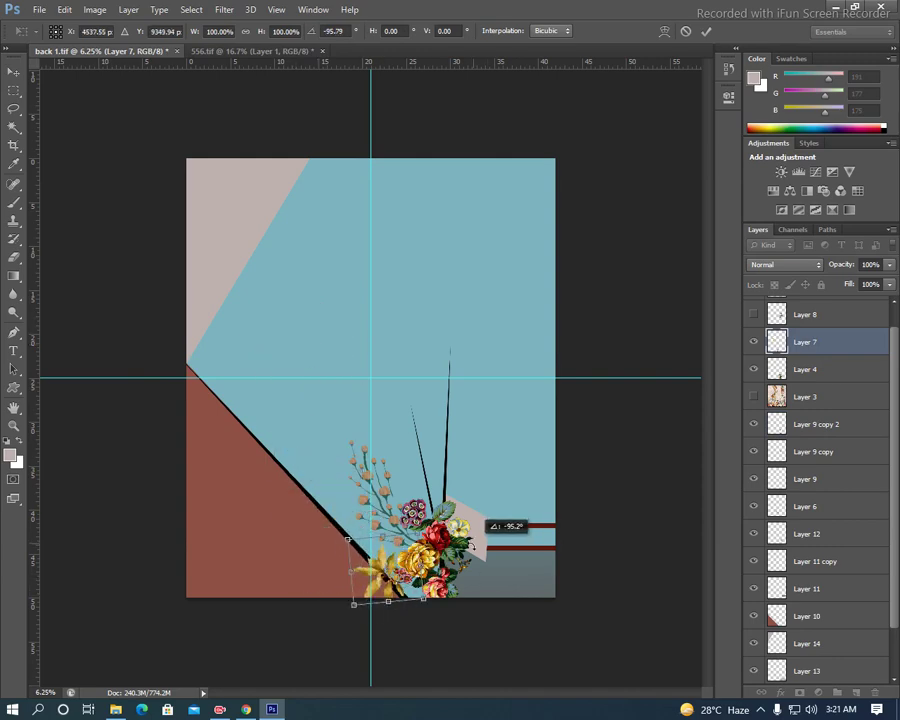
key("Return")
- Move Layer 7 below Layer 9 copy, nudge the lily up-left, and duplicate it
mouse_move(805, 342)
left_mouse_down()
mouse_move(855, 582)
mouse_move(800, 521)
mouse_move(804, 426)
mouse_move(804, 436)
left_mouse_up()
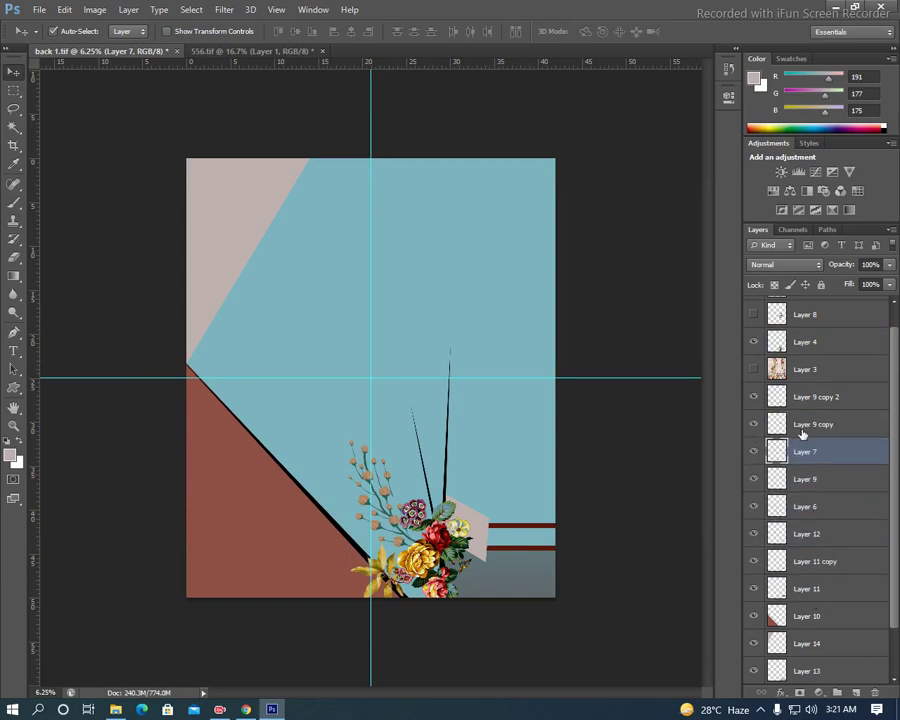
left_click_drag(381, 597, 366, 582)
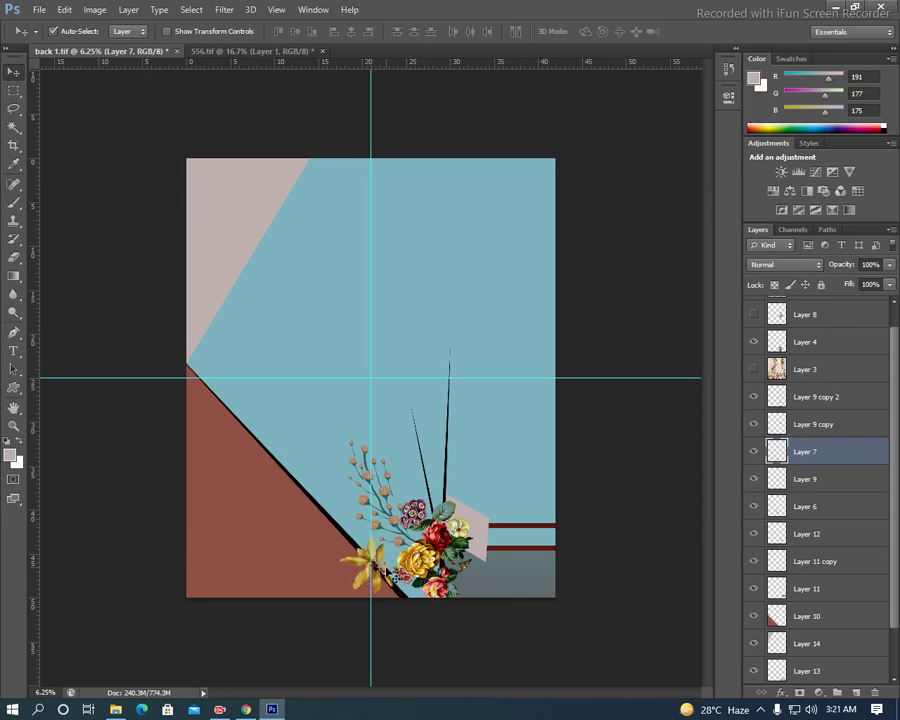
key("ctrl+j")
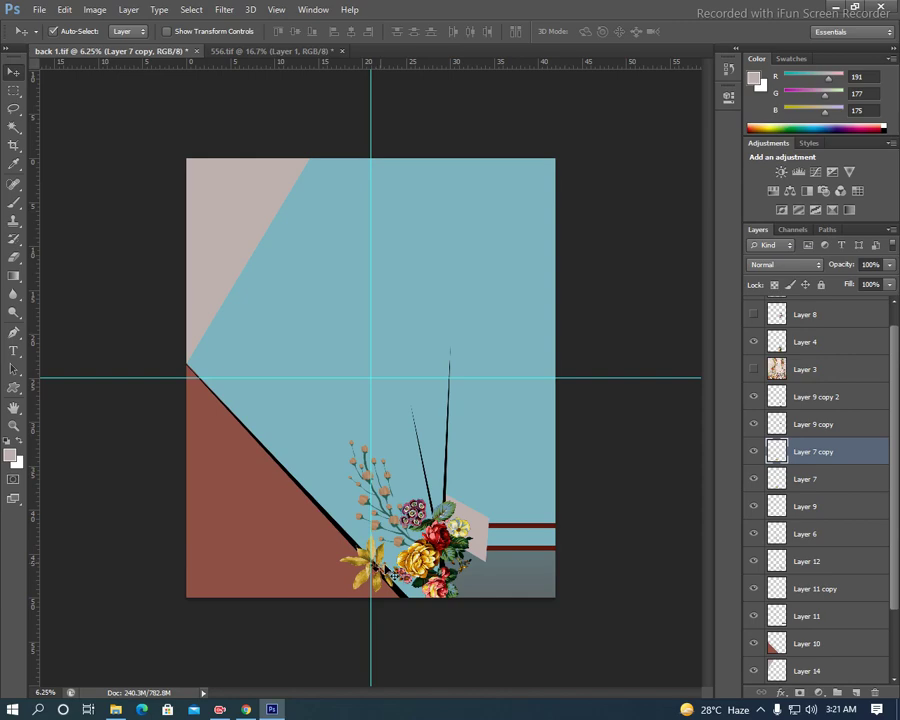
- Rotate the lily copy about 120°, scale it to 83.49%, and move it up-right
key("ctrl+t")
left_click_drag(400, 520, 383, 612)
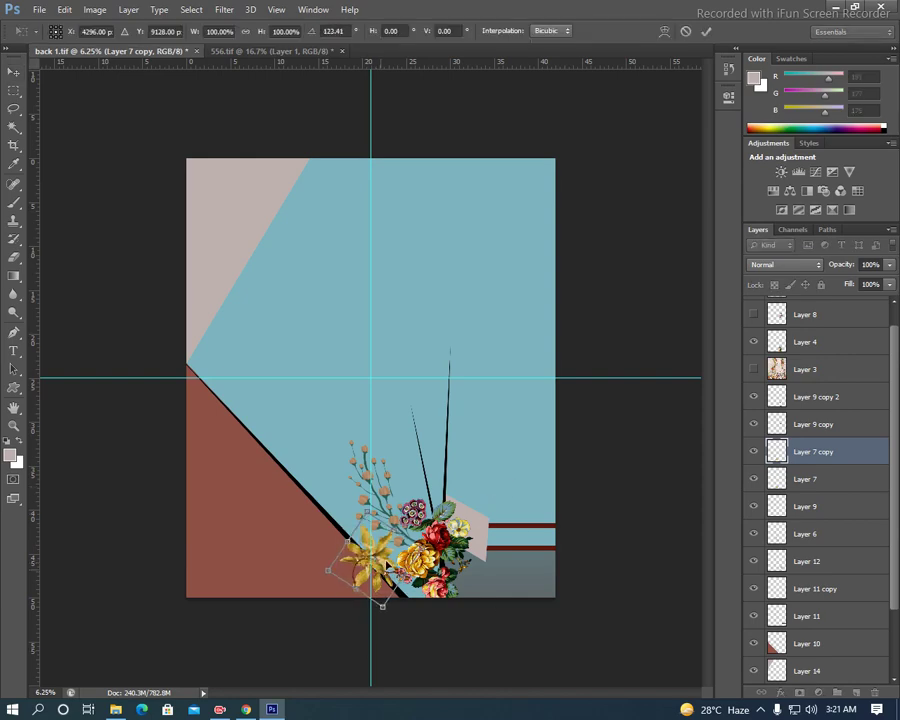
left_click_drag(360, 565, 466, 476)
left_click_drag(492, 517, 513, 507)
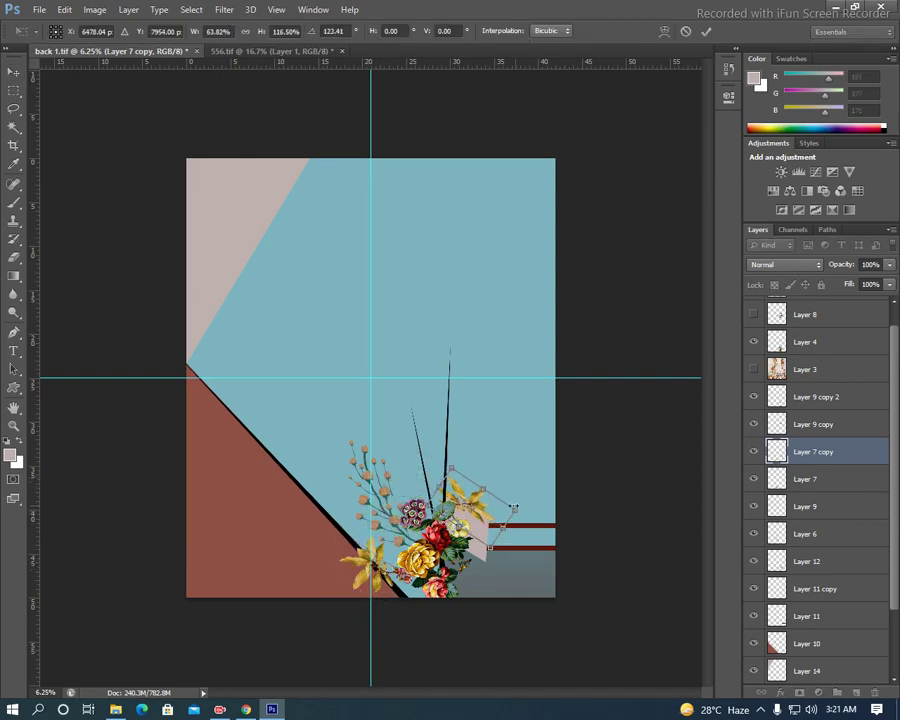
key("Return")
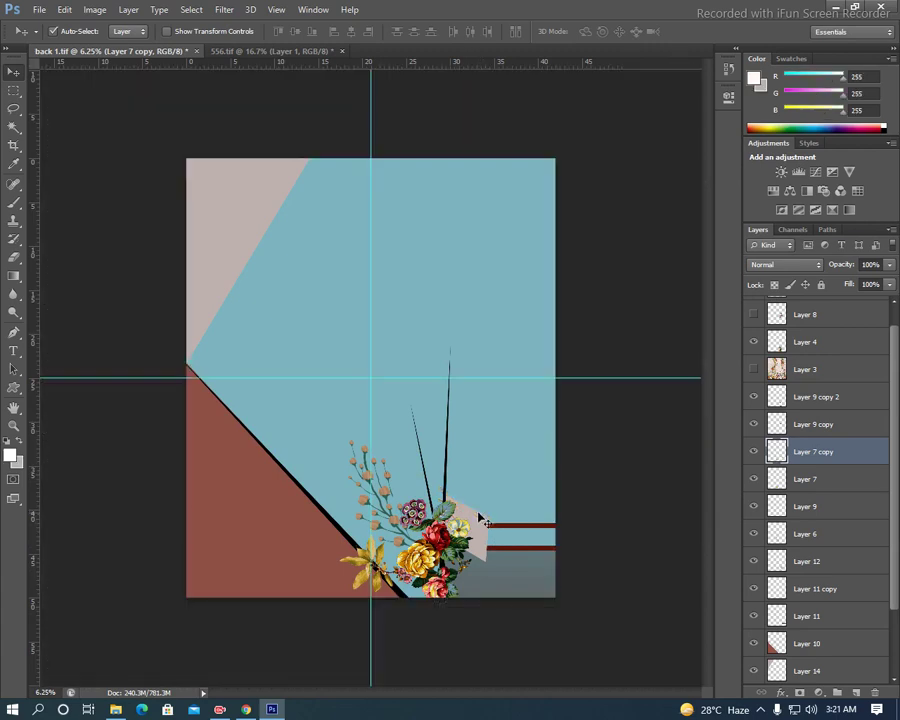
- Shift the lily copy further up-right so it sits above the maroon bars
key("ctrl+t")
mouse_move(365, 565)
left_mouse_down()
mouse_move(460, 483)
mouse_move(492, 500)
mouse_move(516, 470)
left_mouse_up()
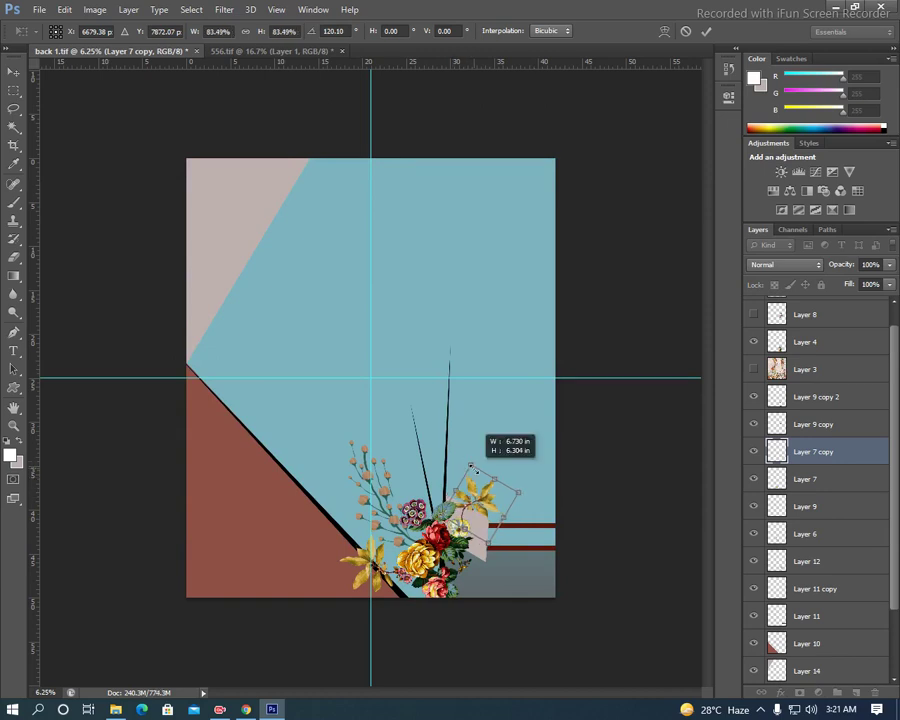
key("Return")
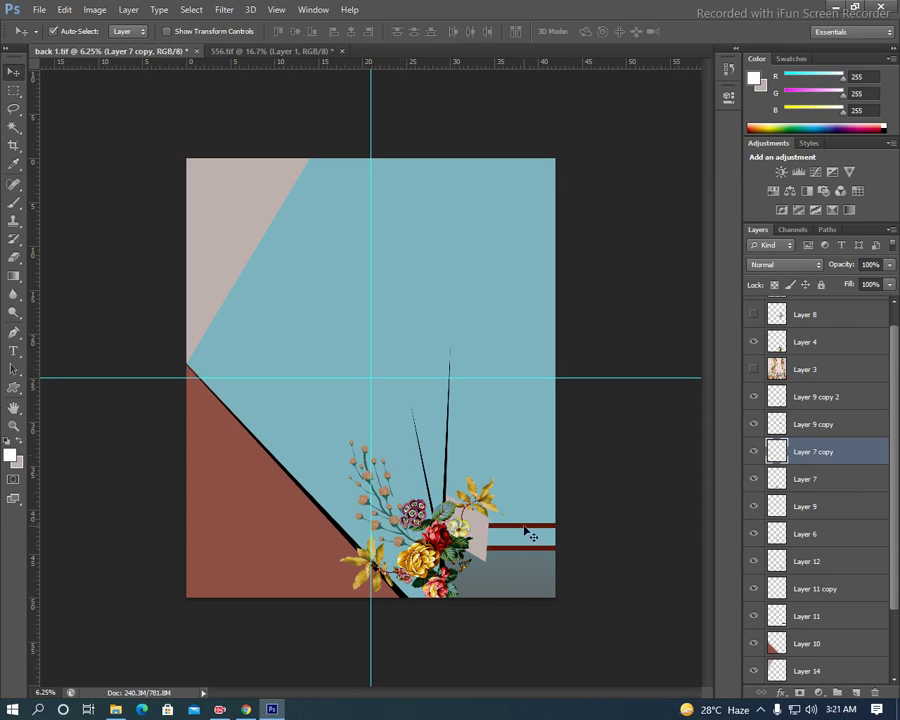
left_click(524, 527)
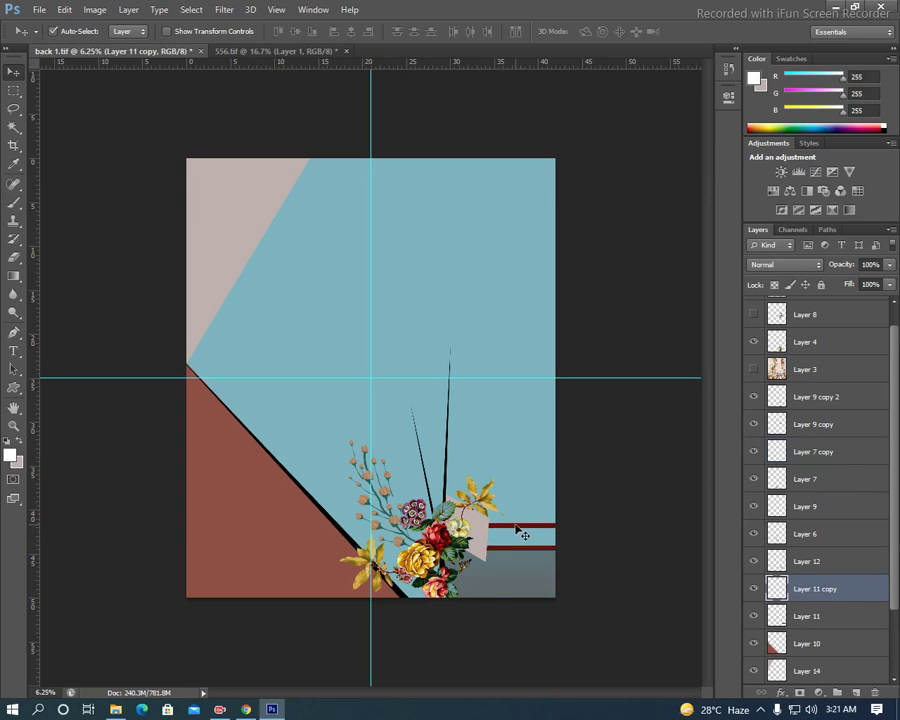
- Duplicate the maroon bar and rotate the copy 90° clockwise to stand vertical
key("ctrl+j")
key("ctrl+t")
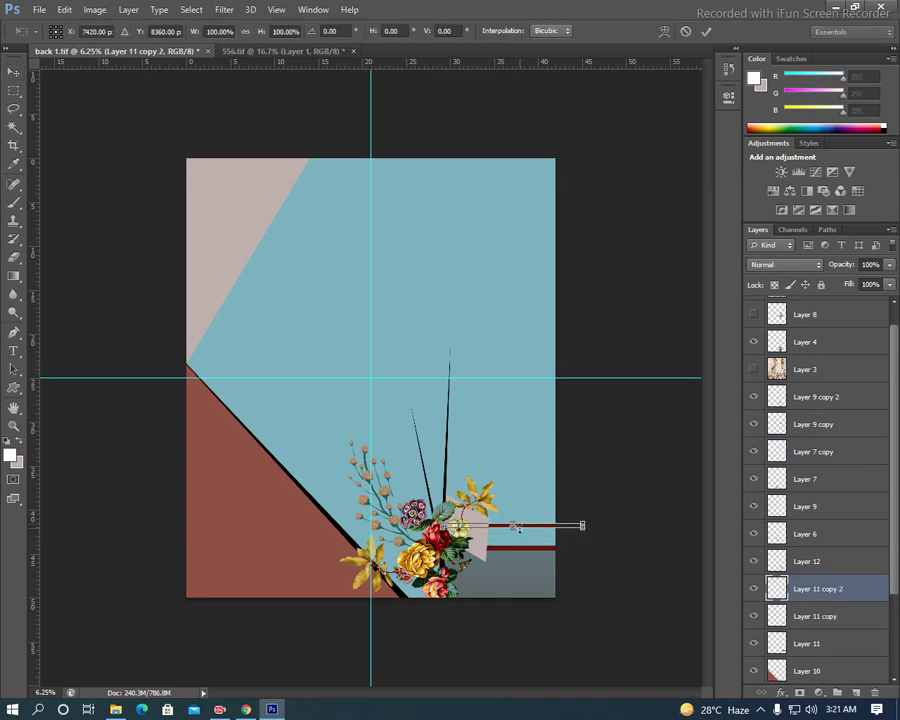
right_click(510, 470)
left_click(575, 410)
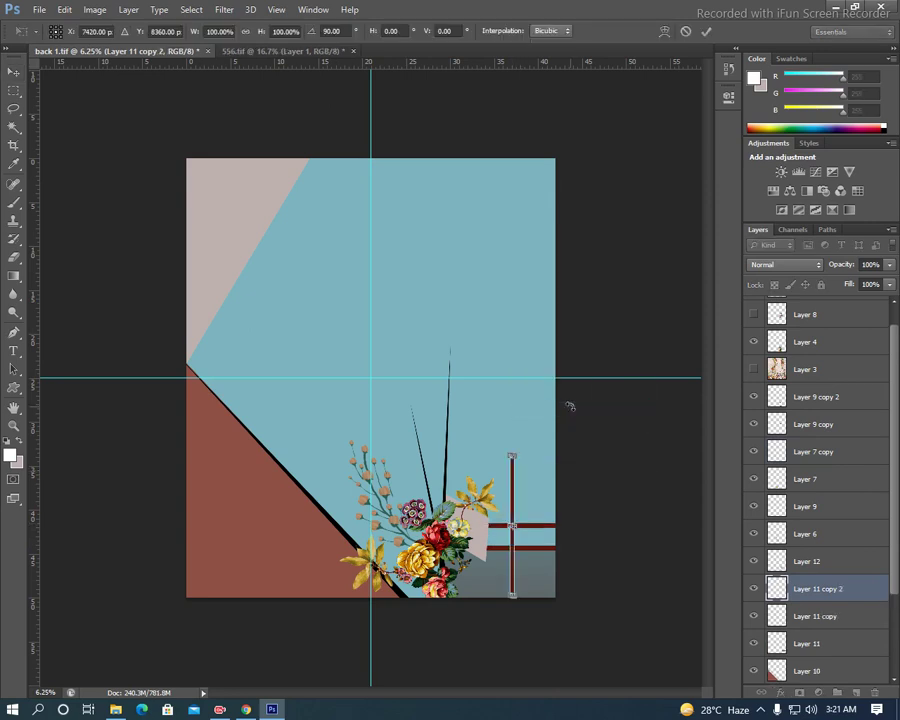
key("Return")
- Move the vertical maroon bar left until it stands just left of the centre guide
left_click_drag(514, 468, 464, 380)
mouse_move(513, 490)
left_mouse_down()
mouse_move(362, 350)
mouse_move(383, 370)
left_mouse_up()
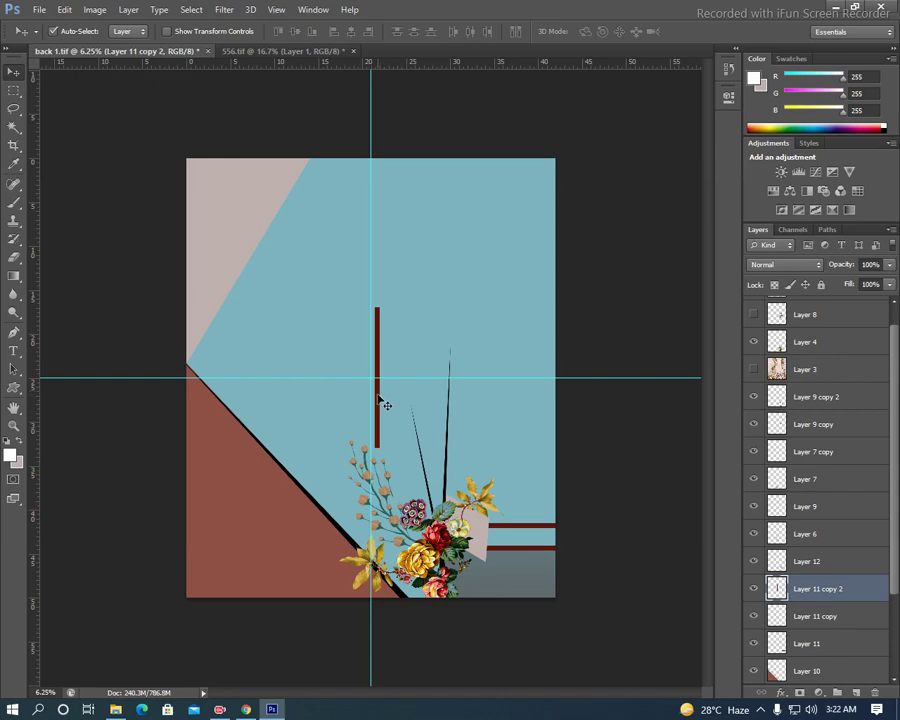
mouse_move(379, 400)
left_mouse_down()
mouse_move(281, 576)
mouse_move(345, 413)
mouse_move(411, 374)
mouse_move(432, 383)
left_mouse_up()
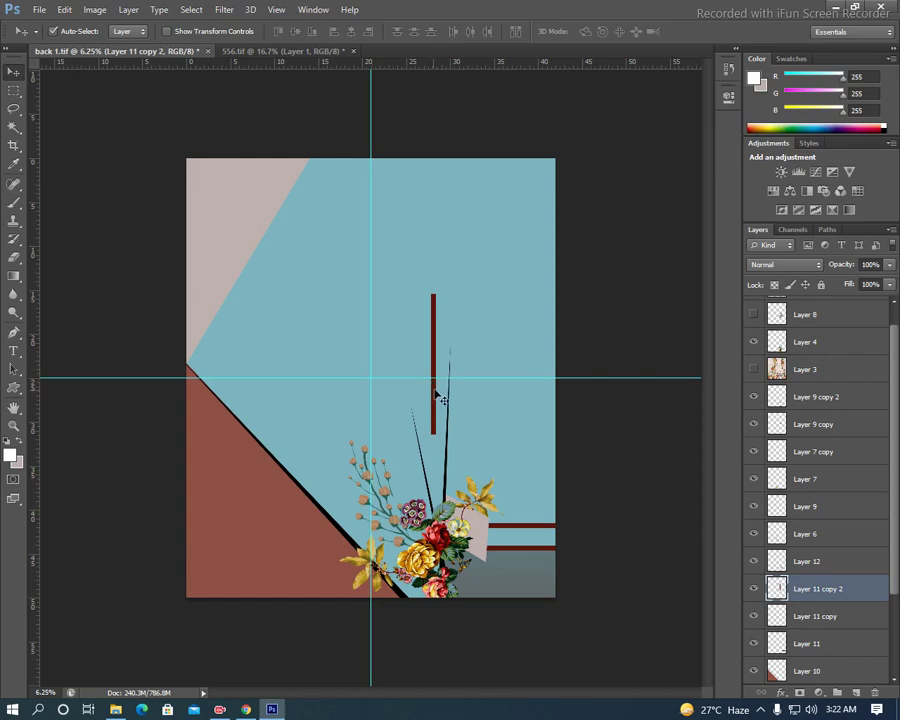
left_click_drag(434, 393, 411, 393)
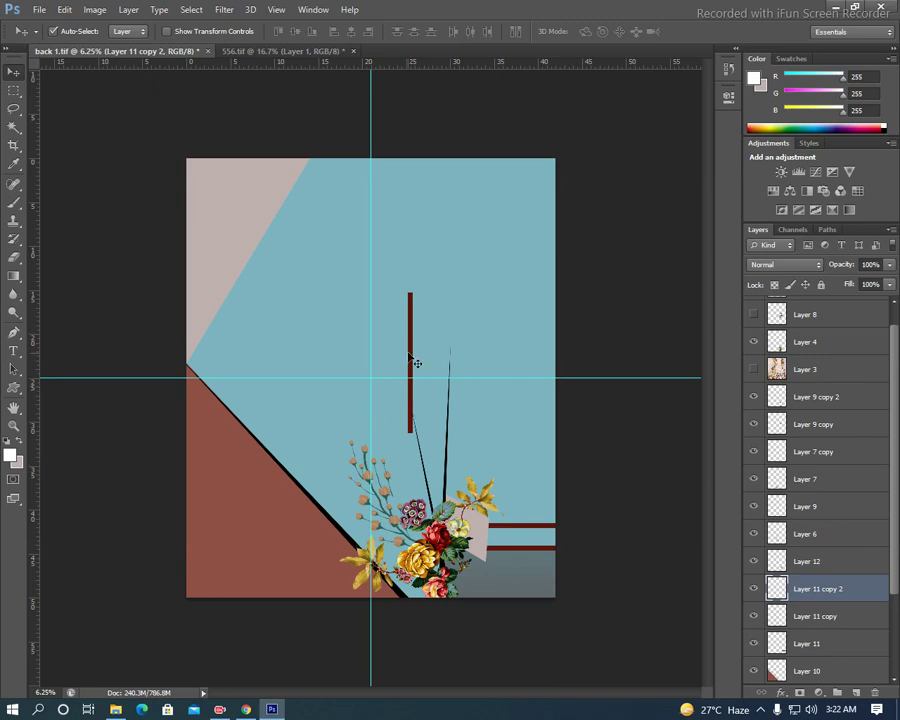
left_click_drag(410, 355, 350, 357)
- Copy the maroon bar just left of the original, then add a copy rotated 90° clockwise
key("ctrl+j")
left_click_drag(355, 341, 333, 337)
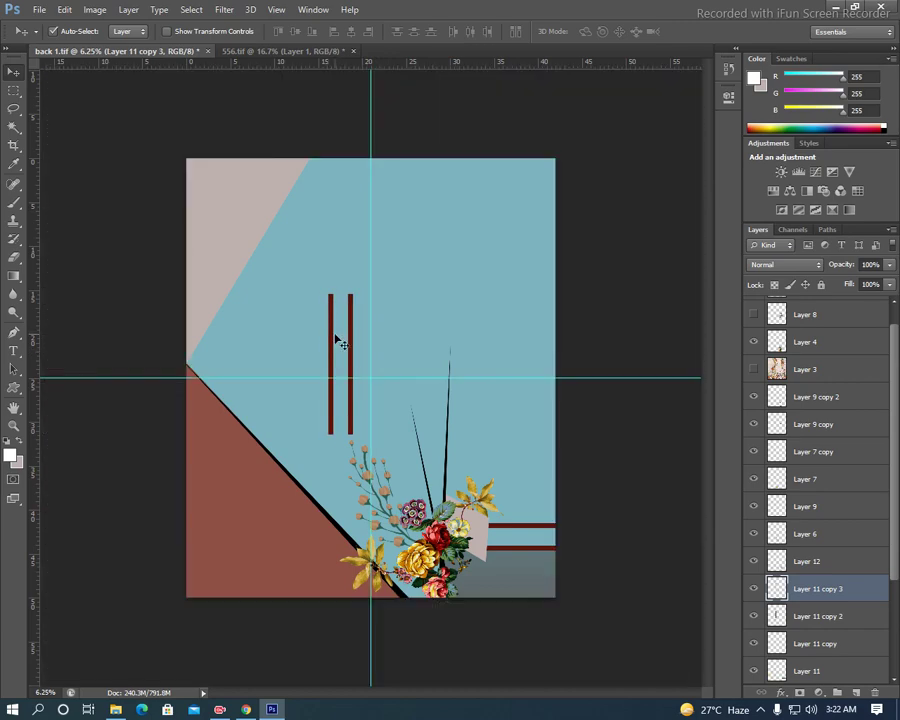
key("ctrl+j")
key("ctrl+t")
right_click(330, 338)
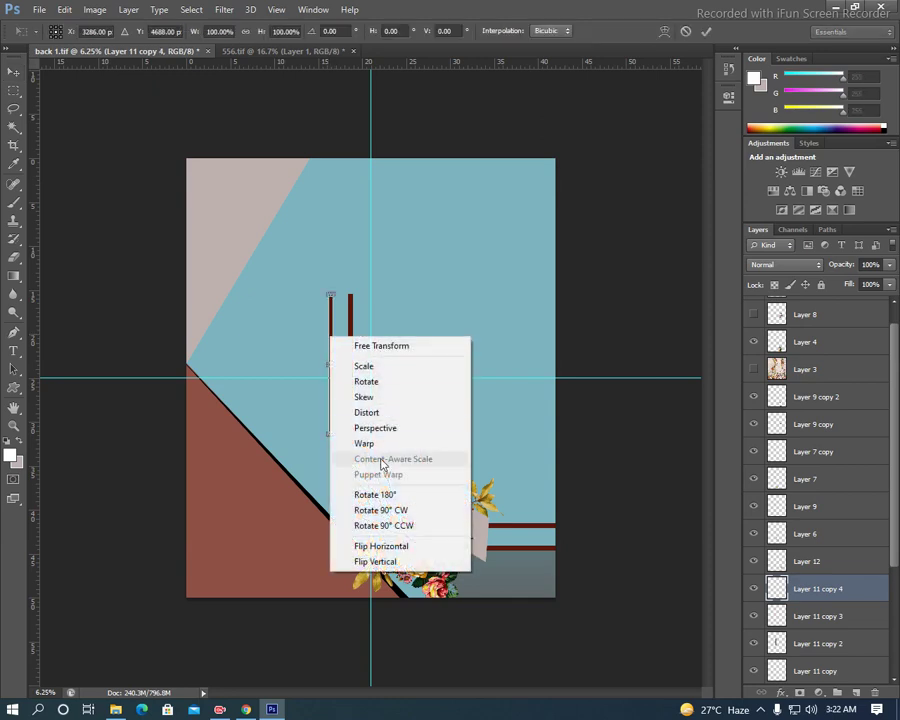
left_click(388, 509)
key("Return")
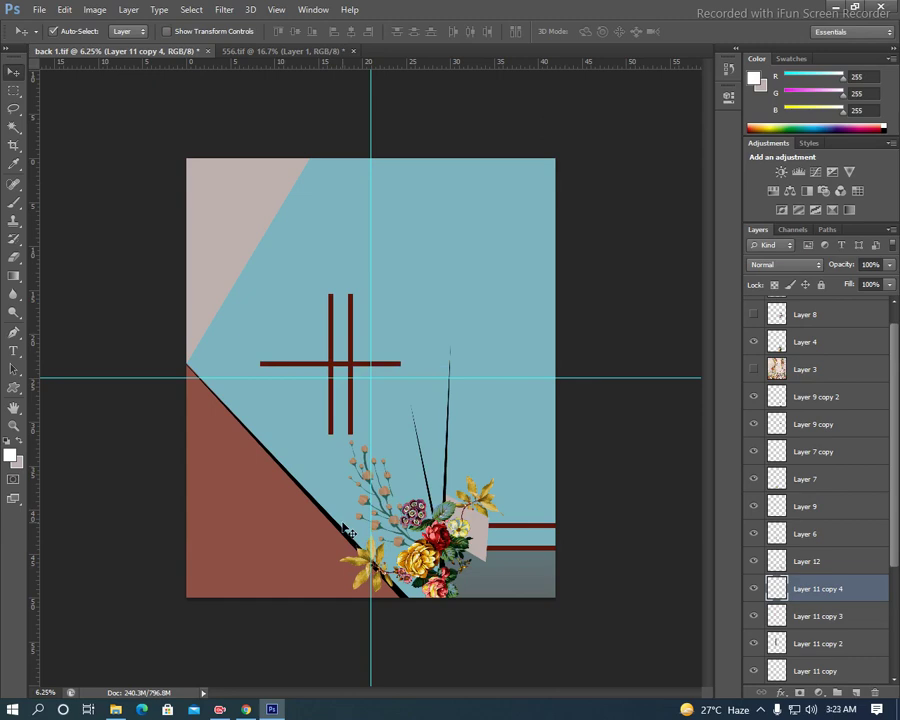
- Sample the top-left triangle's pale pink and fill the horizontal bar with it
key("b")
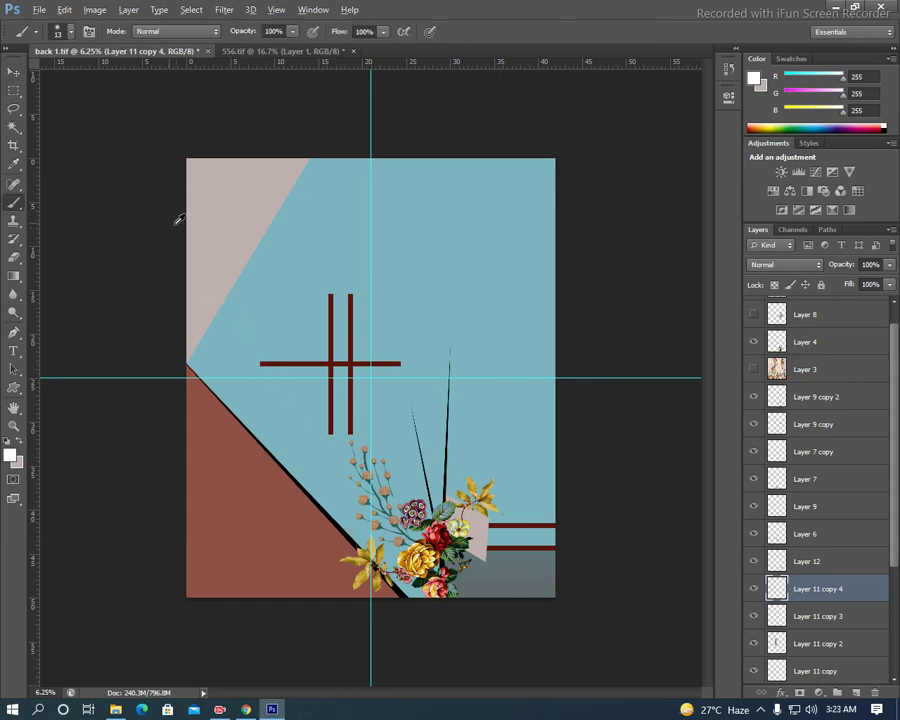
left_click(224, 226, "alt")
left_click(776, 589, "ctrl")
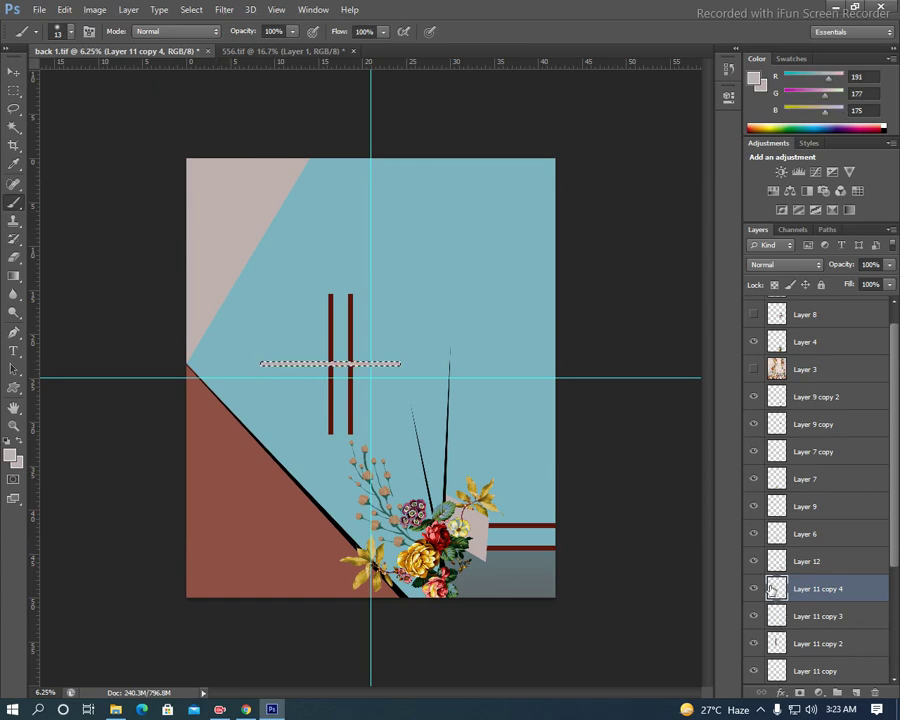
key("alt+BackSpace")
key("ctrl+d")
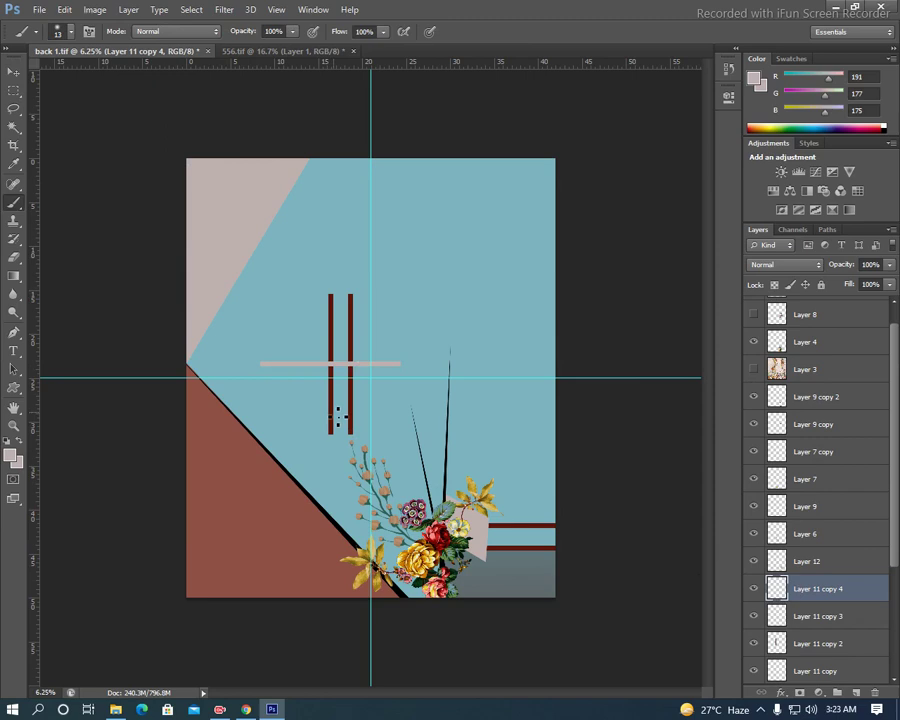
- Move the pale pink bar up across the tops of the maroon bars
key("v")
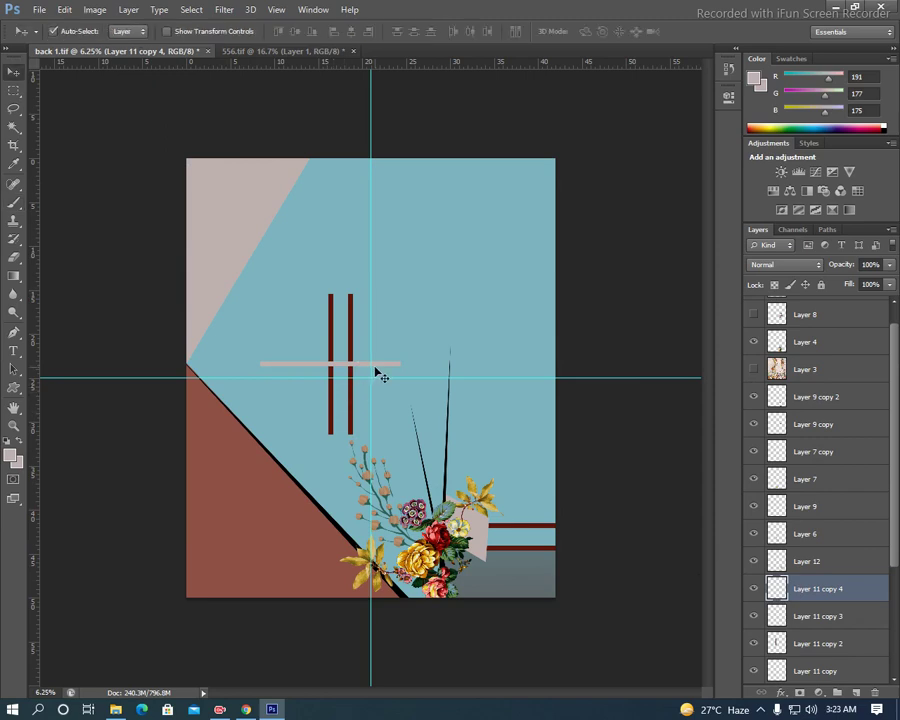
left_click_drag(378, 366, 366, 334)
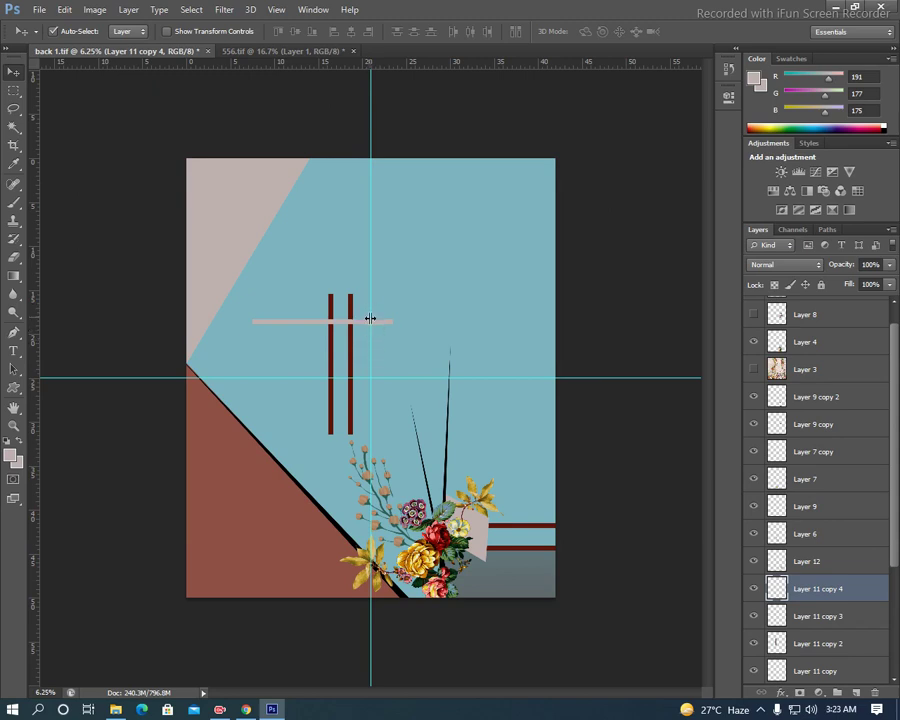
left_click(382, 330)
left_click_drag(384, 326, 407, 318)
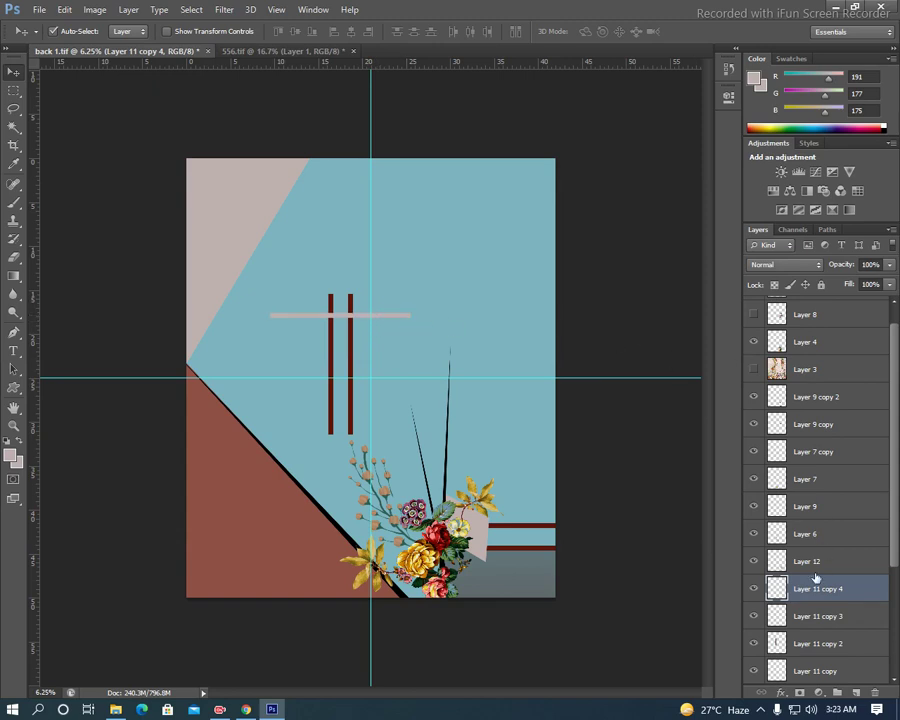
- Place the pink bar layer below Layer 11 copy 3 and make two stepped copies
scroll(790, 565, "down", 3)
left_click_drag(808, 460, 815, 510)
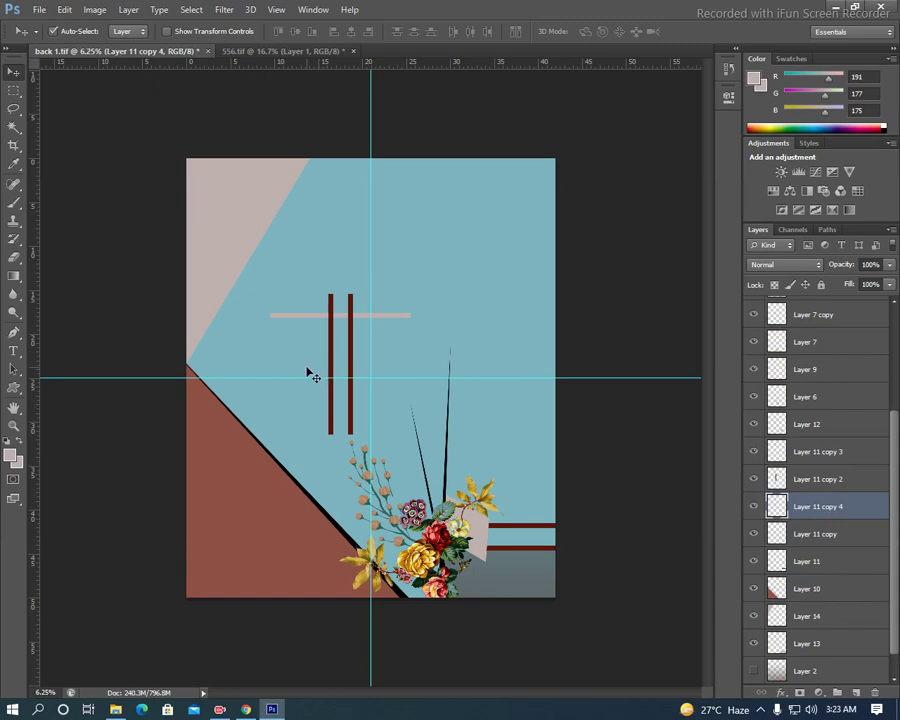
key("ctrl+j")
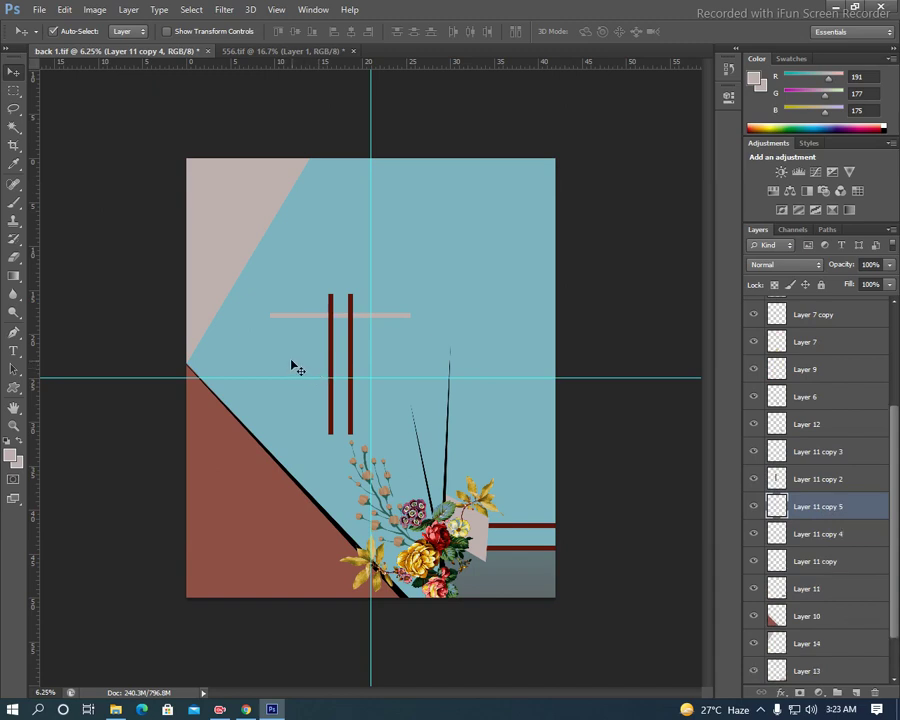
left_click_drag(410, 318, 393, 336)
key("ctrl+j")
mouse_move(389, 340)
left_mouse_down()
mouse_move(376, 354)
mouse_move(384, 367)
left_mouse_up()
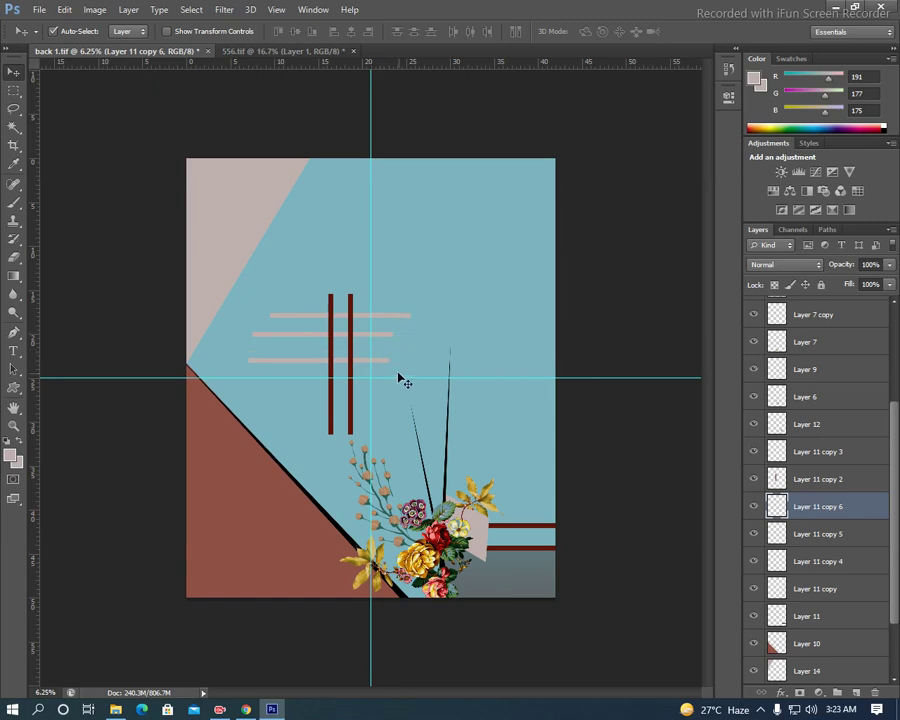
- Delete the two extra pink bar copies
key("Delete")
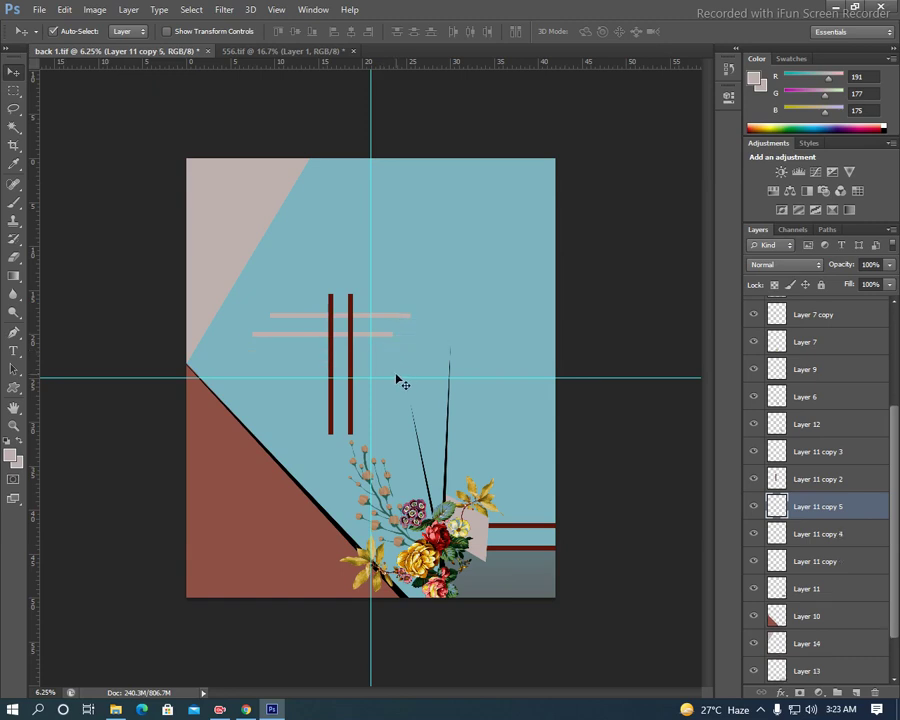
left_click(383, 342)
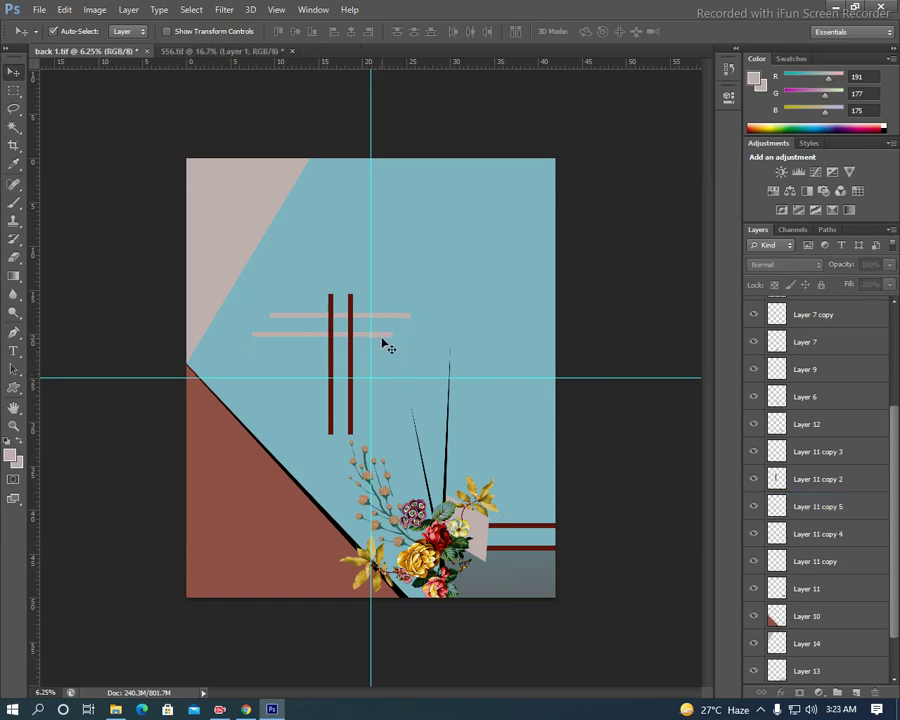
left_click(388, 342)
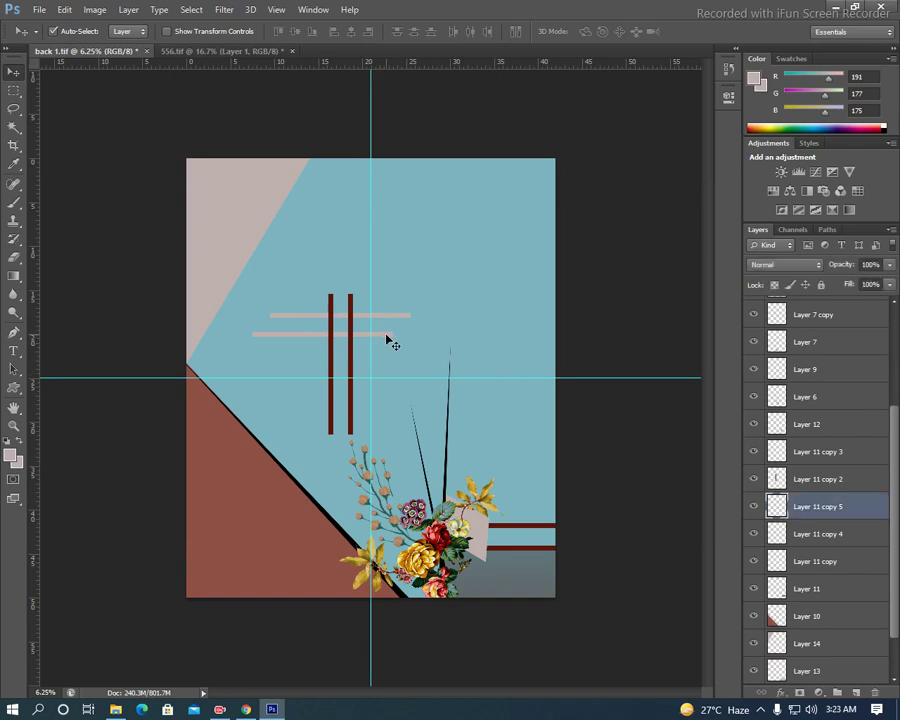
key("Delete")
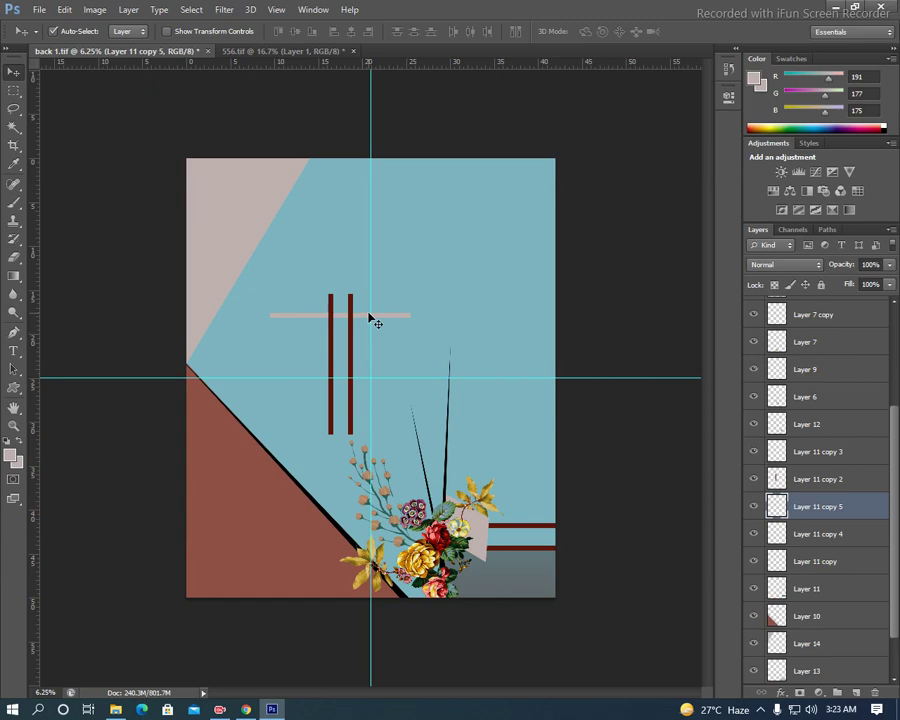
- Duplicate the pink bar and nudge the copy down and left with arrow keys
key("ctrl+j")
key("ctrl+t")
key("Down")
key("Down")
key("Down")
key("Down")
key("Down")
key("Down")
key("Down")
key("Down")
key("Down")
key("Left")
key("Left")
key("Left")
key("Down")
key("Down")
key("Down")
key("Down")
key("Down")
key("Down")
key("Left")
key("Left")
key("Left")
key("Left")
key("Left")
key("Left")
key("Left")
key("Left")
key("Left")
key("Left")
key("Left")
key("Left")
key("Left")
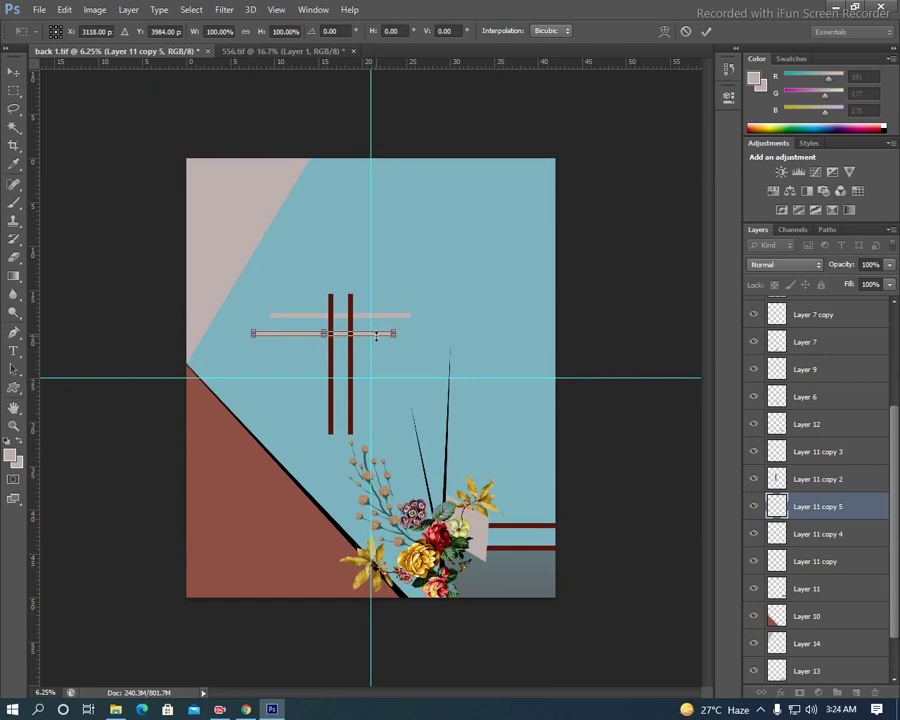
key("Left")
key("Up")
key("Return")
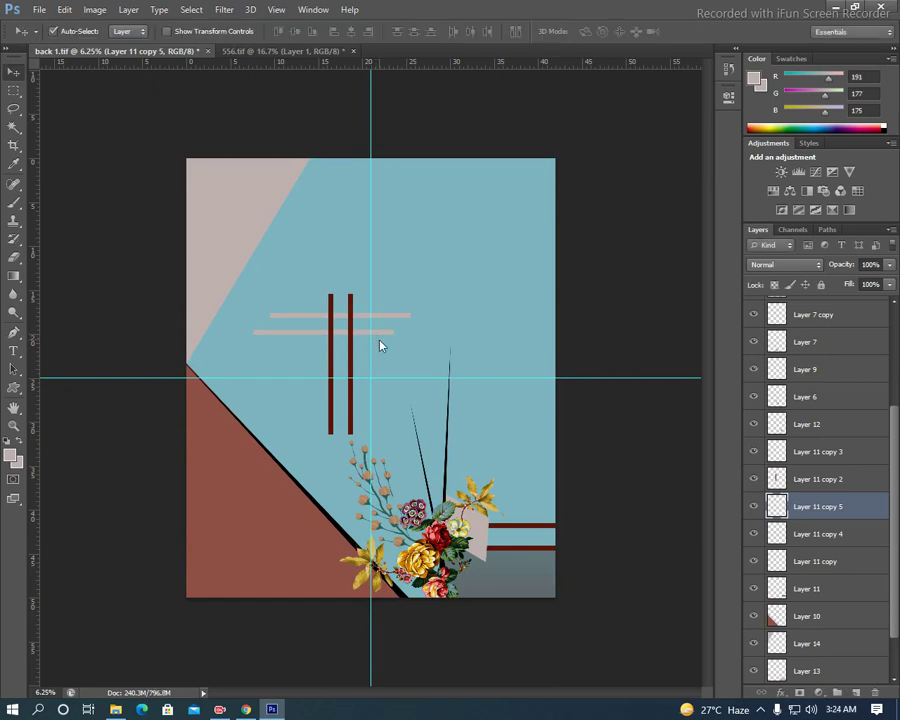
- Repeat the offset copy, then delete the surplus pink bar layers
key("ctrl+alt+shift+t")
key("ctrl+alt+shift+t")
key("ctrl+alt+shift+t")
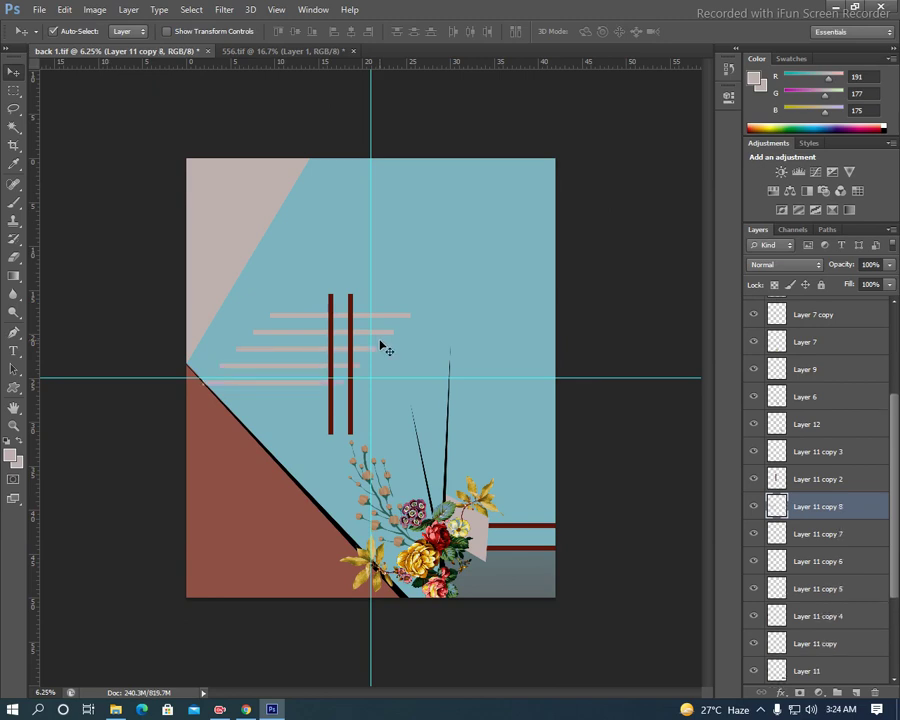
key("Delete")
key("Delete")
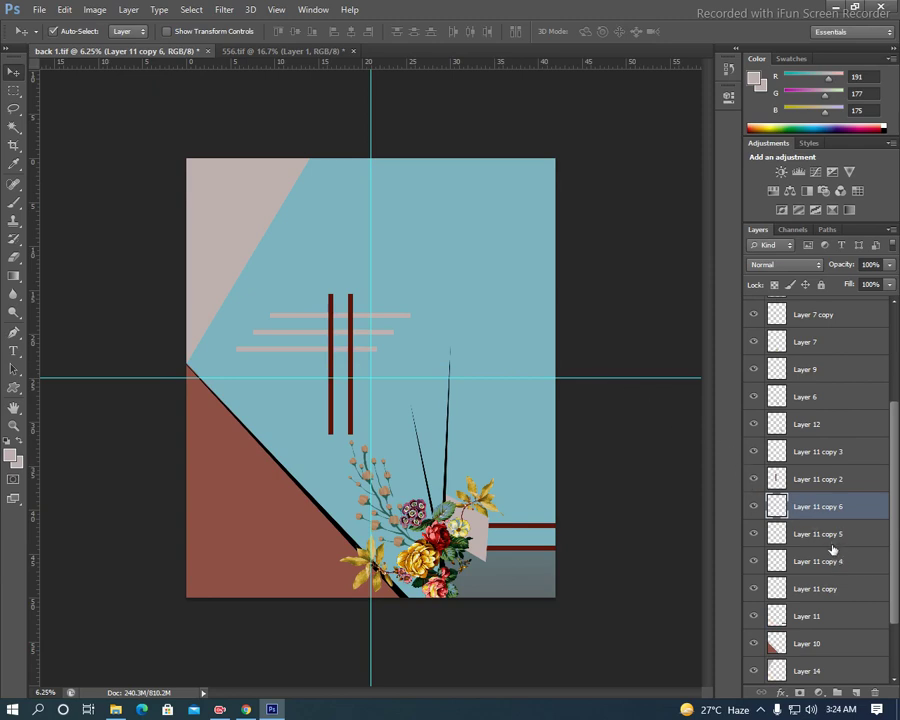
left_click(378, 338)
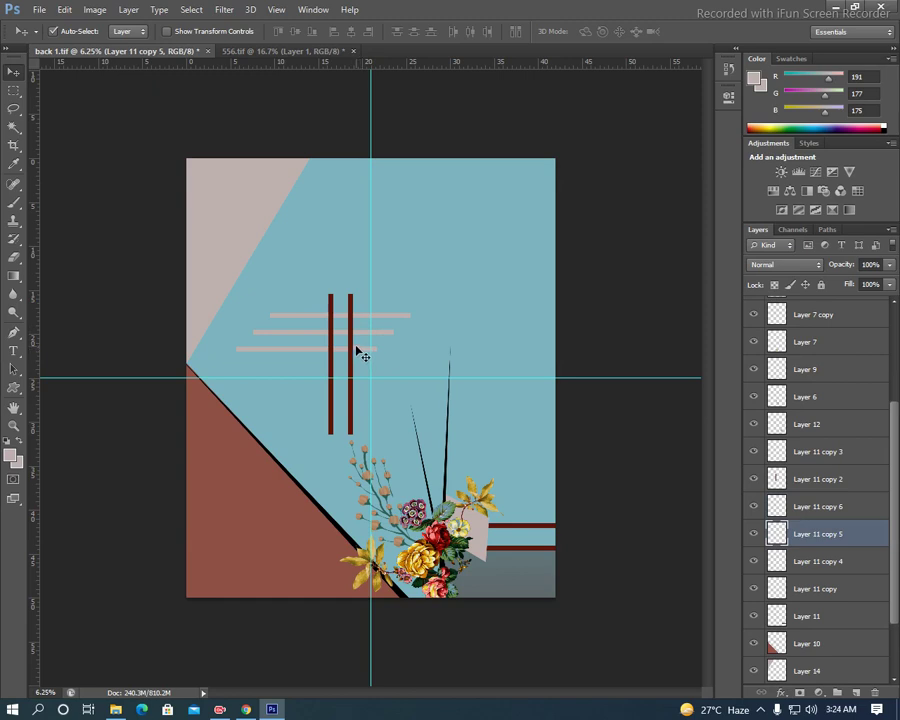
key("Delete")
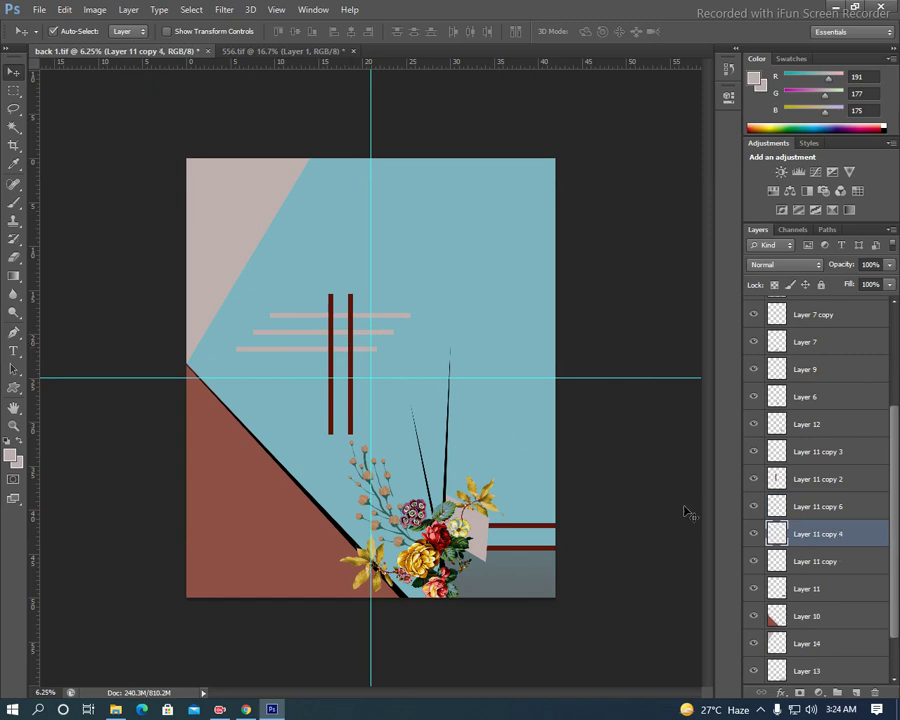
left_click(753, 533)
left_click(753, 533)
- Duplicate the pale stripes downward and stagger the stripes left and right
key("ctrl+j")
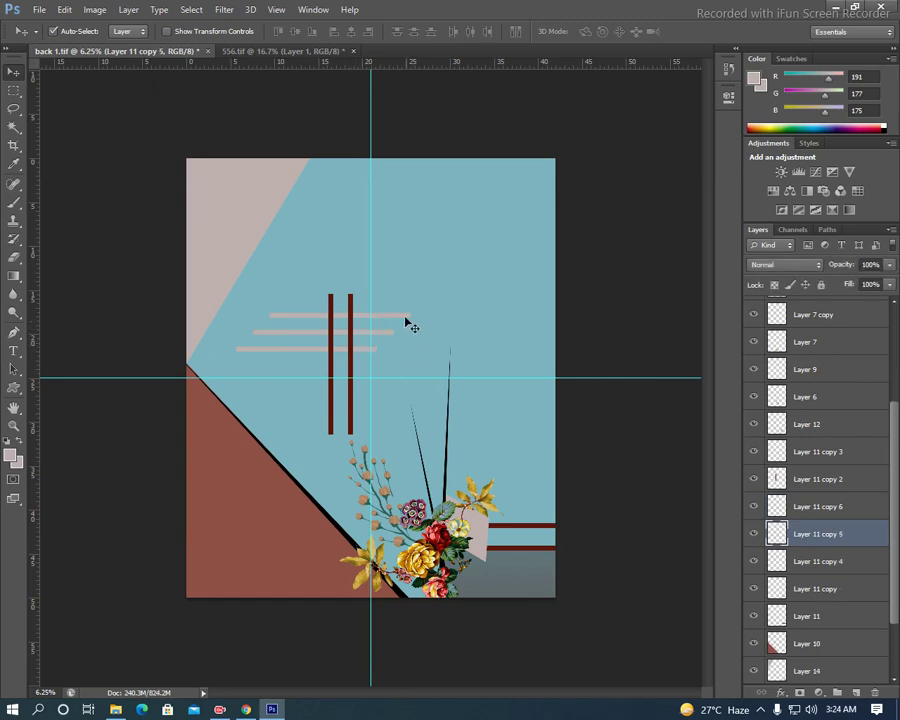
mouse_move(404, 320)
left_mouse_down()
mouse_move(383, 378)
mouse_move(364, 371)
mouse_move(412, 370)
left_mouse_up()
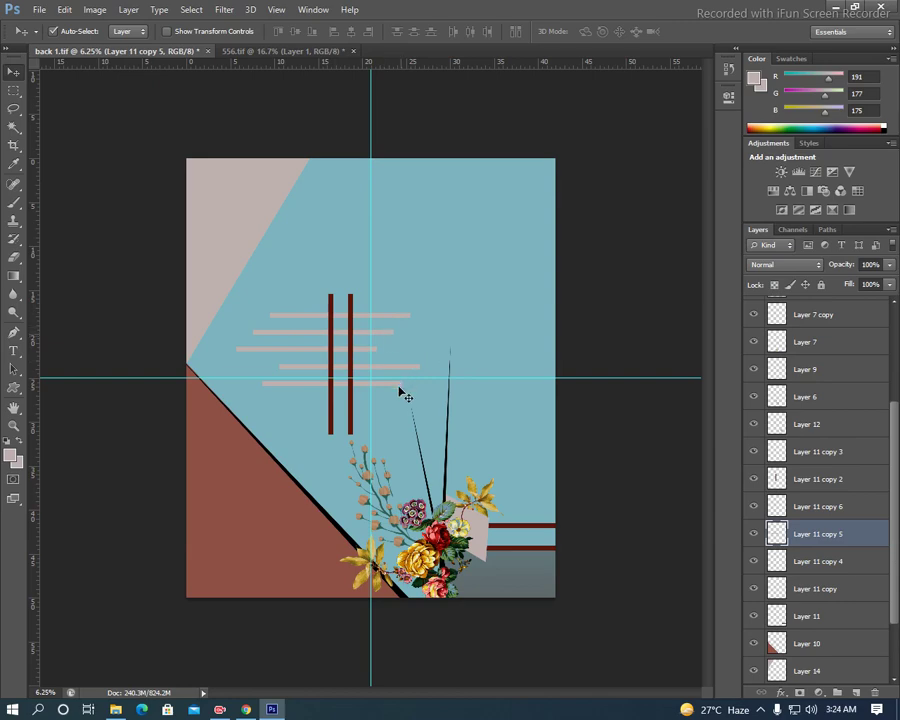
left_click_drag(412, 372, 381, 373)
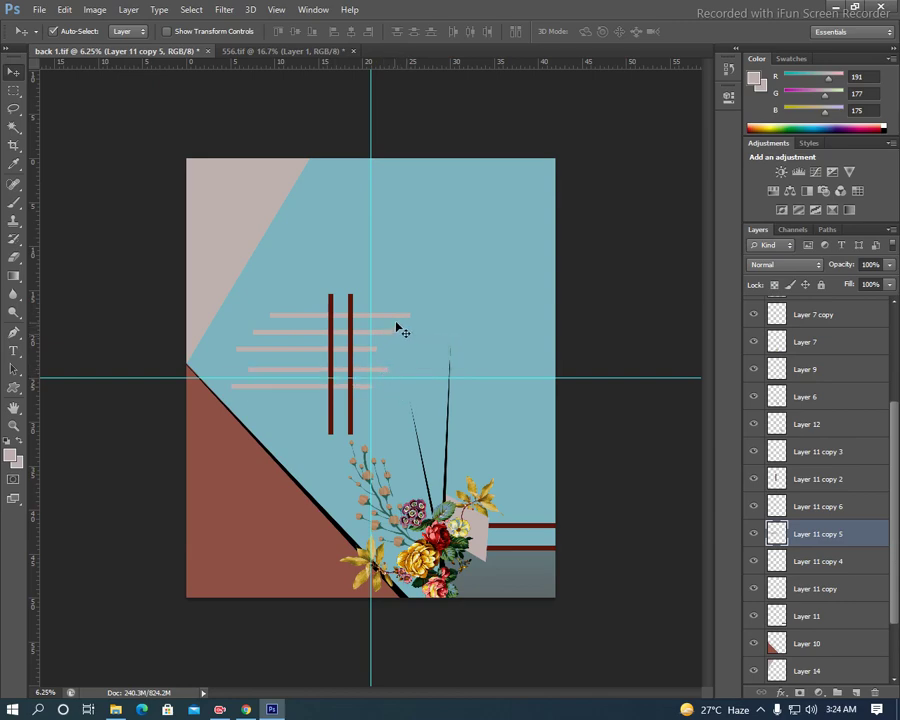
left_click_drag(401, 320, 423, 320)
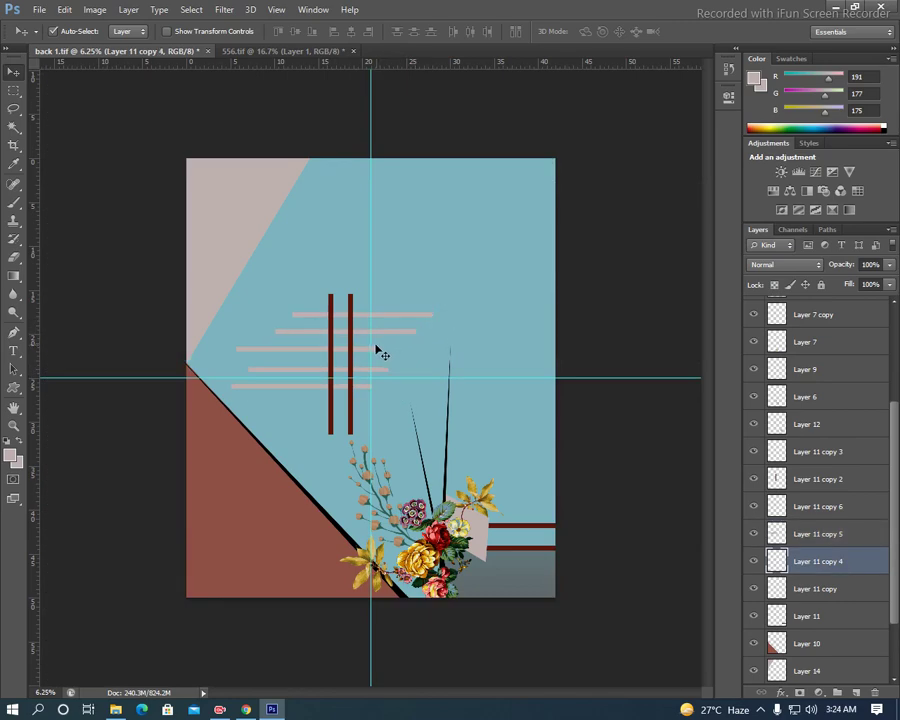
mouse_move(365, 355)
left_mouse_down()
mouse_move(404, 355)
mouse_move(403, 373)
mouse_move(436, 335)
left_mouse_up()
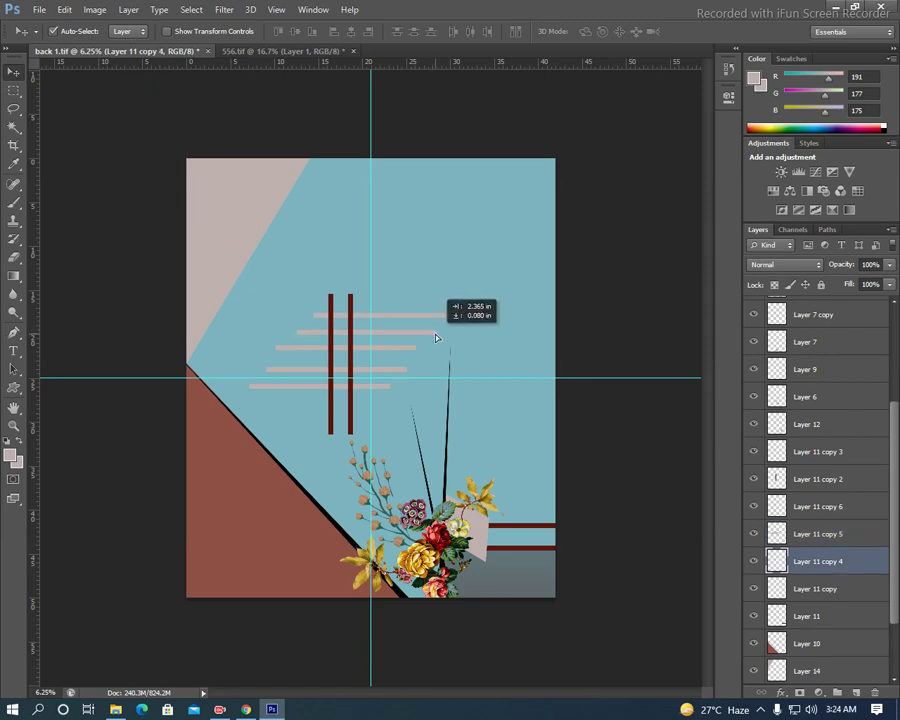
left_click_drag(412, 356, 406, 358)
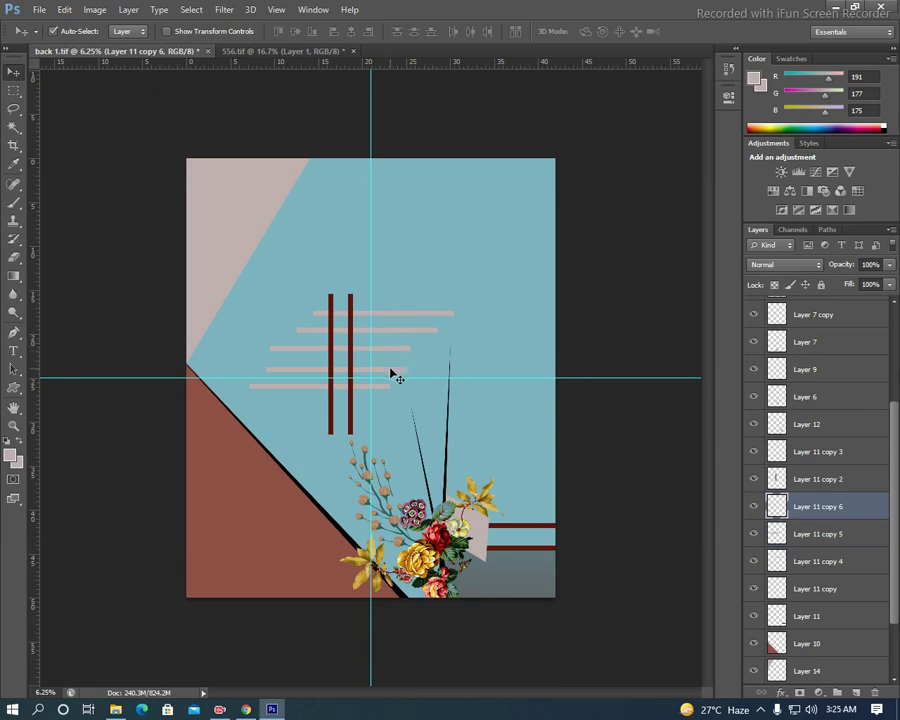
- Merge the pale bar layers into a single layer, Layer 11 copy 6
left_click(392, 368)
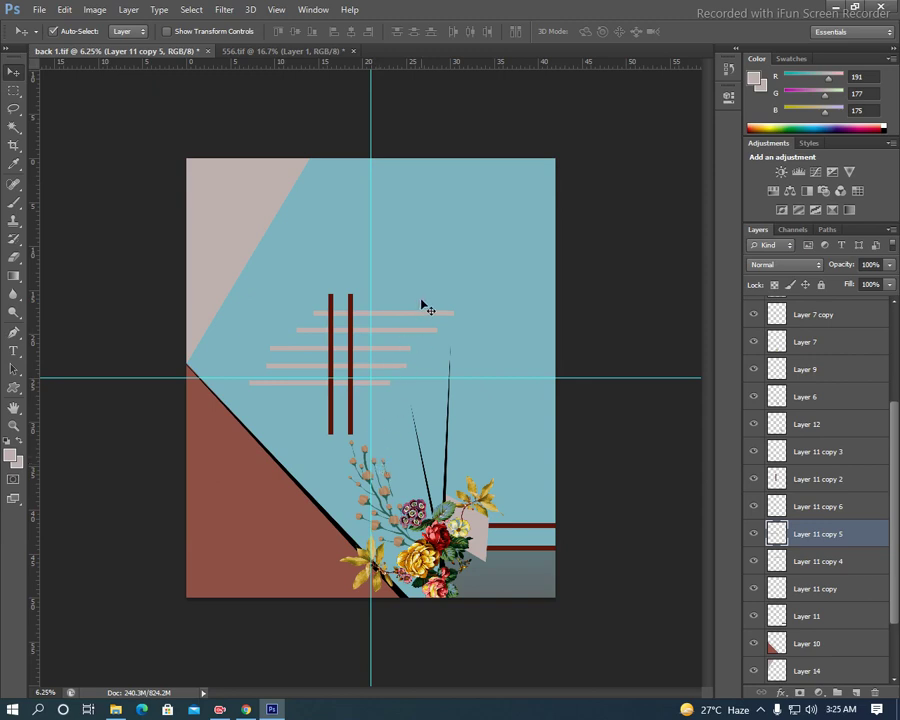
left_click(408, 346)
left_click(399, 366, "shift")
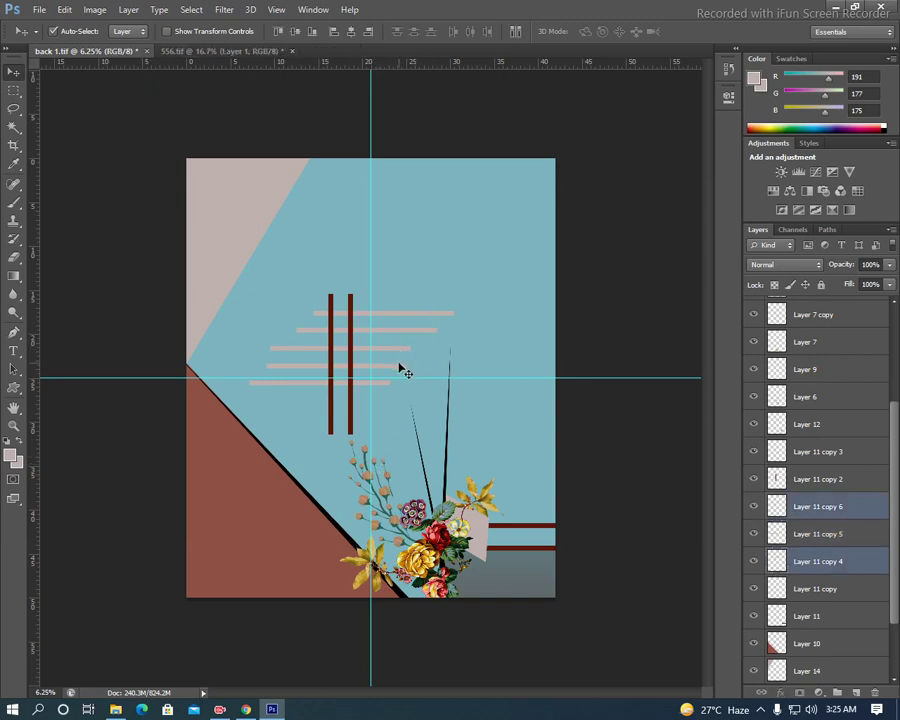
key("ctrl+e")
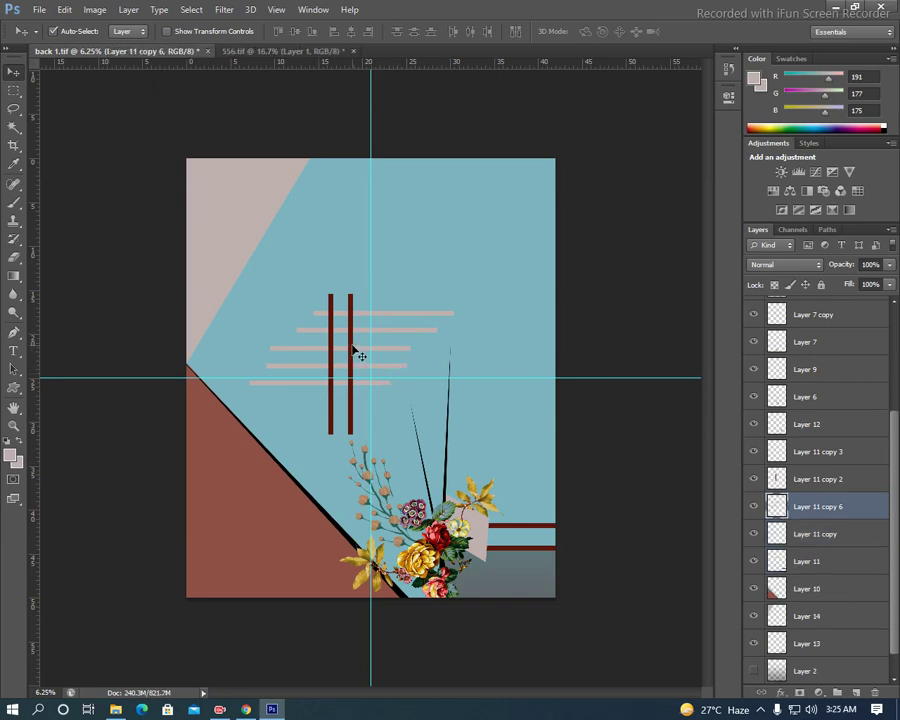
- Duplicate the bars and lines, flip them horizontally, and place them over the brown triangle
left_click(350, 345, "shift")
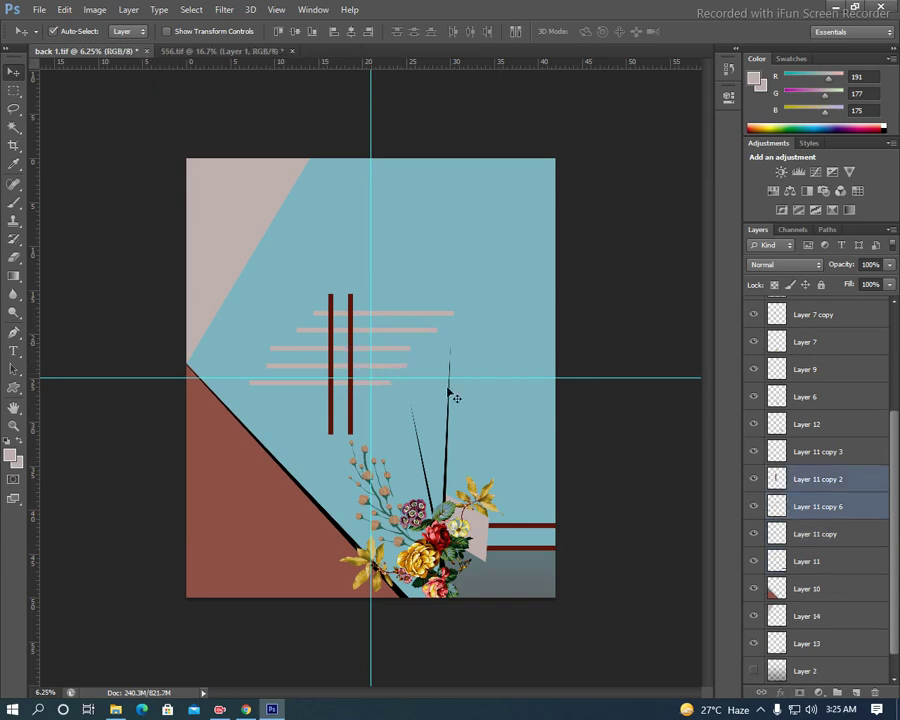
key("ctrl+j")
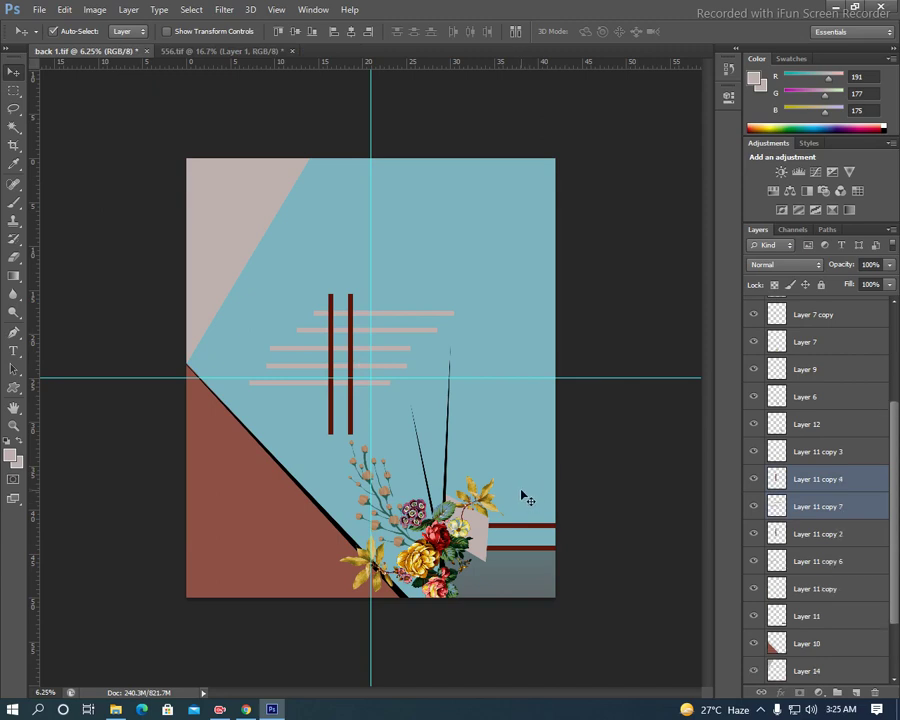
key("ctrl+t")
right_click(370, 373)
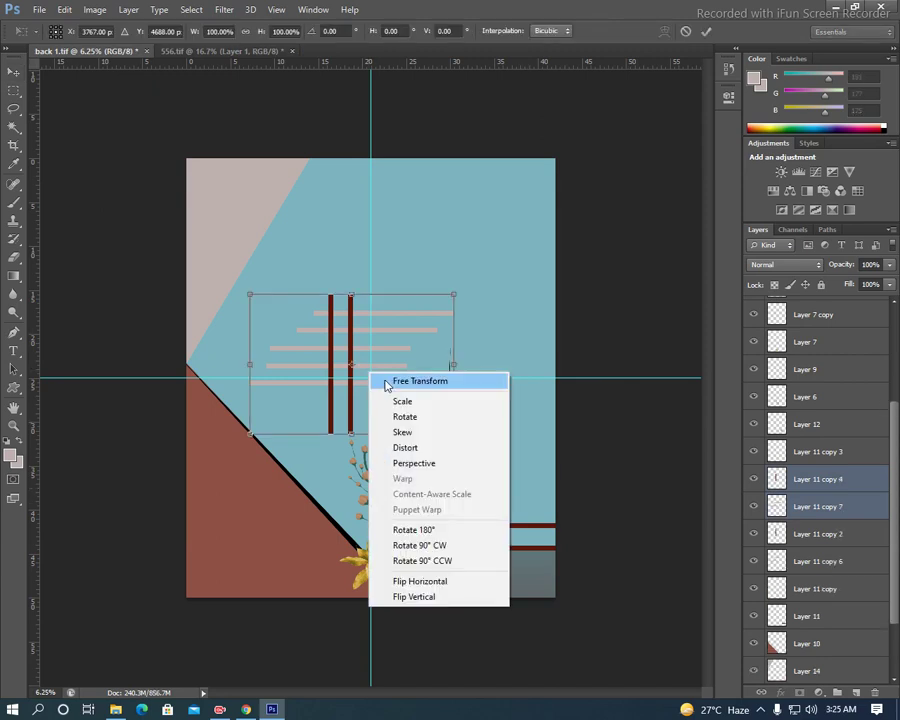
left_click(430, 581)
mouse_move(392, 366)
left_mouse_down()
mouse_move(296, 612)
mouse_move(355, 595)
left_mouse_up()
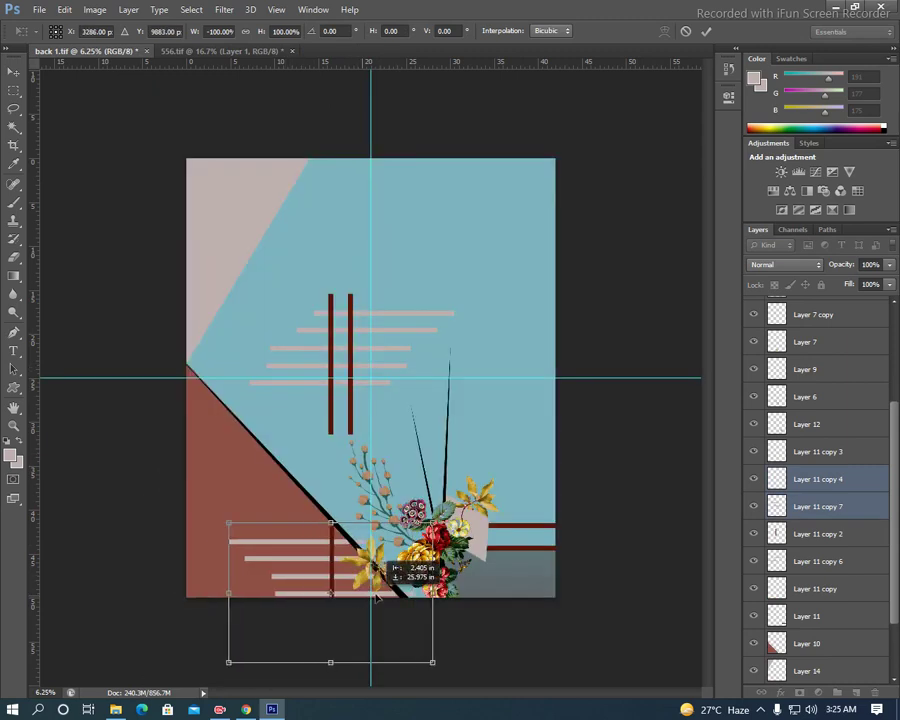
mouse_move(355, 595)
left_mouse_down()
mouse_move(326, 585)
mouse_move(353, 586)
left_mouse_up()
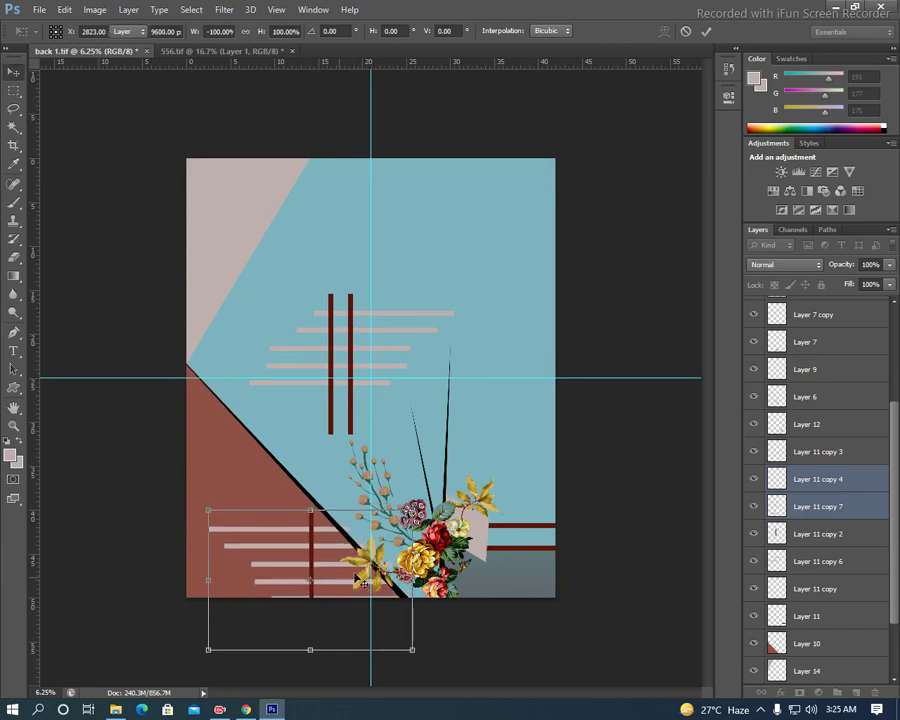
key("Return")
left_click(322, 522)
- Copy a lower-left maroon line to its left and copy the pale bars to bottom right
left_click(314, 522)
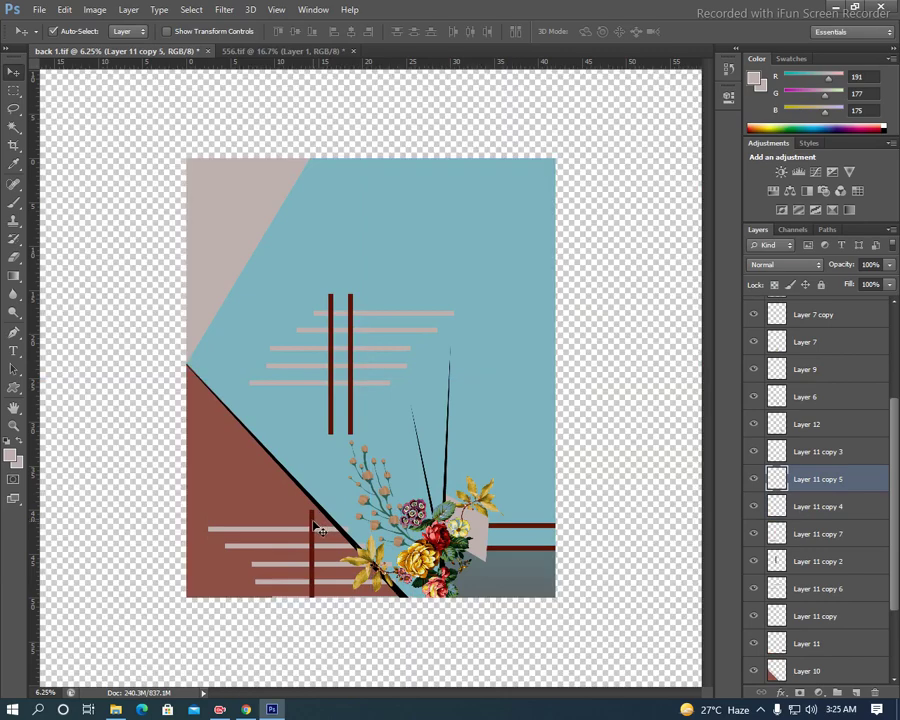
left_click_drag(316, 525, 294, 537)
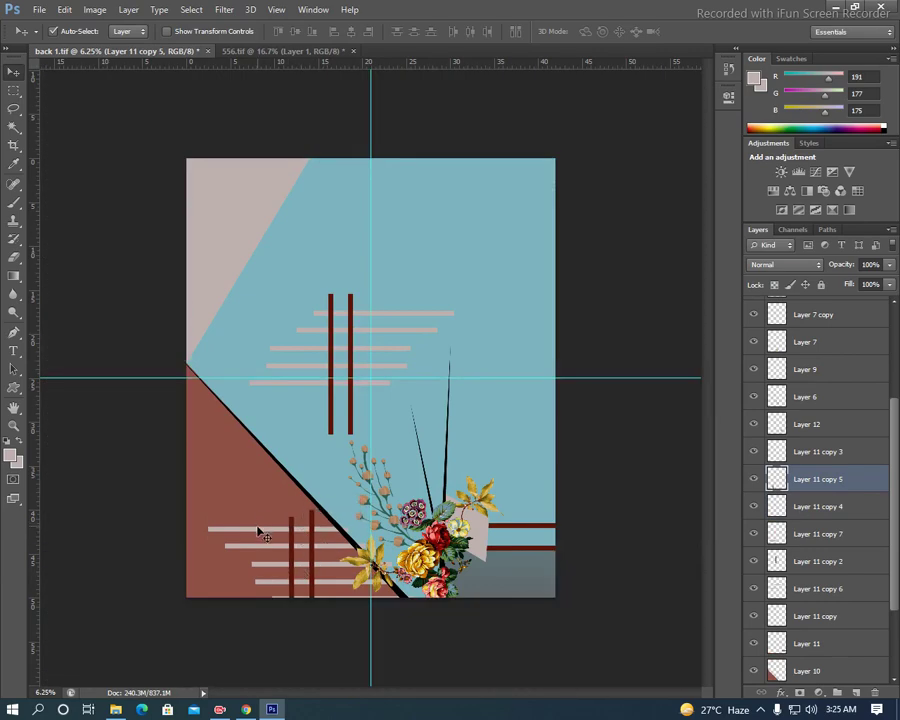
left_click(258, 531)
left_click_drag(258, 534, 472, 568)
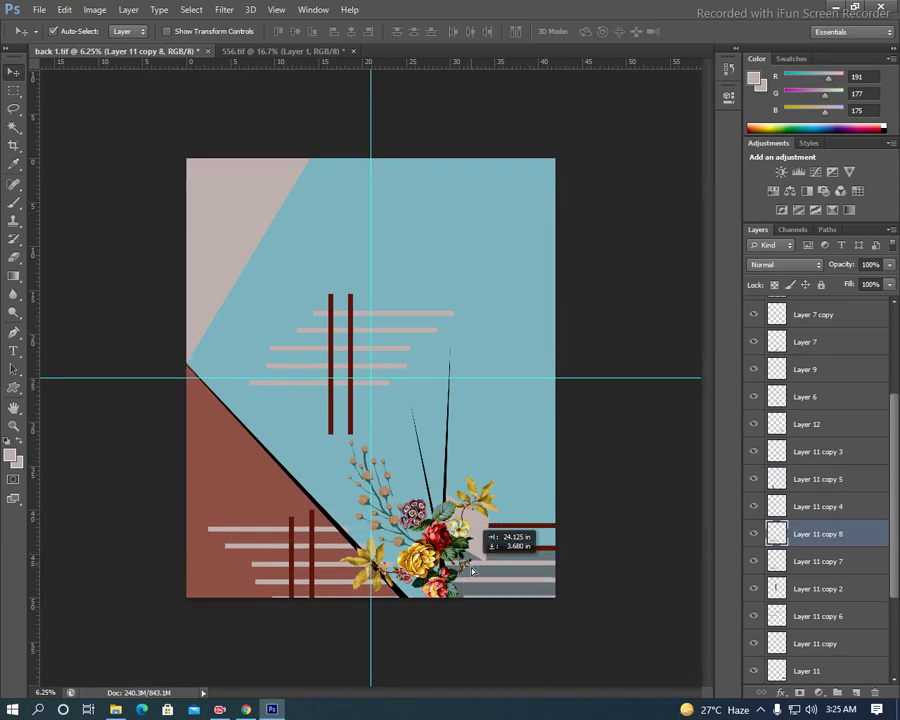
left_click_drag(472, 568, 472, 566)
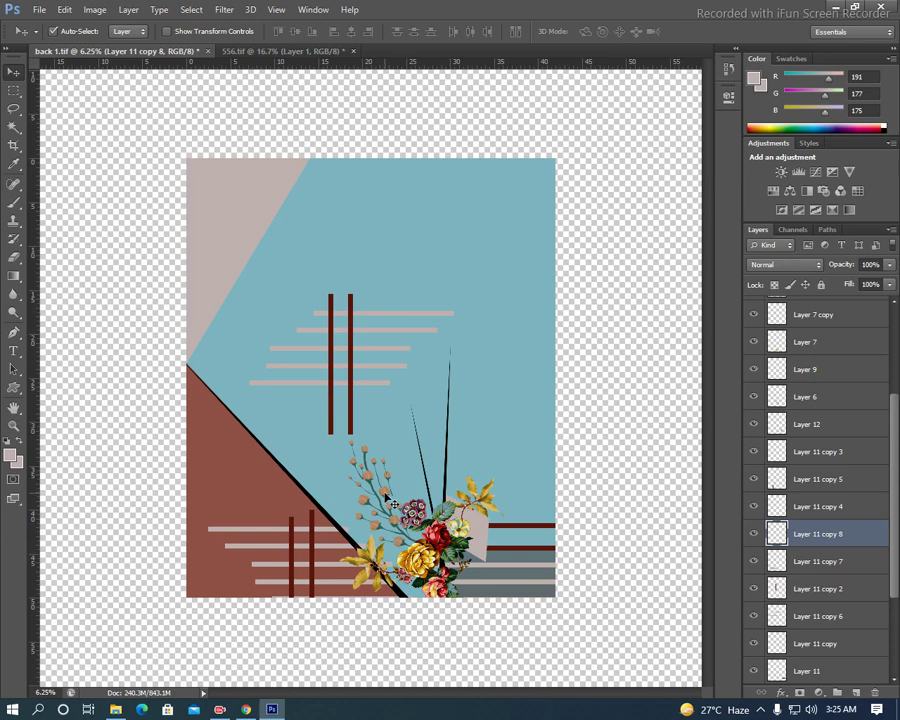
- Restore the guides, lift the flower branch, and shift the lower-left pale bars
key("ctrl+z")
left_click_drag(384, 491, 391, 477)
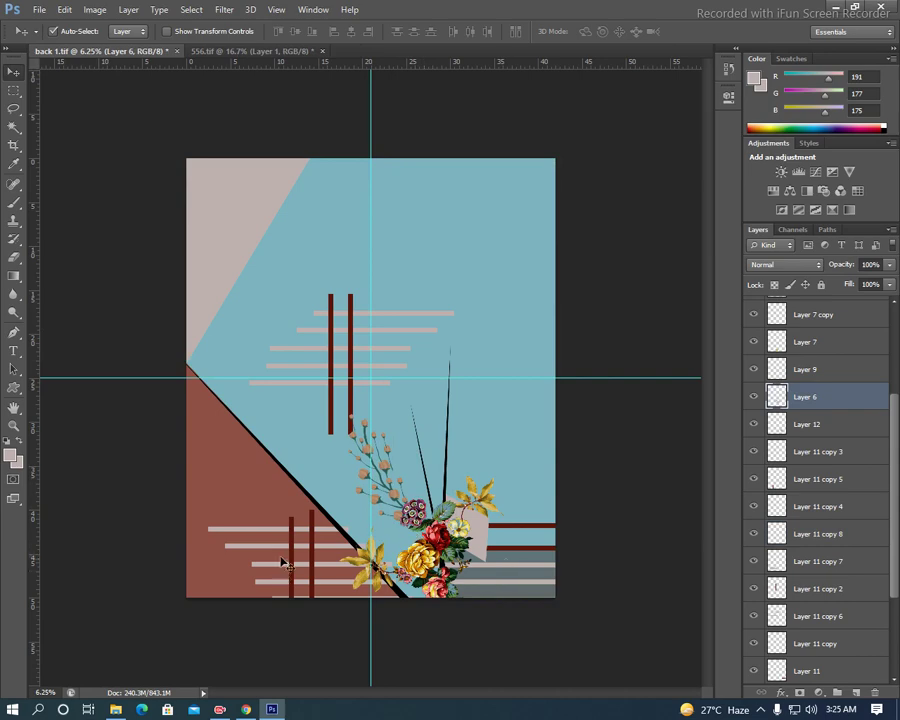
left_click_drag(324, 533, 317, 540)
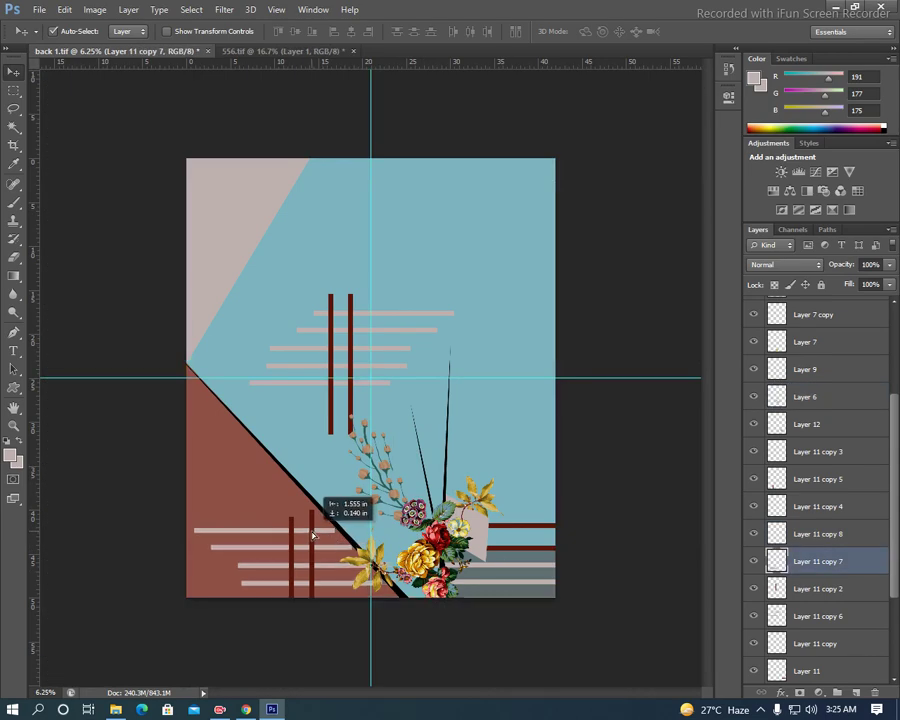
left_click_drag(317, 540, 340, 545)
- Enlarge the bouquet to 125.64%, shift it up-left, and nudge the yellow lily up
left_click(297, 395)
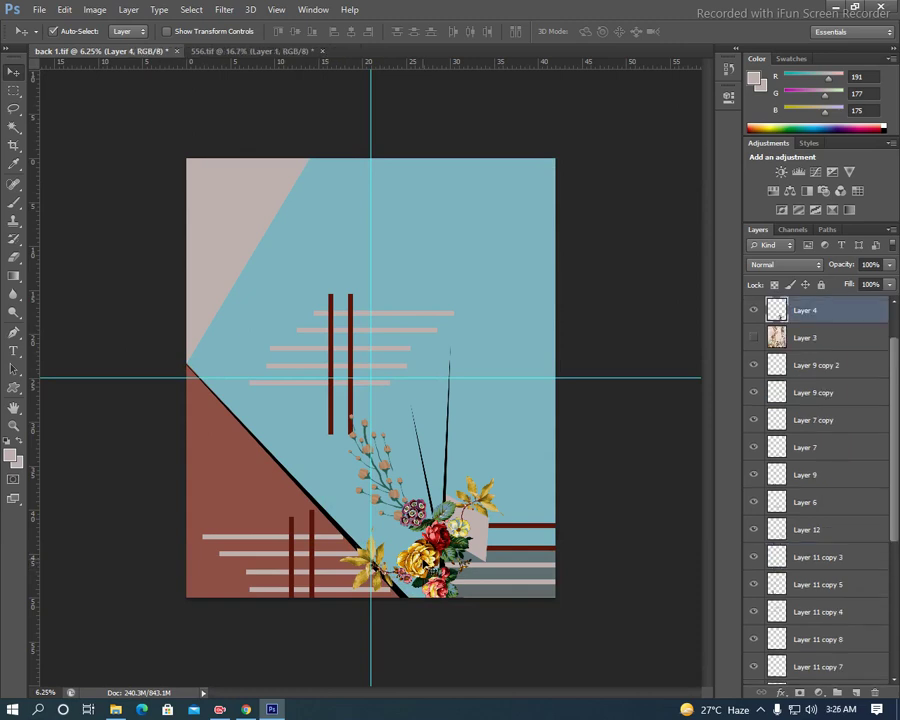
key("ctrl+t")
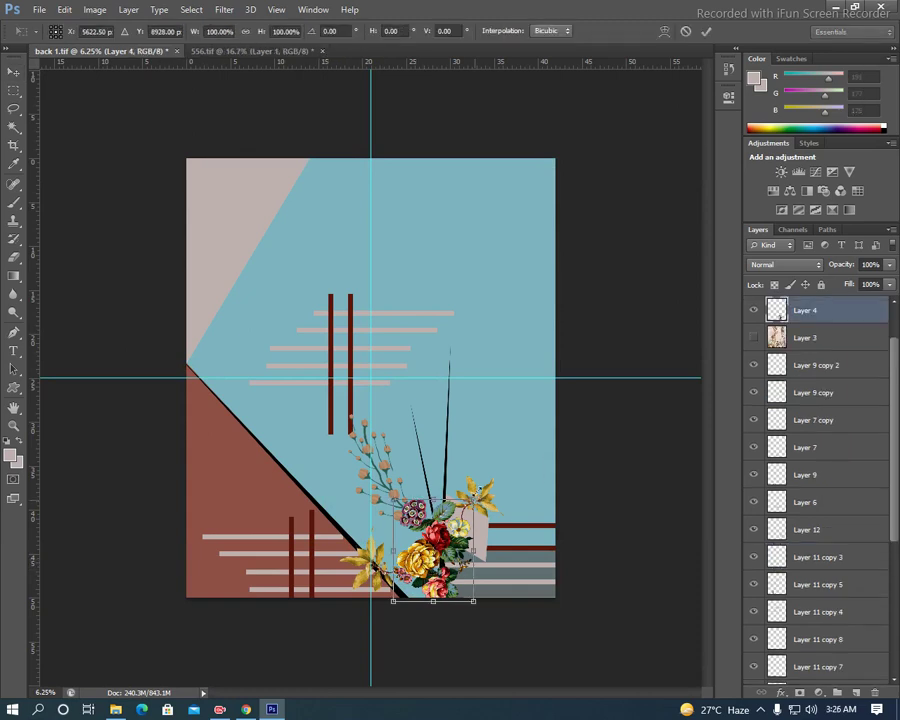
left_click_drag(473, 500, 485, 458)
mouse_move(470, 500)
left_mouse_down()
mouse_move(452, 480)
mouse_move(455, 487)
left_mouse_up()
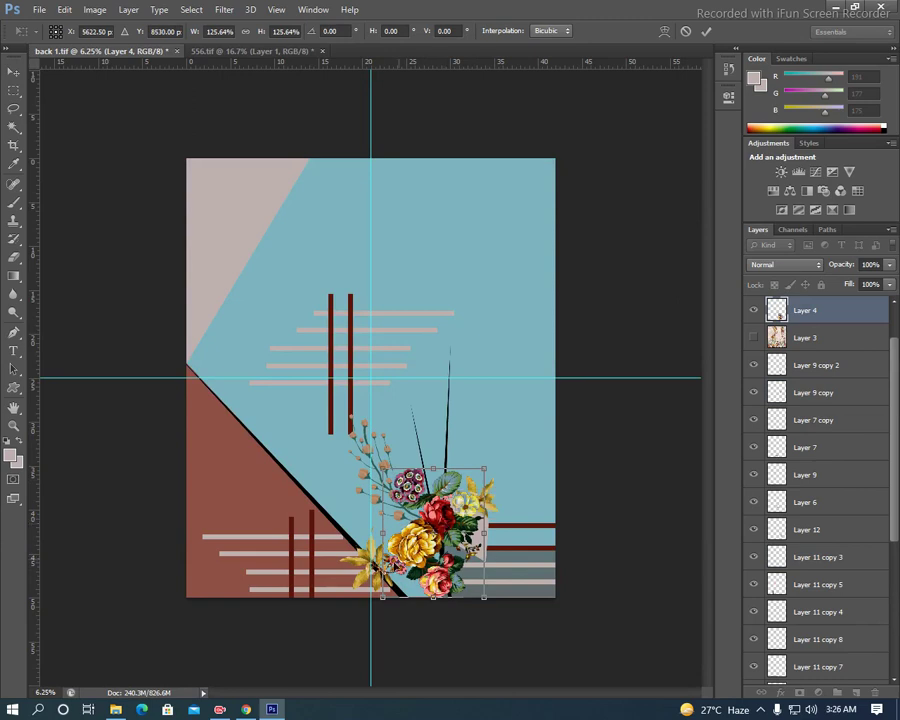
key("Return")
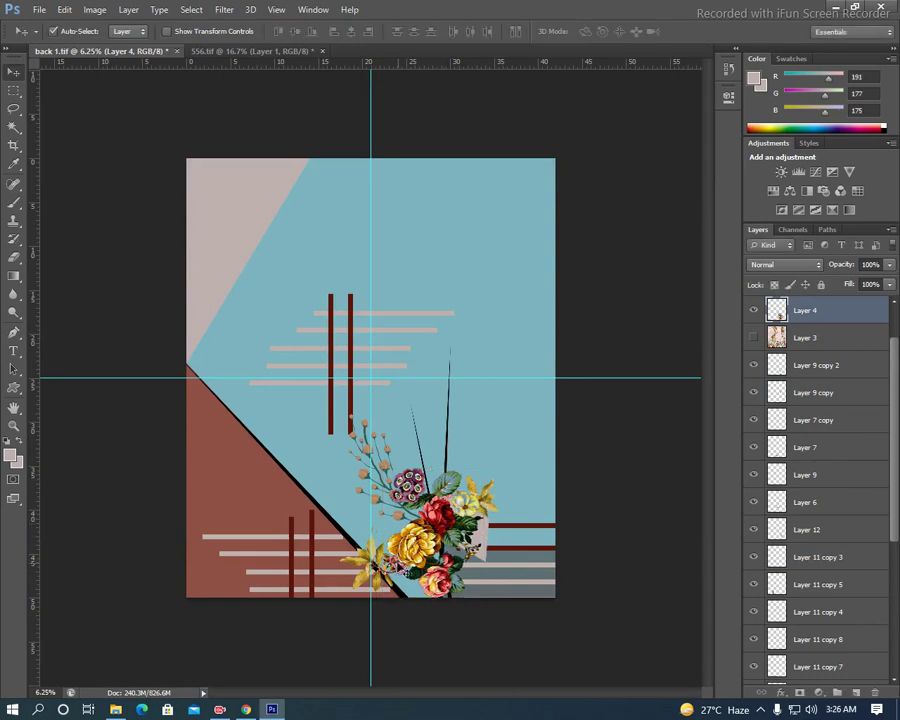
left_click_drag(364, 566, 361, 540)
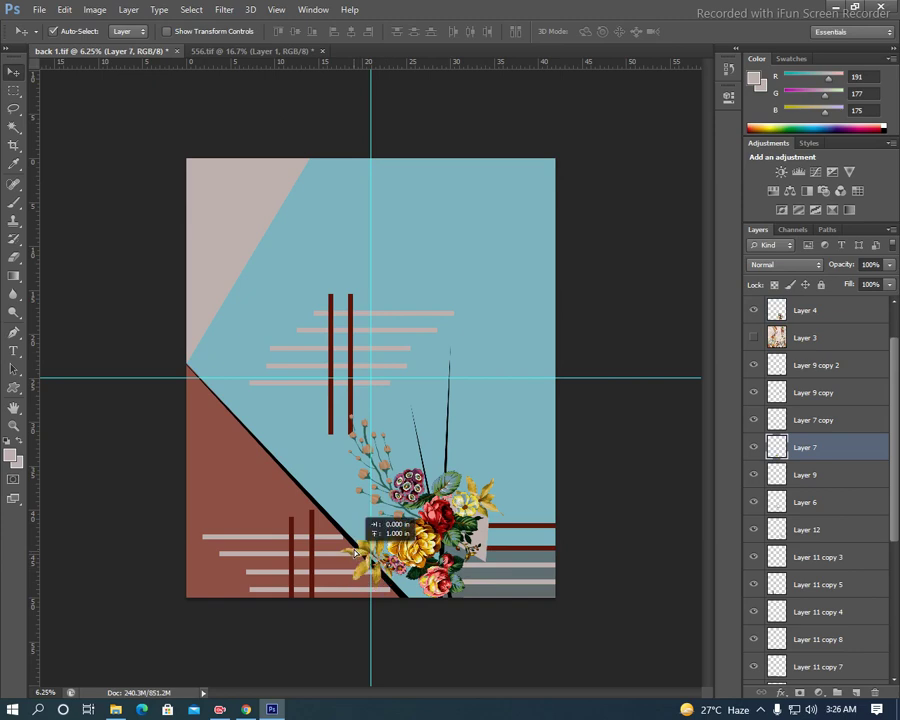
left_click_drag(361, 540, 361, 540)
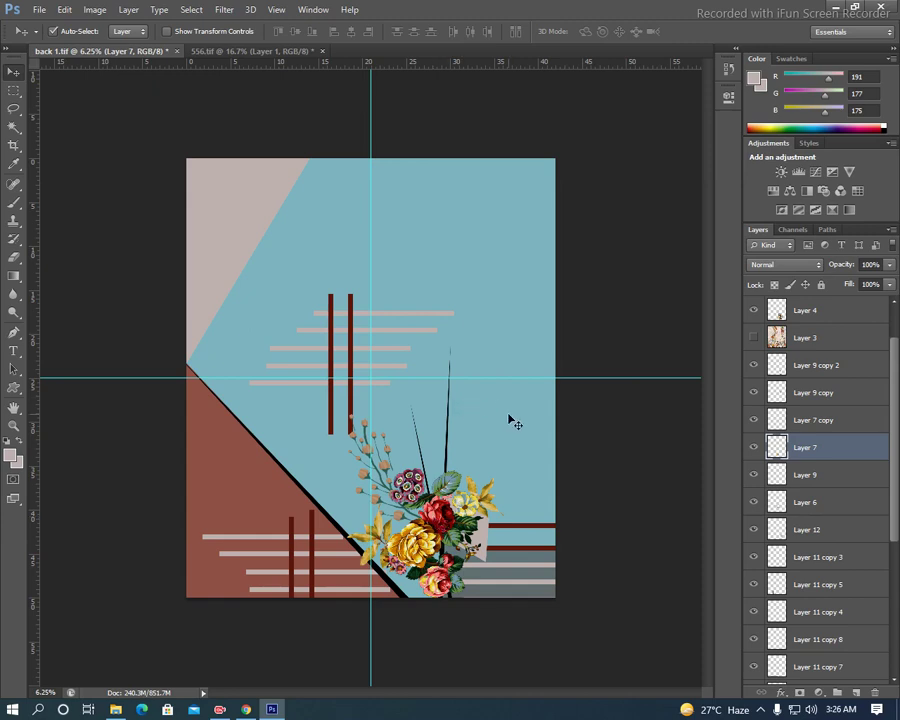
scroll(844, 550, "down", 2)
- Show Layer 8's maroon floral ornament and move it onto the central maroon lines
scroll(842, 540, "up", 3)
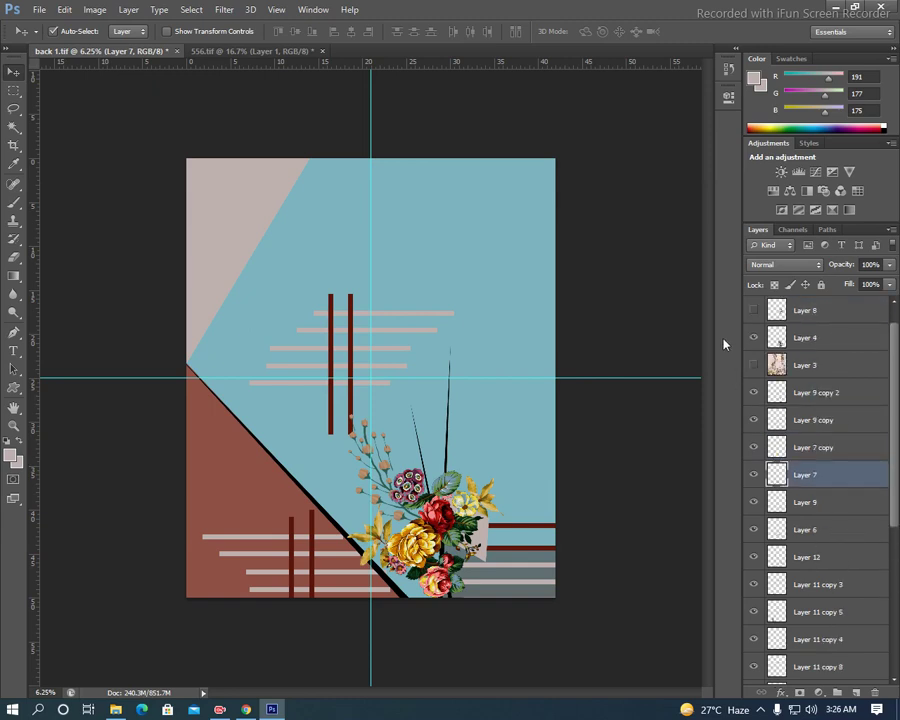
left_click(755, 311)
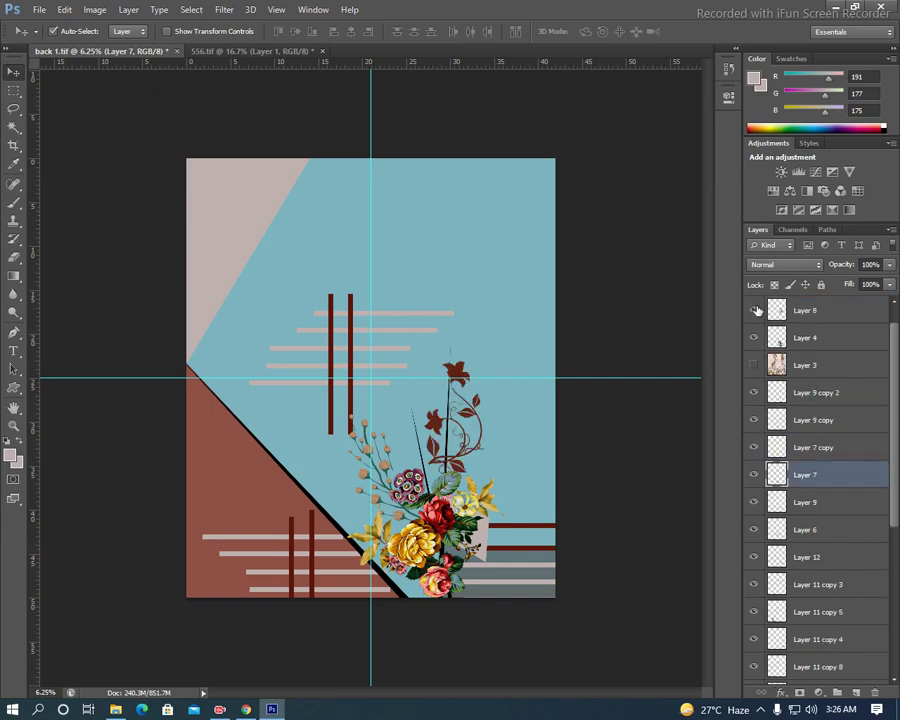
left_click(453, 374)
key("ctrl+t")
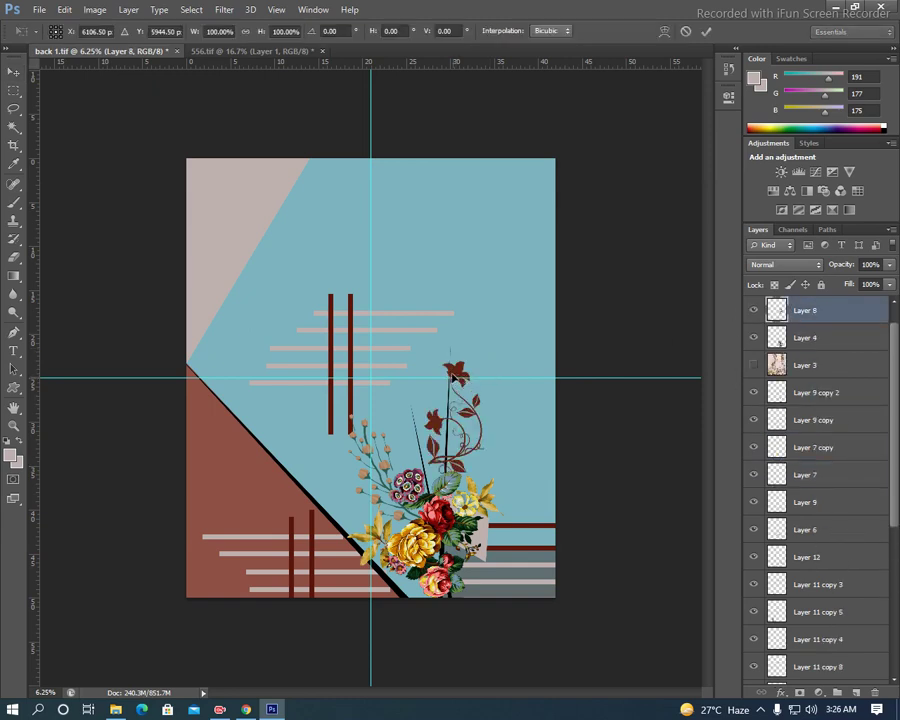
mouse_move(451, 372)
left_mouse_down()
mouse_move(406, 268)
mouse_move(367, 282)
mouse_move(375, 302)
left_mouse_up()
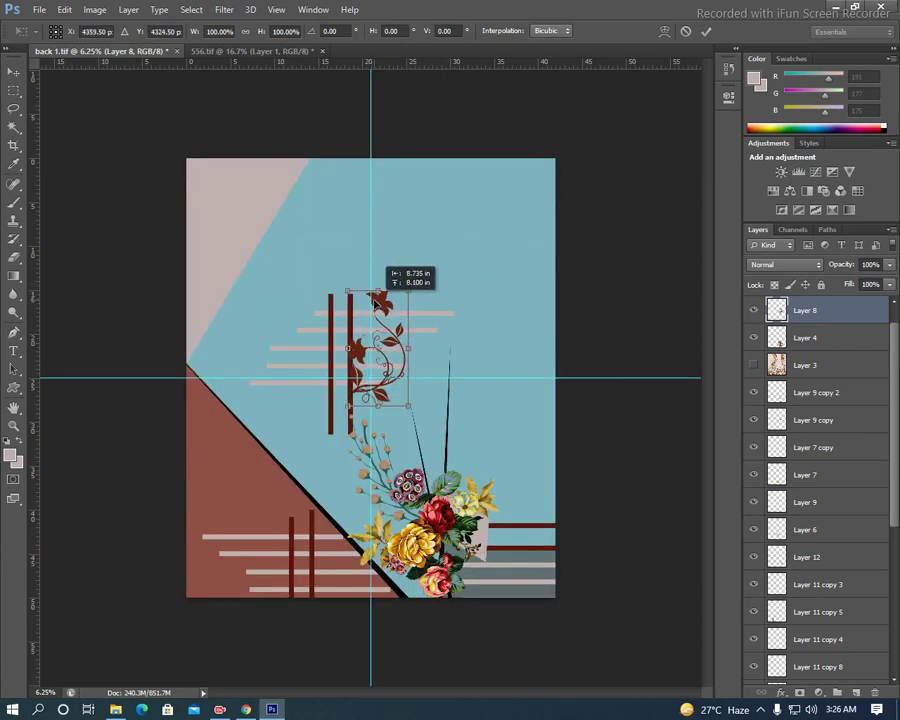
key("Return")
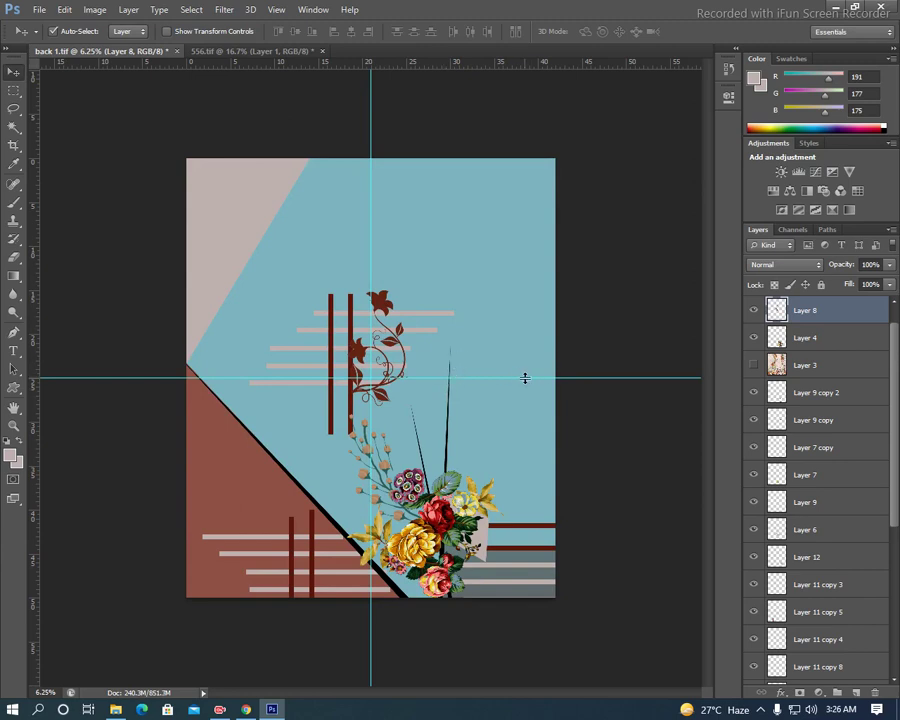
- Hide the guides and drag texture Layer 3 down below Layer 13
key("ctrl+semicolon")
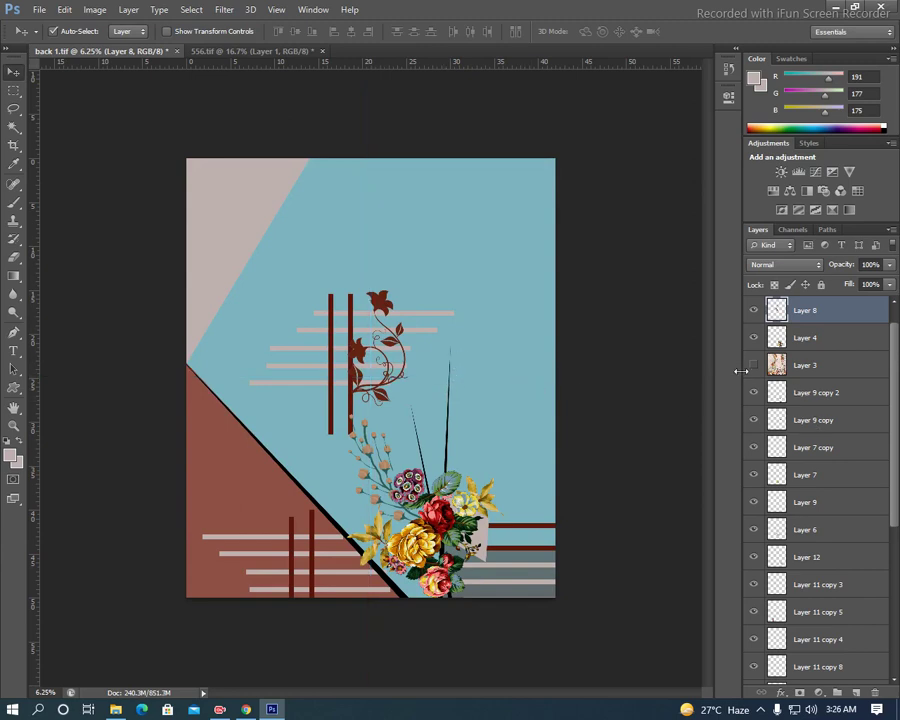
mouse_move(765, 366)
left_mouse_down()
mouse_move(828, 632)
mouse_move(816, 622)
left_mouse_up()
mouse_move(776, 504)
left_mouse_down()
mouse_move(852, 640)
mouse_move(850, 632)
left_mouse_up()
scroll(845, 610, "down", 3)
mouse_move(830, 480)
left_mouse_down()
mouse_move(845, 590)
mouse_move(830, 626)
left_mouse_up()
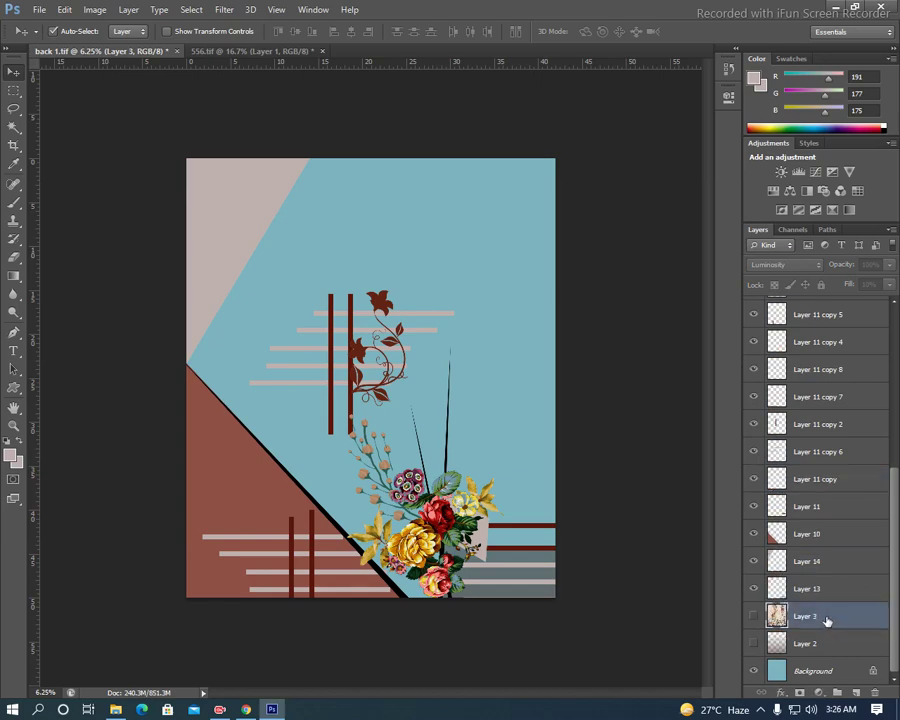
- Make the Luminosity, 10%-fill floral texture visible and add a new empty layer
left_click(754, 621)
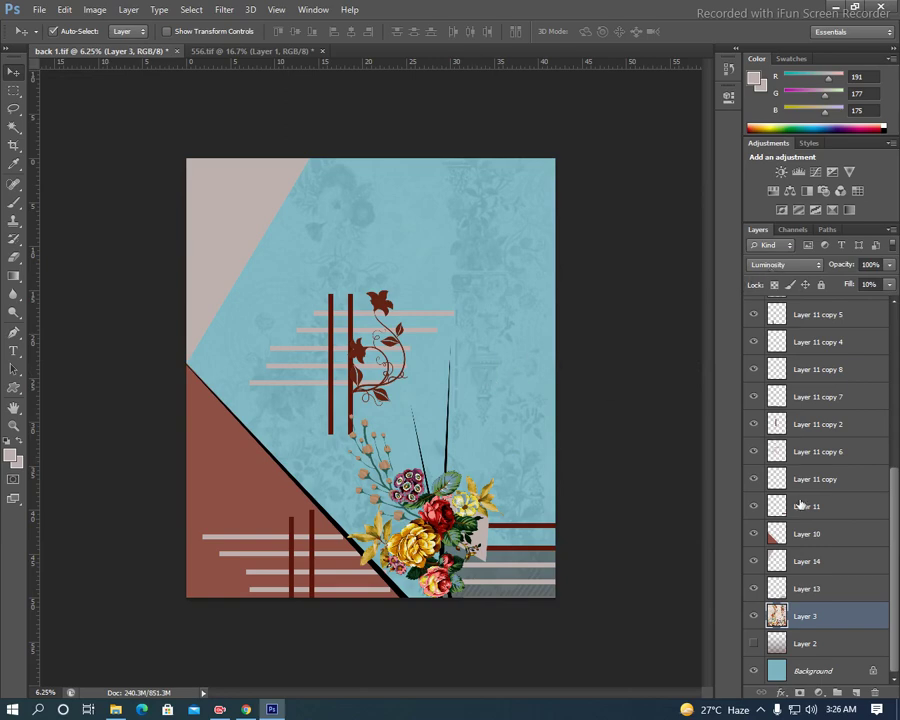
key("ctrl+shift+alt+n")
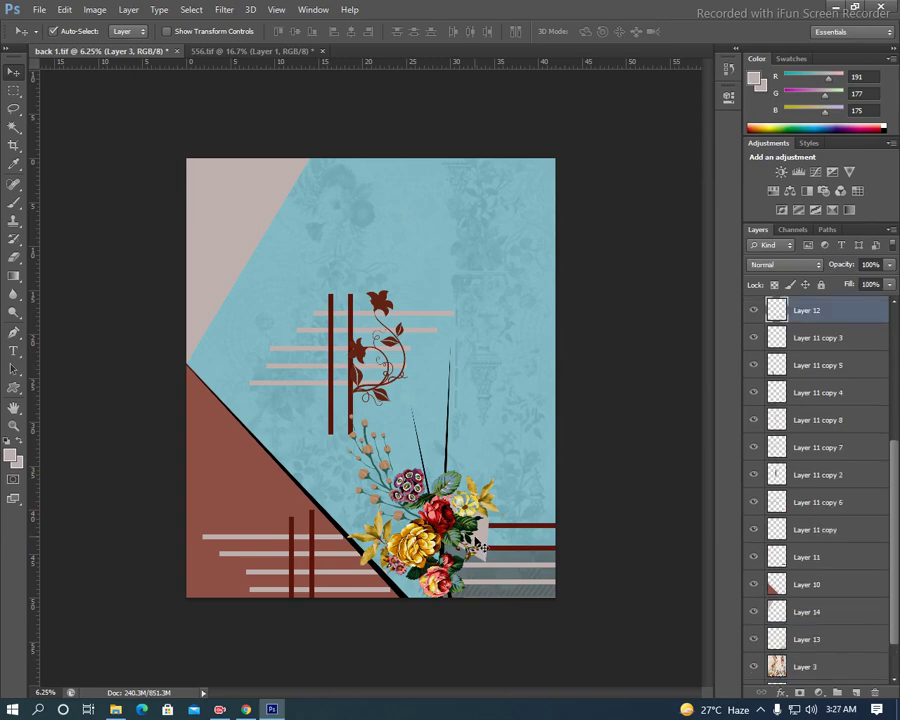